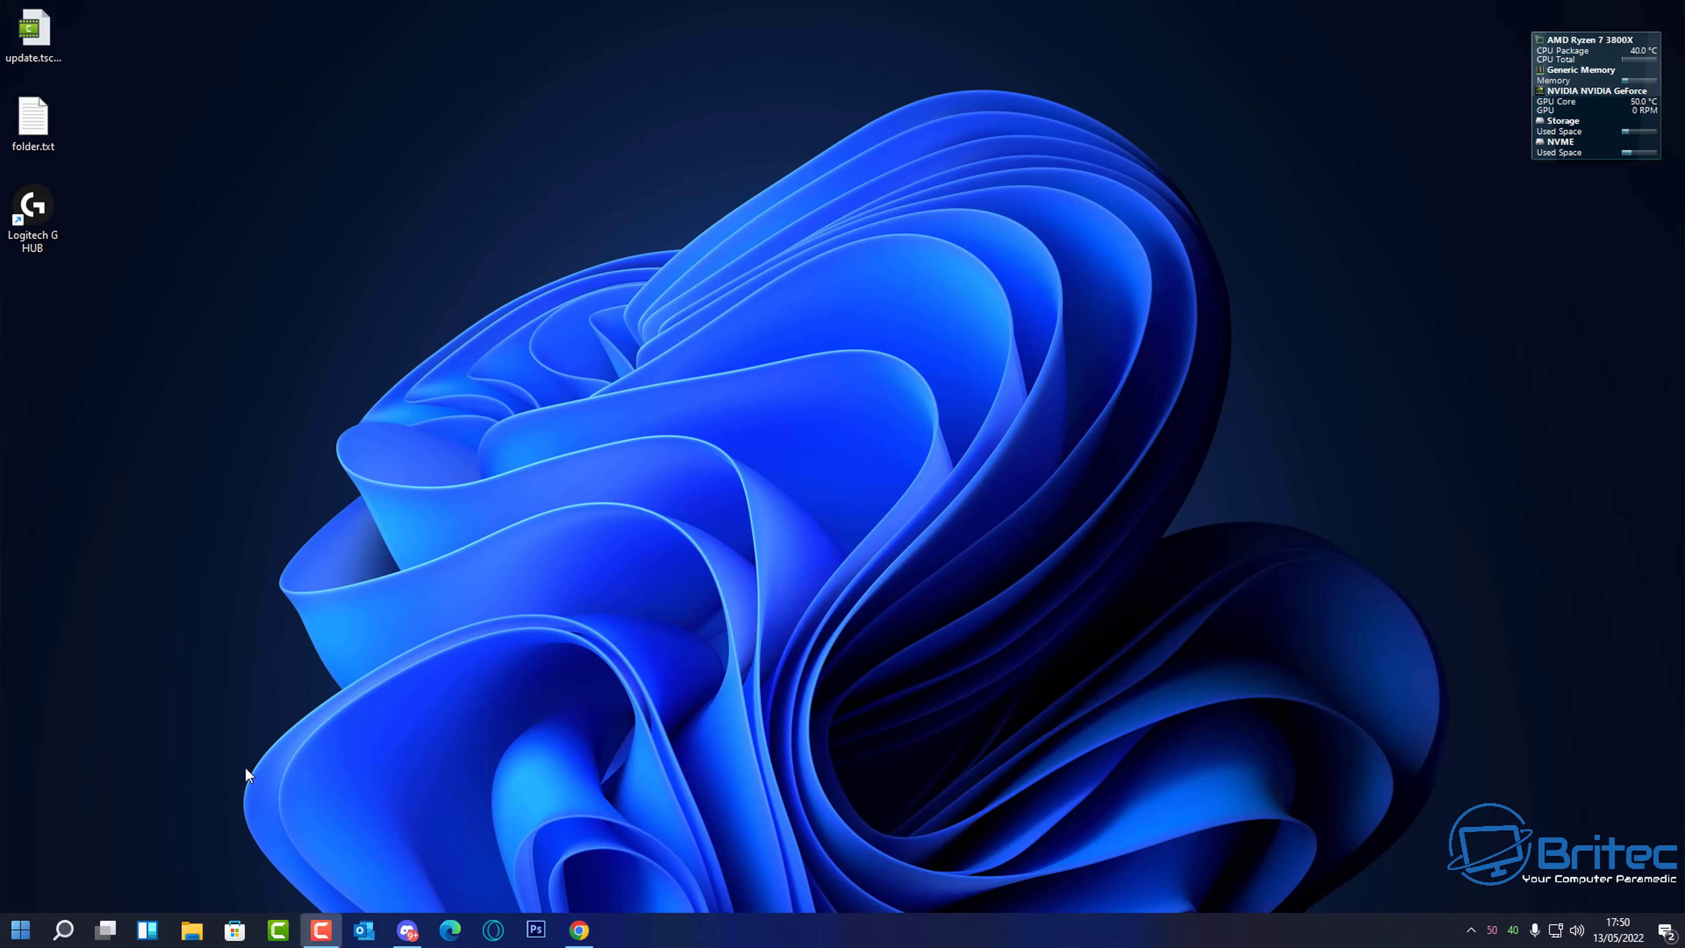
- Open File Explorer and show the devices on the Network
click(192, 929)
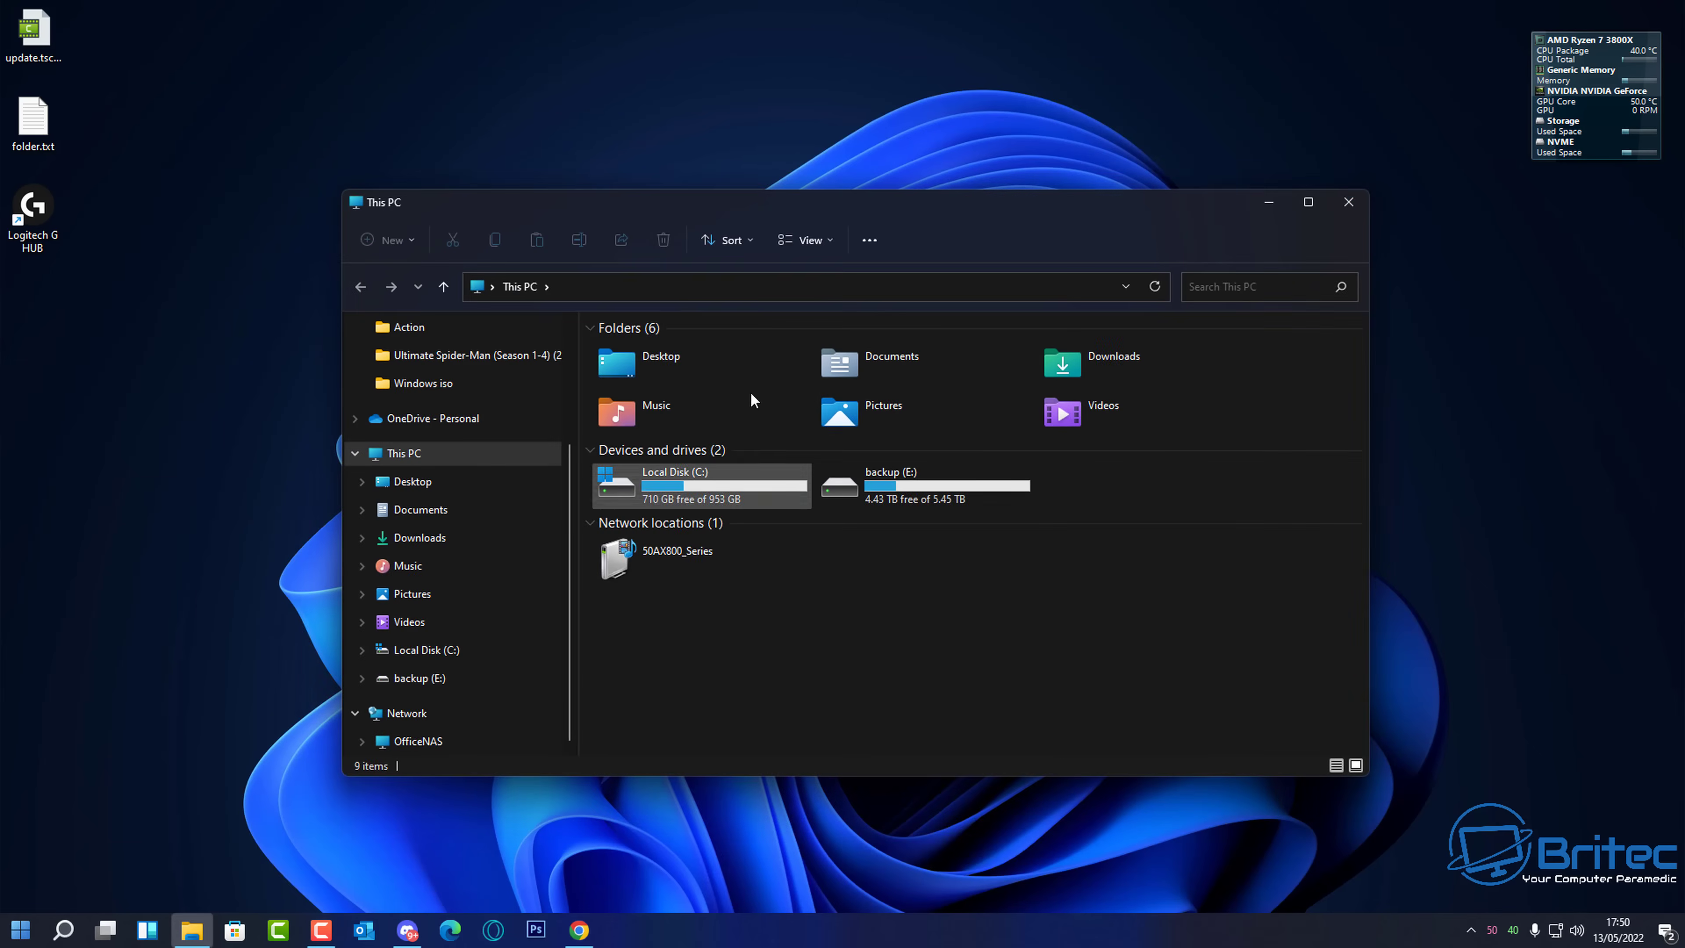
drag(812, 201, 808, 181)
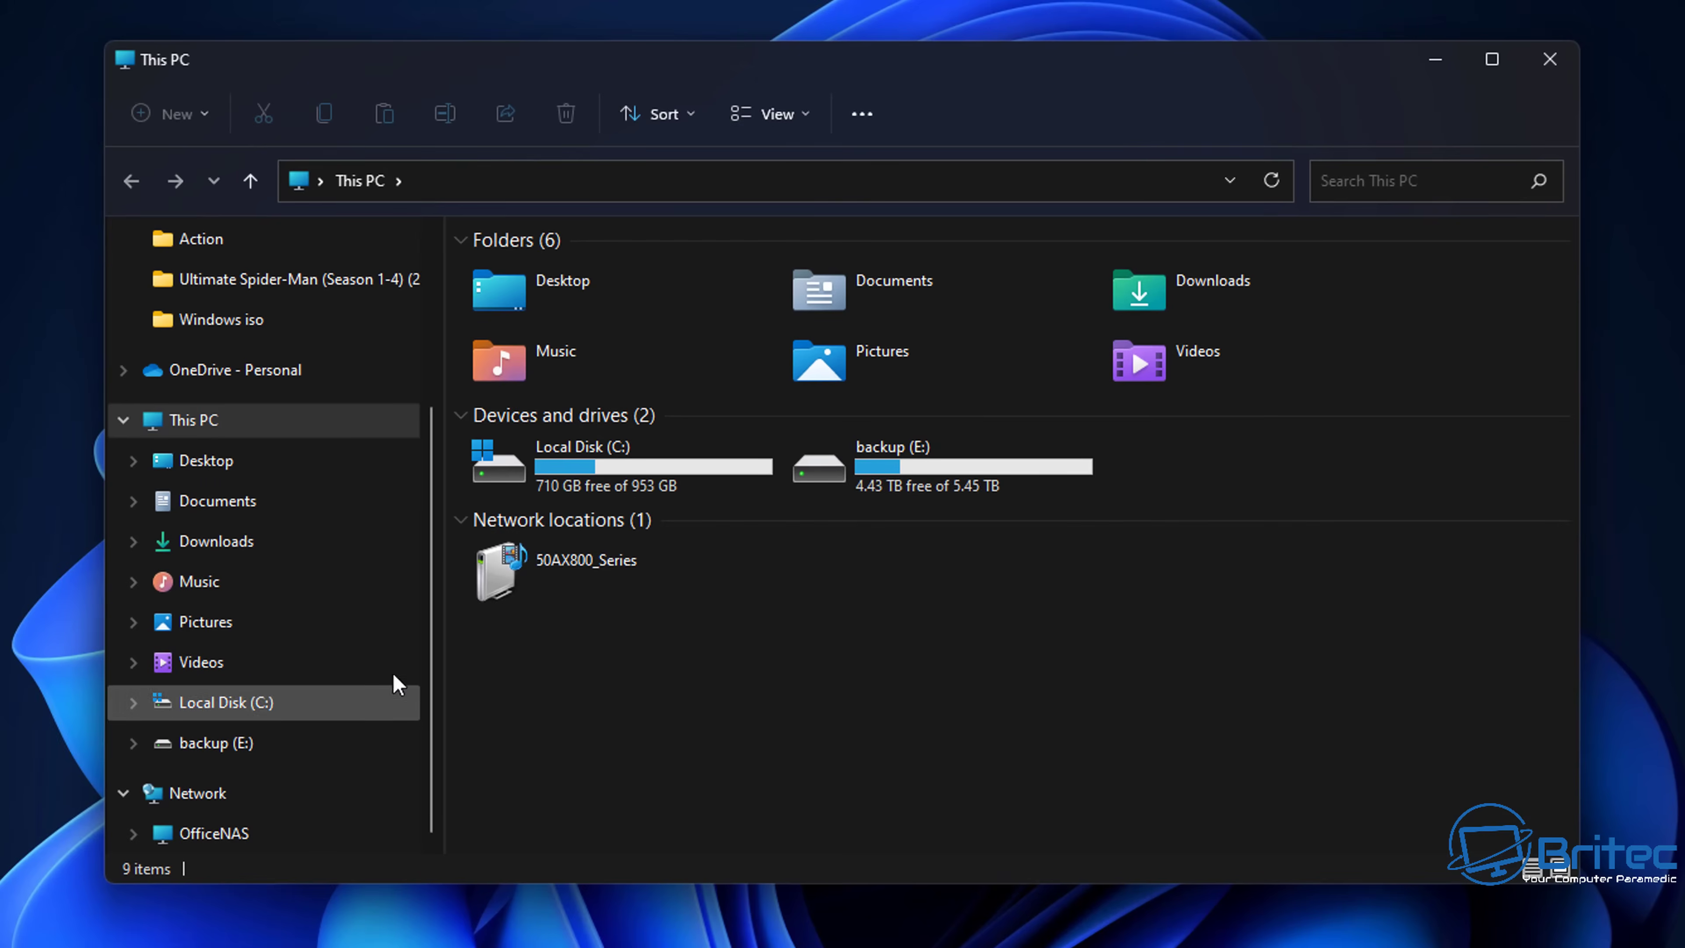
click(192, 793)
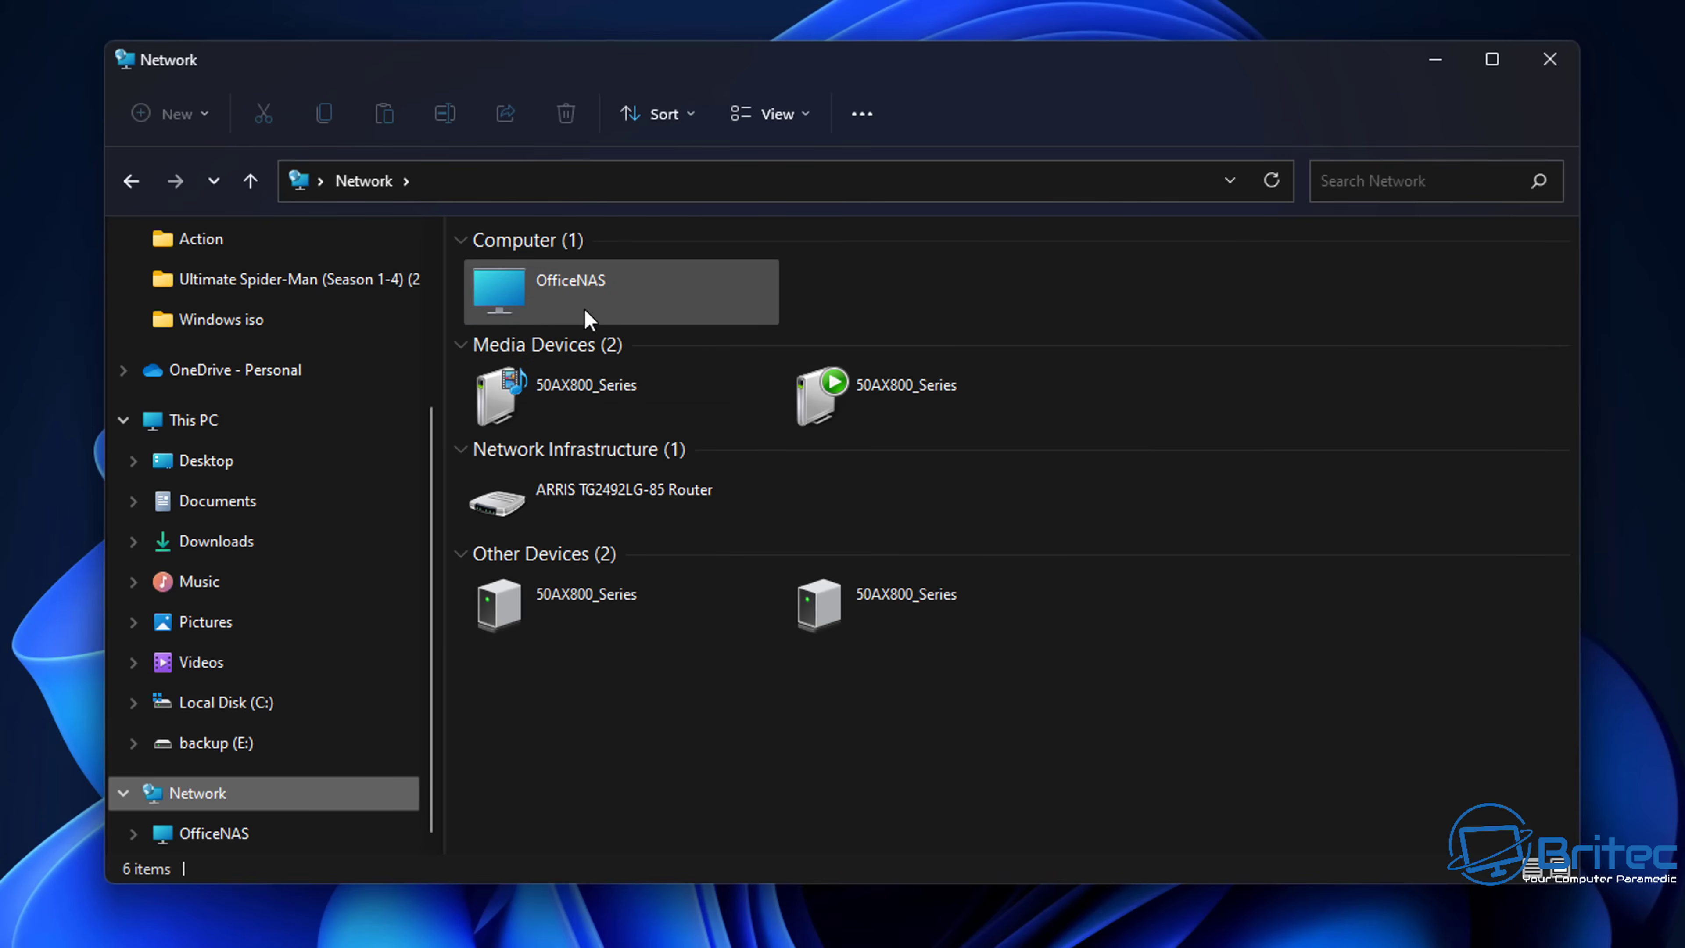
- Open the OfficeNAS share and its Youtube Backup folder, then go back to the share list
double_click(602, 286)
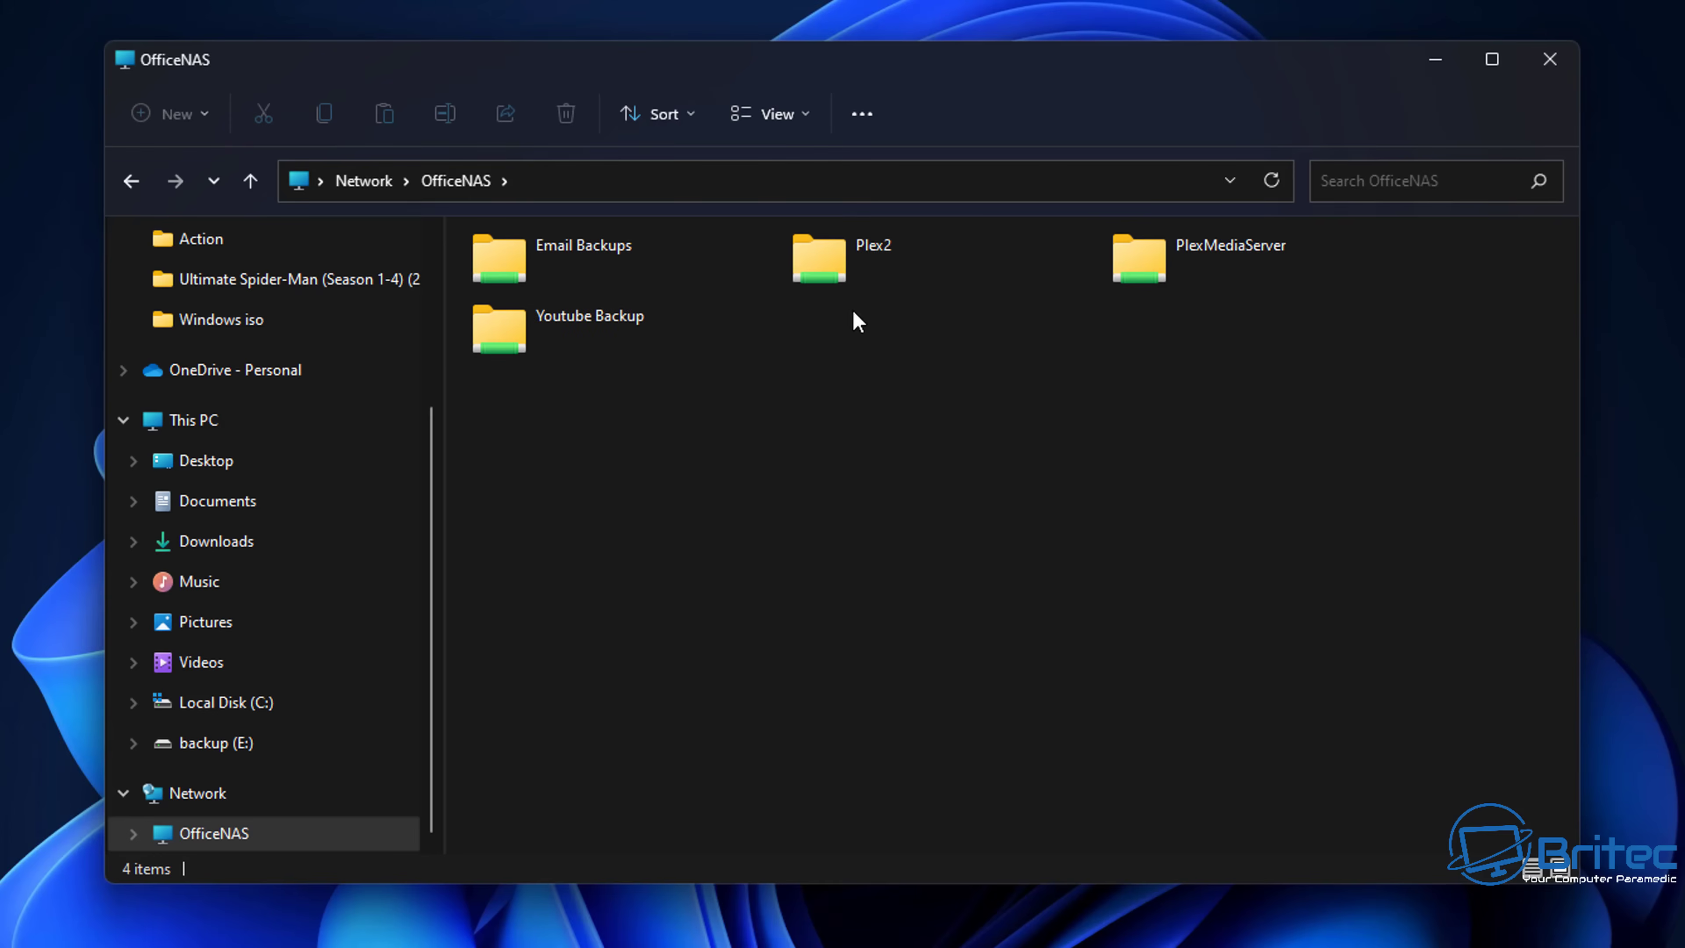
click(618, 332)
double_click(618, 332)
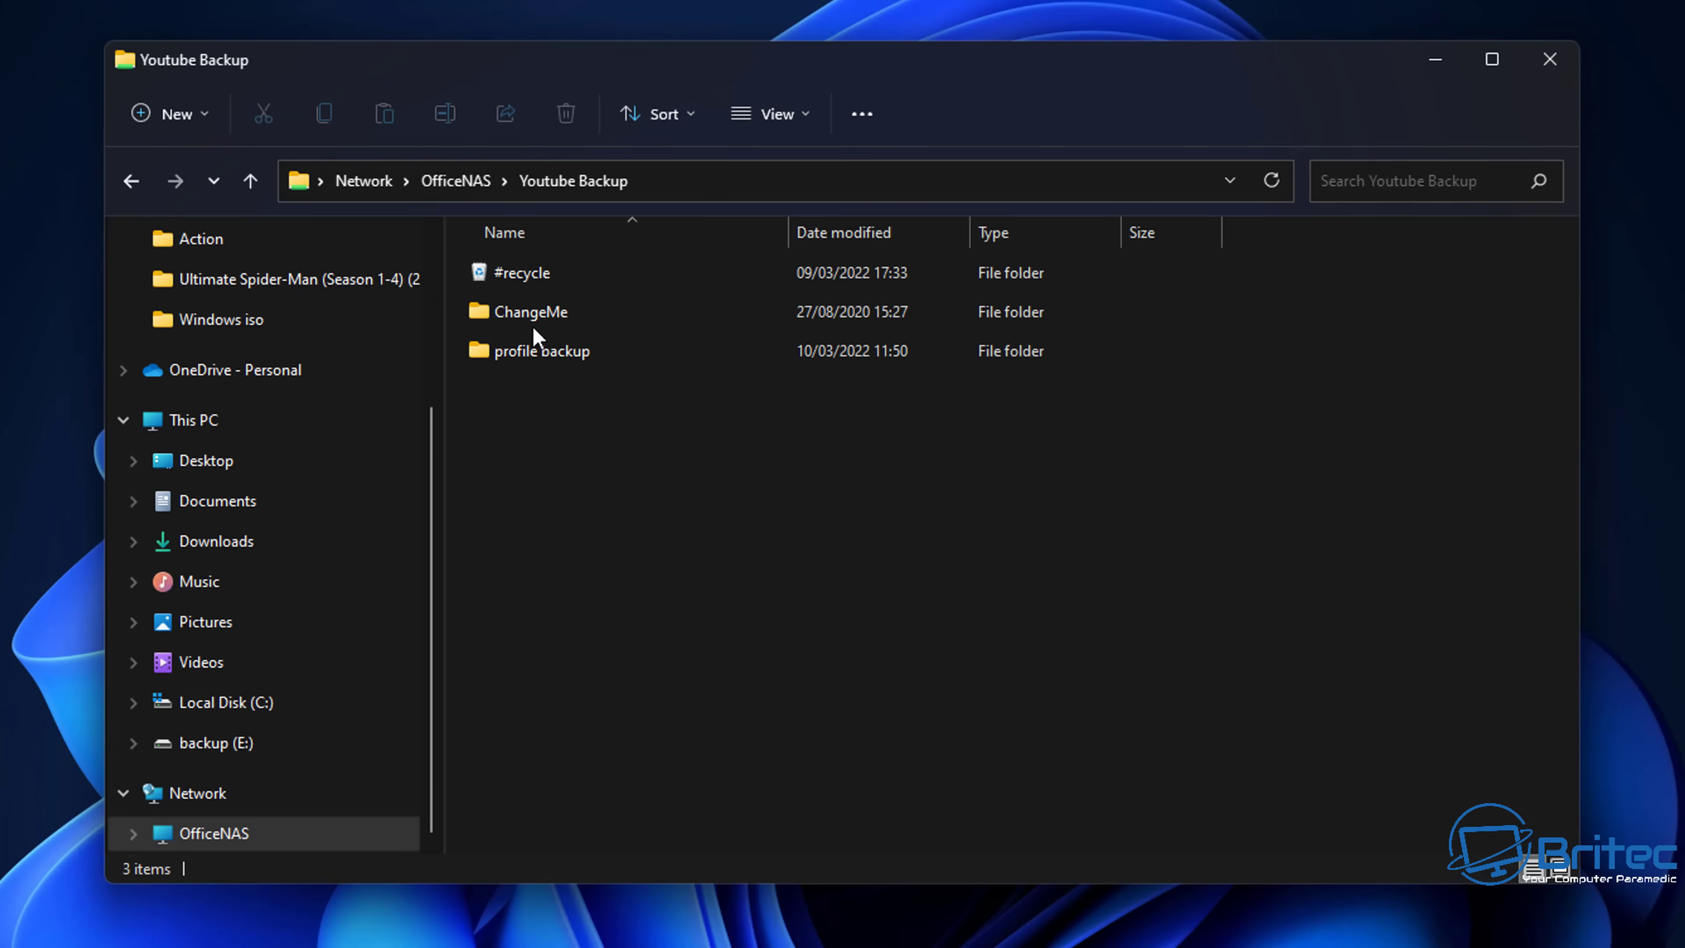
click(132, 190)
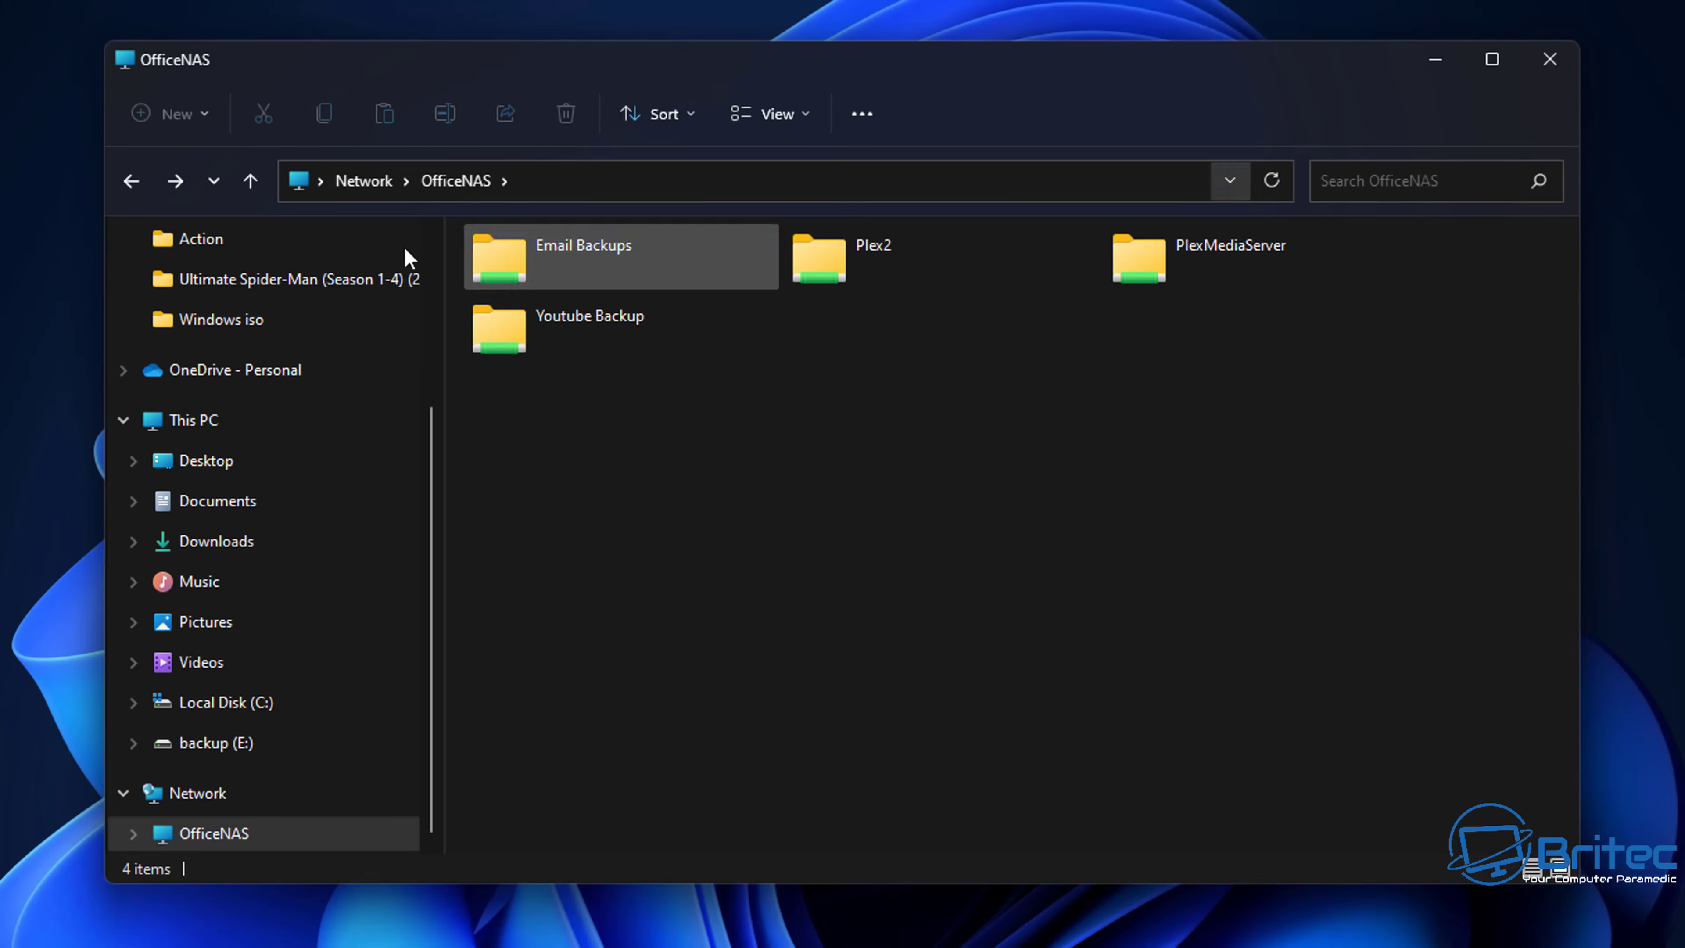
- Return to the Network view, refresh the device list, then clear Explorer off the screen
click(131, 180)
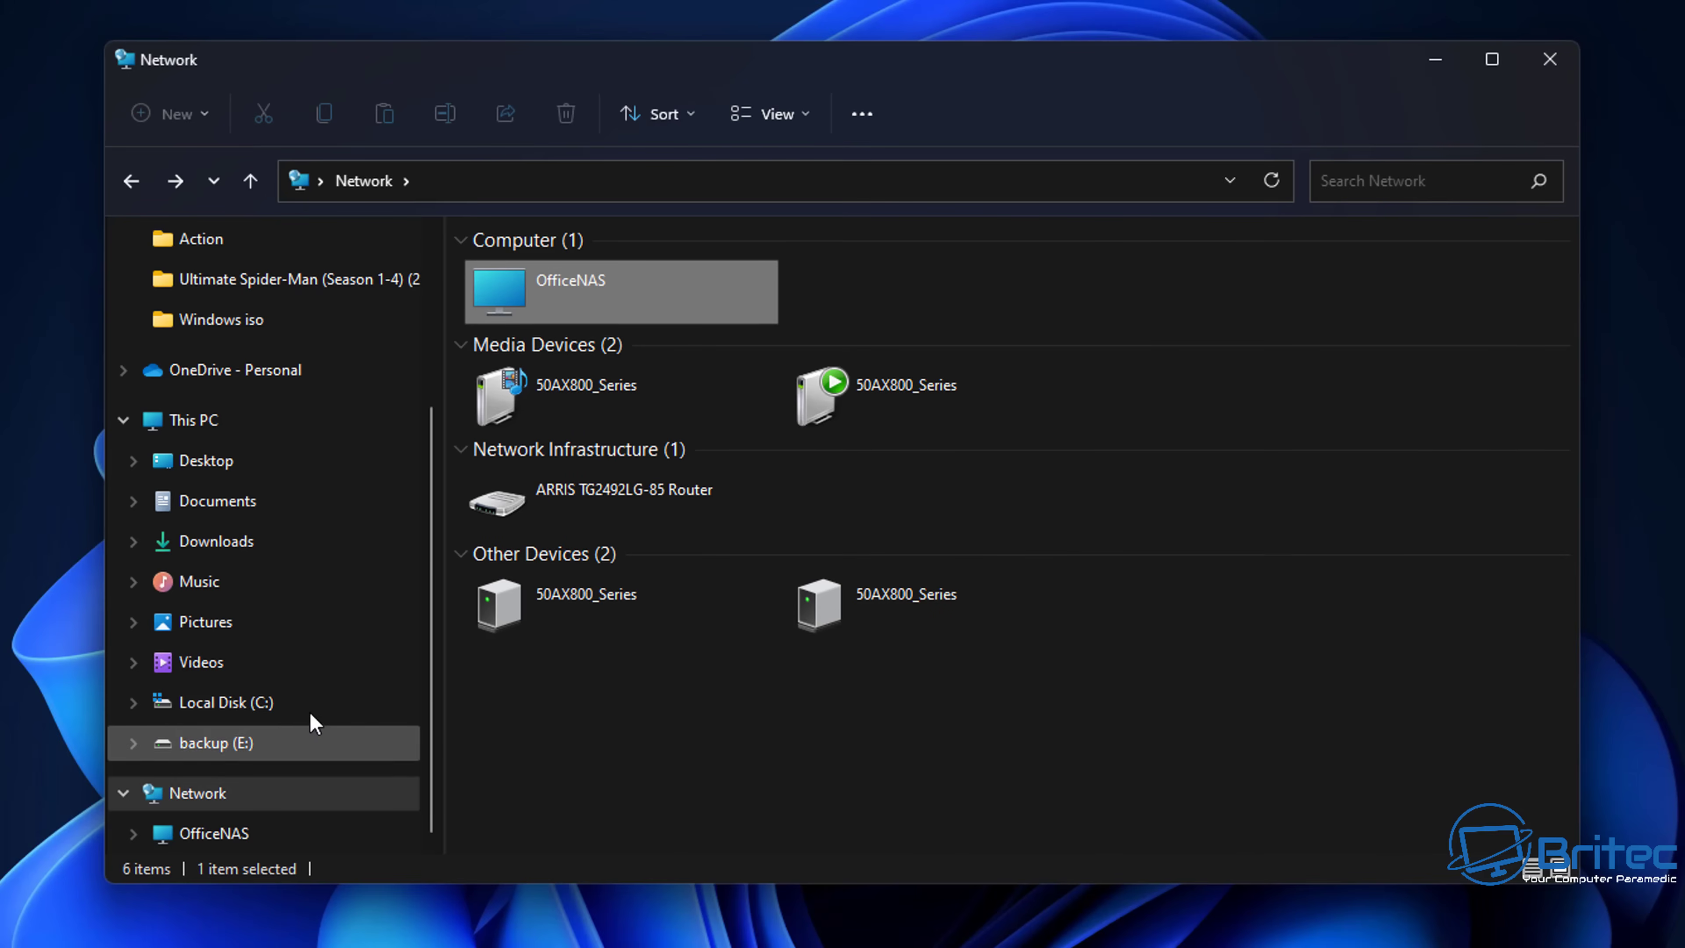
right_click(635, 726)
click(713, 835)
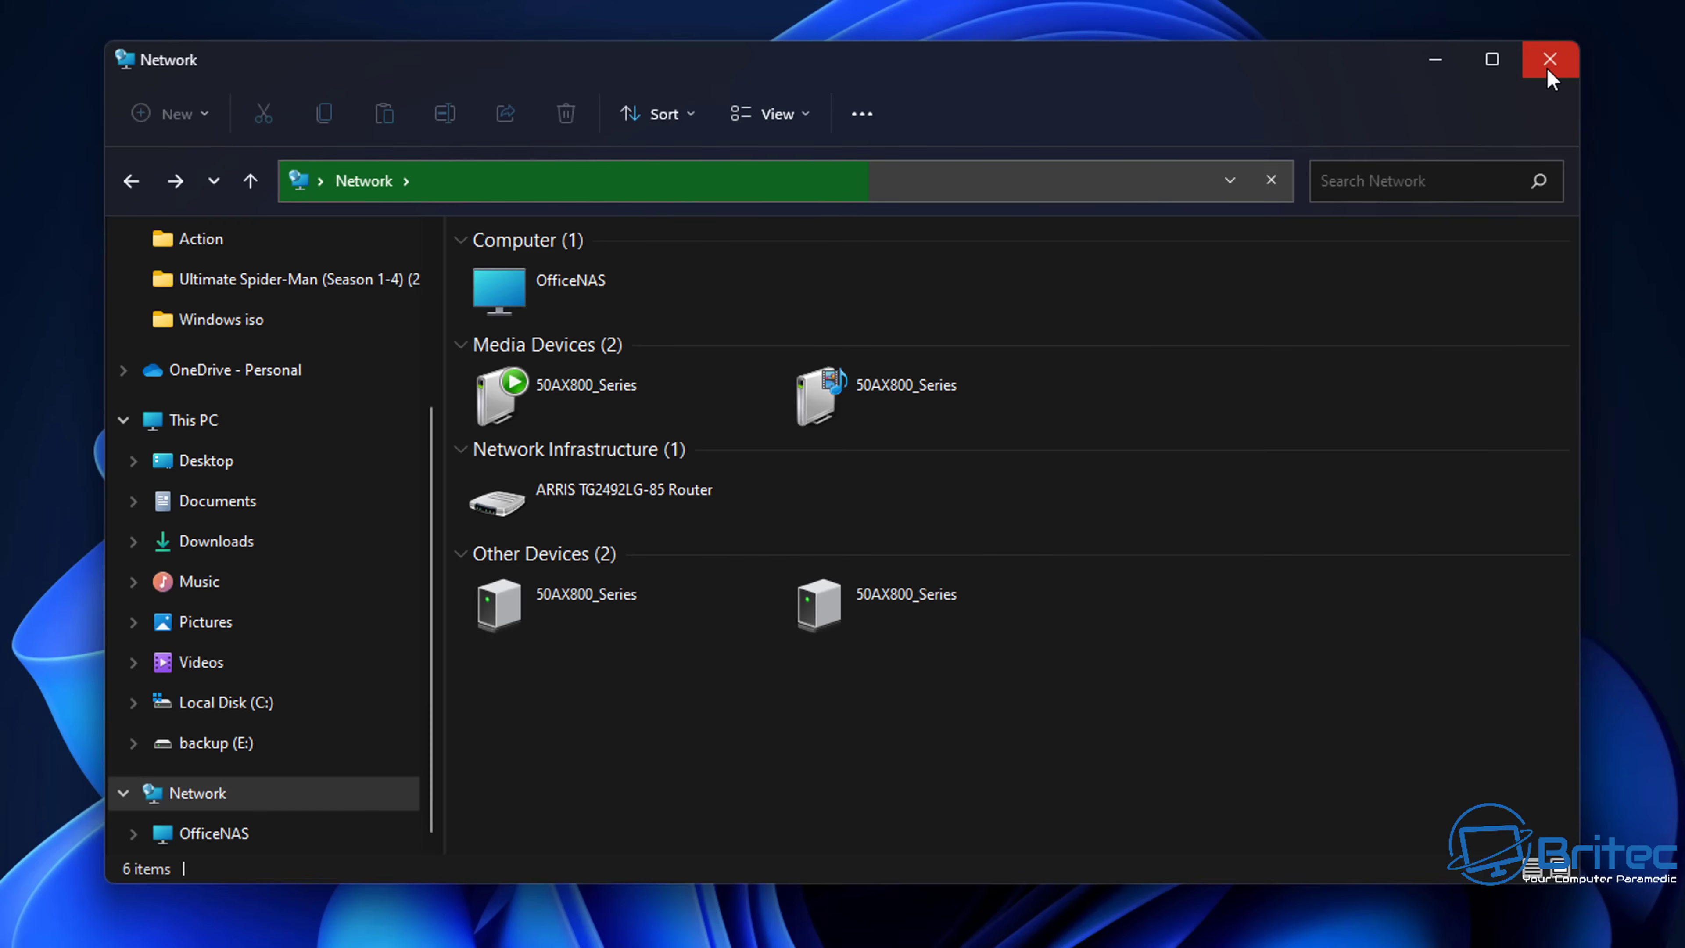
click(1437, 60)
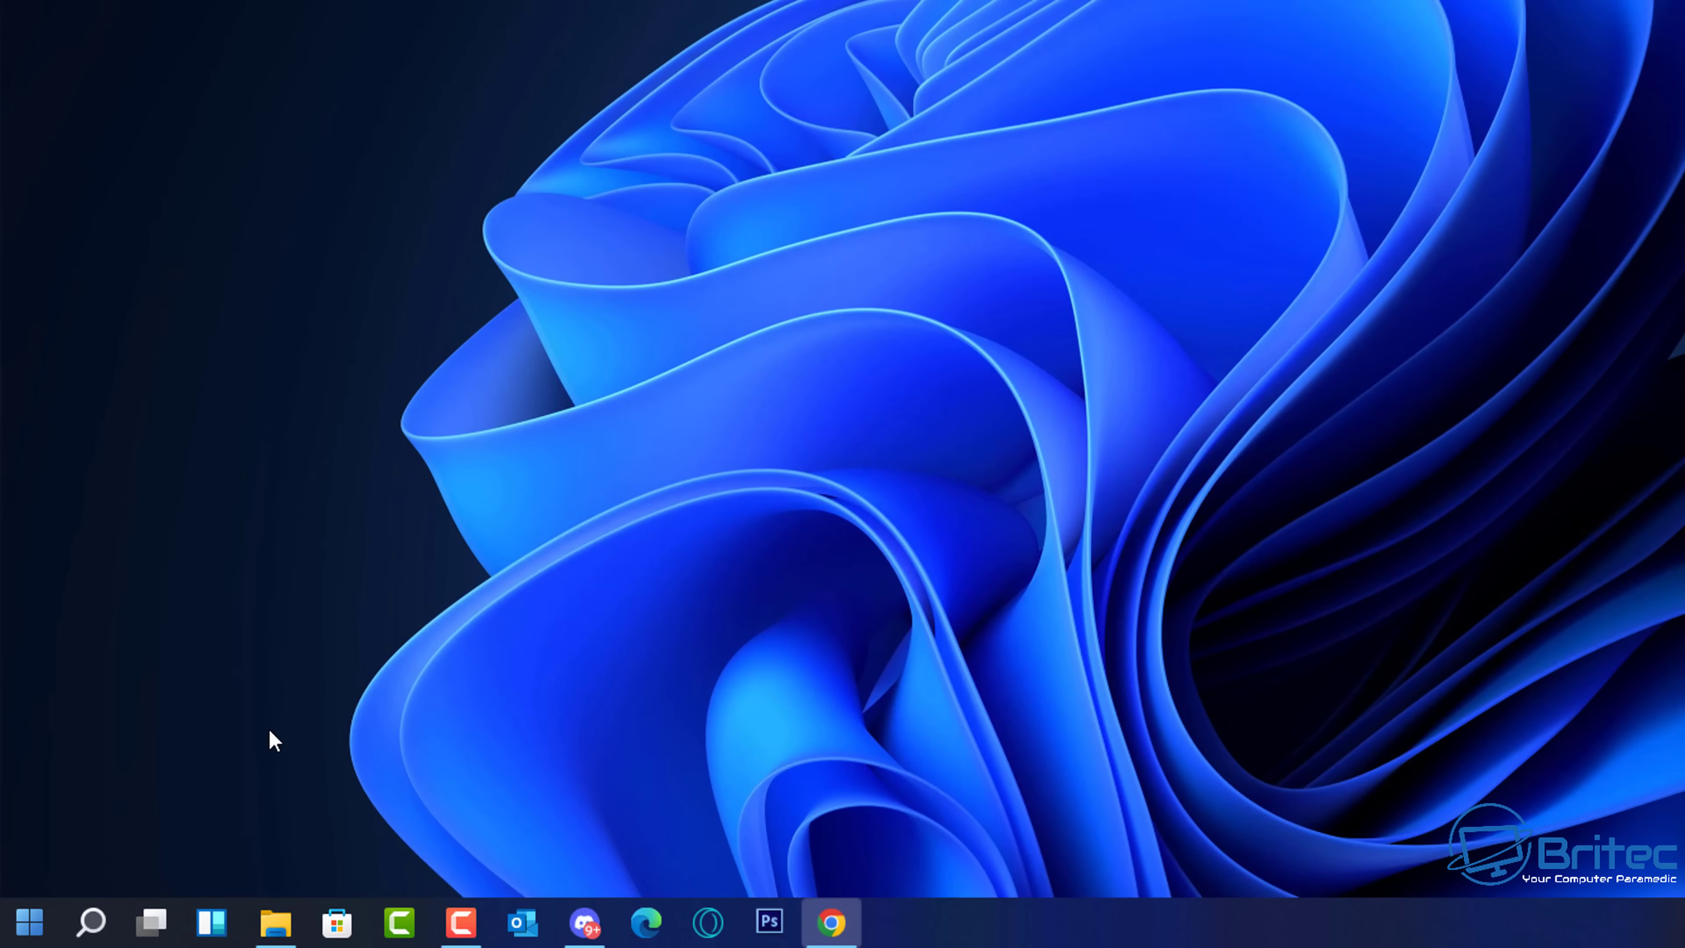
- In Settings, check the Ethernet connection's network profile is Private, then return to Network & internet
click(29, 921)
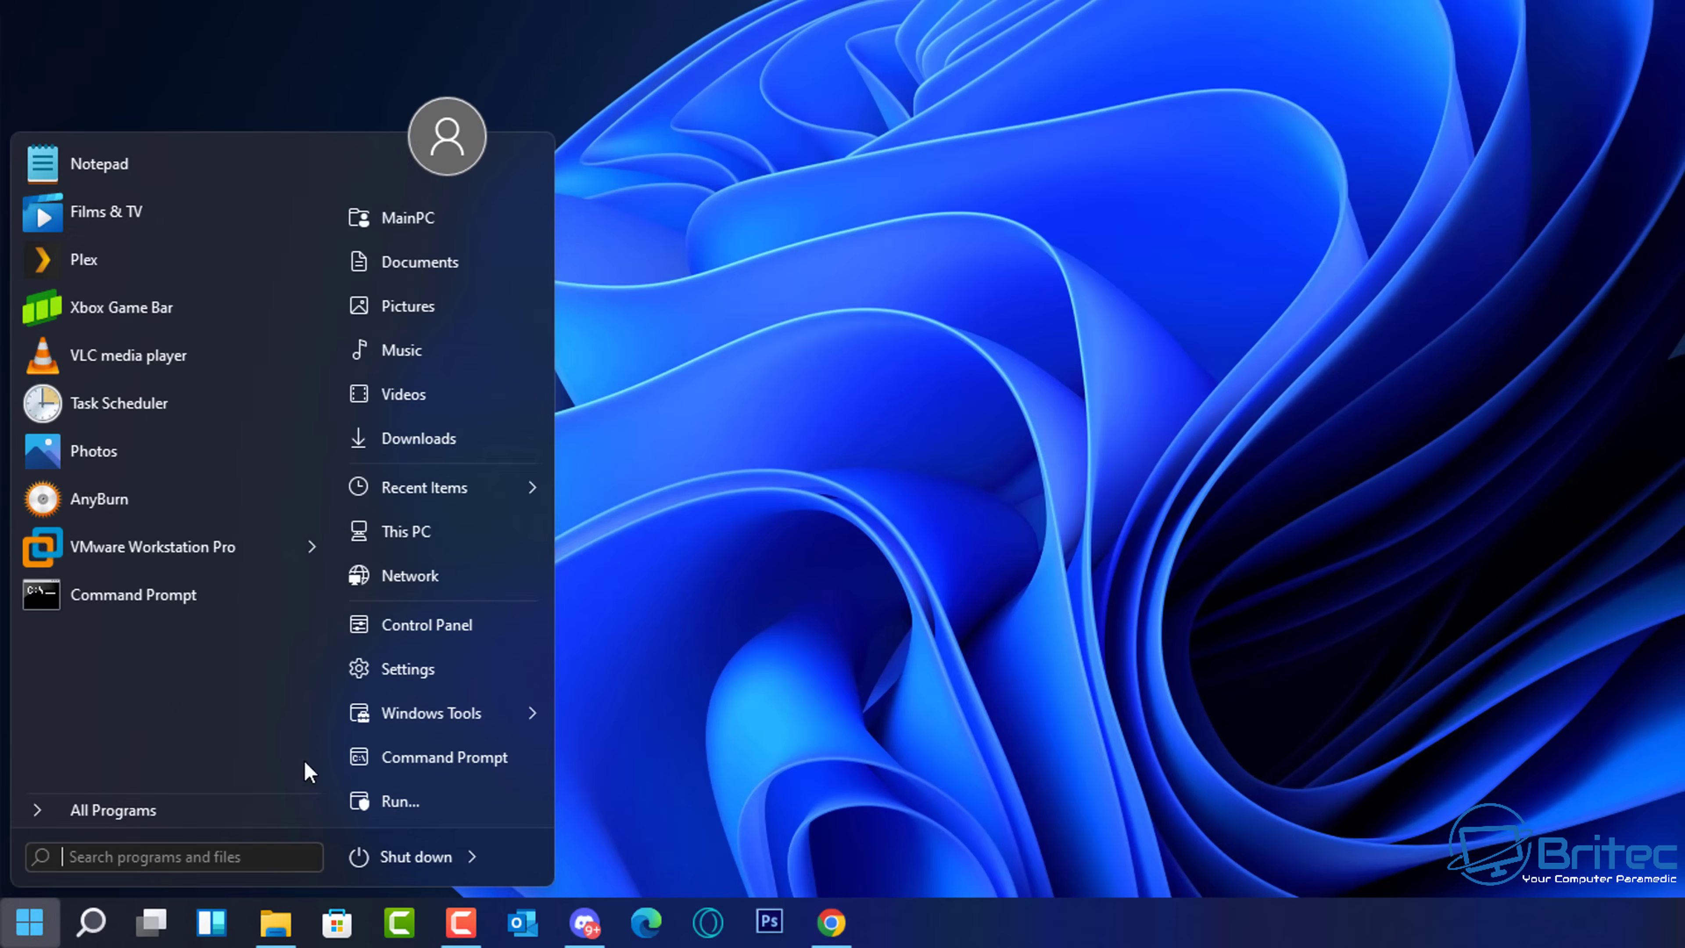
click(412, 684)
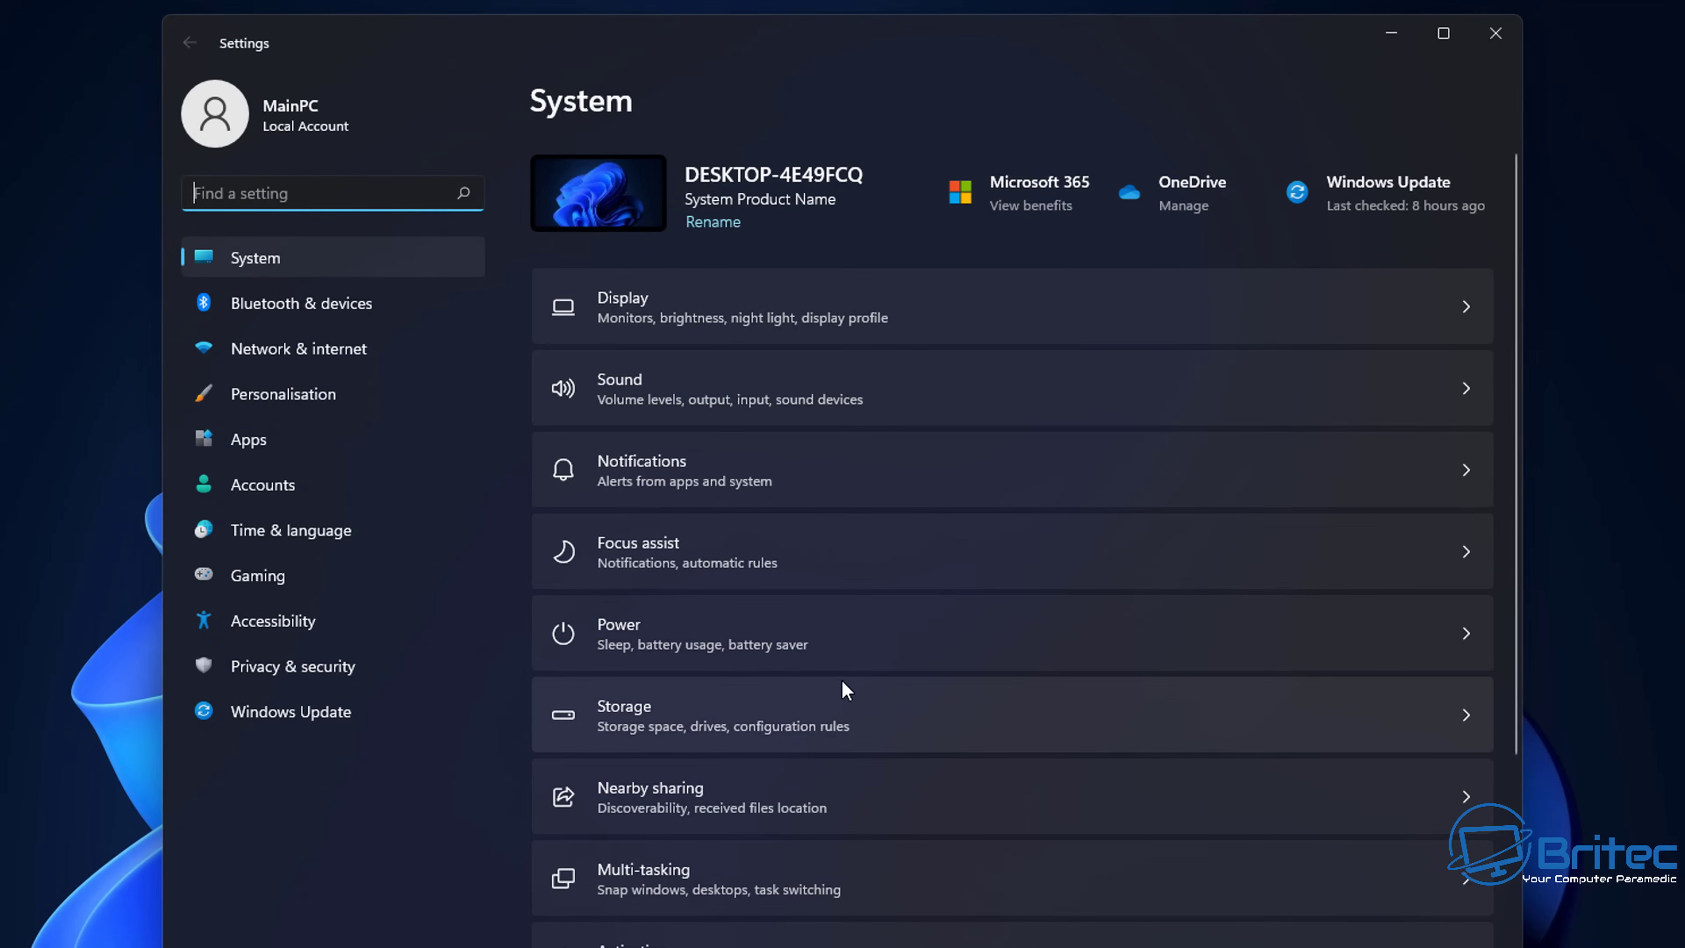
click(311, 351)
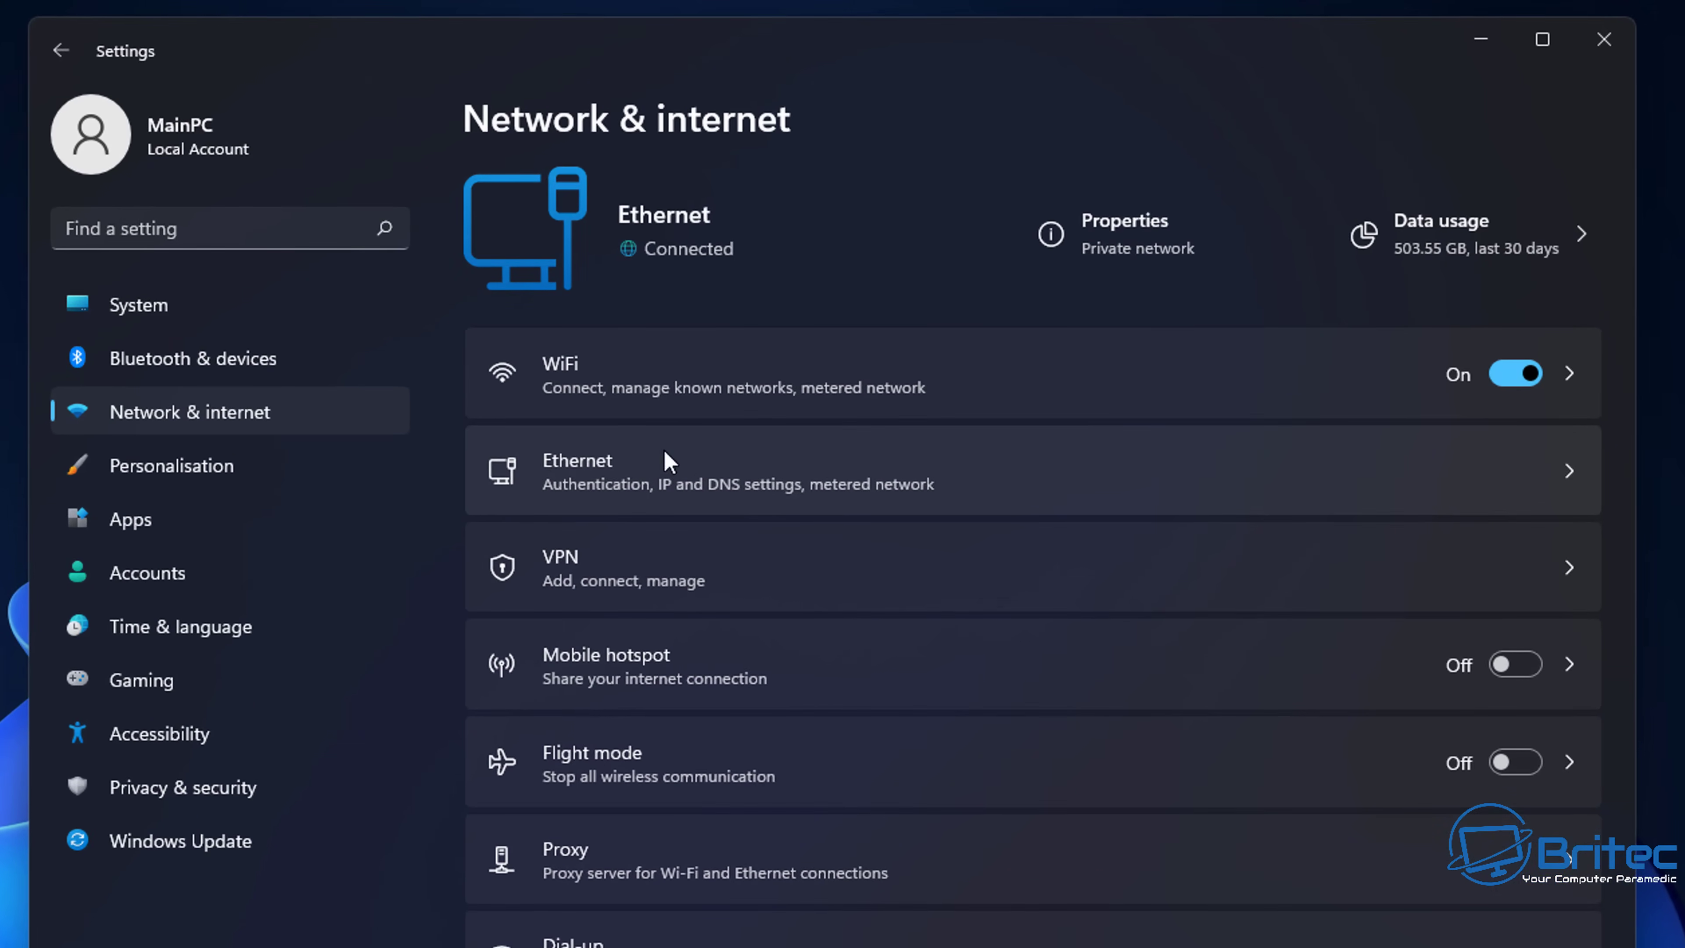
click(711, 473)
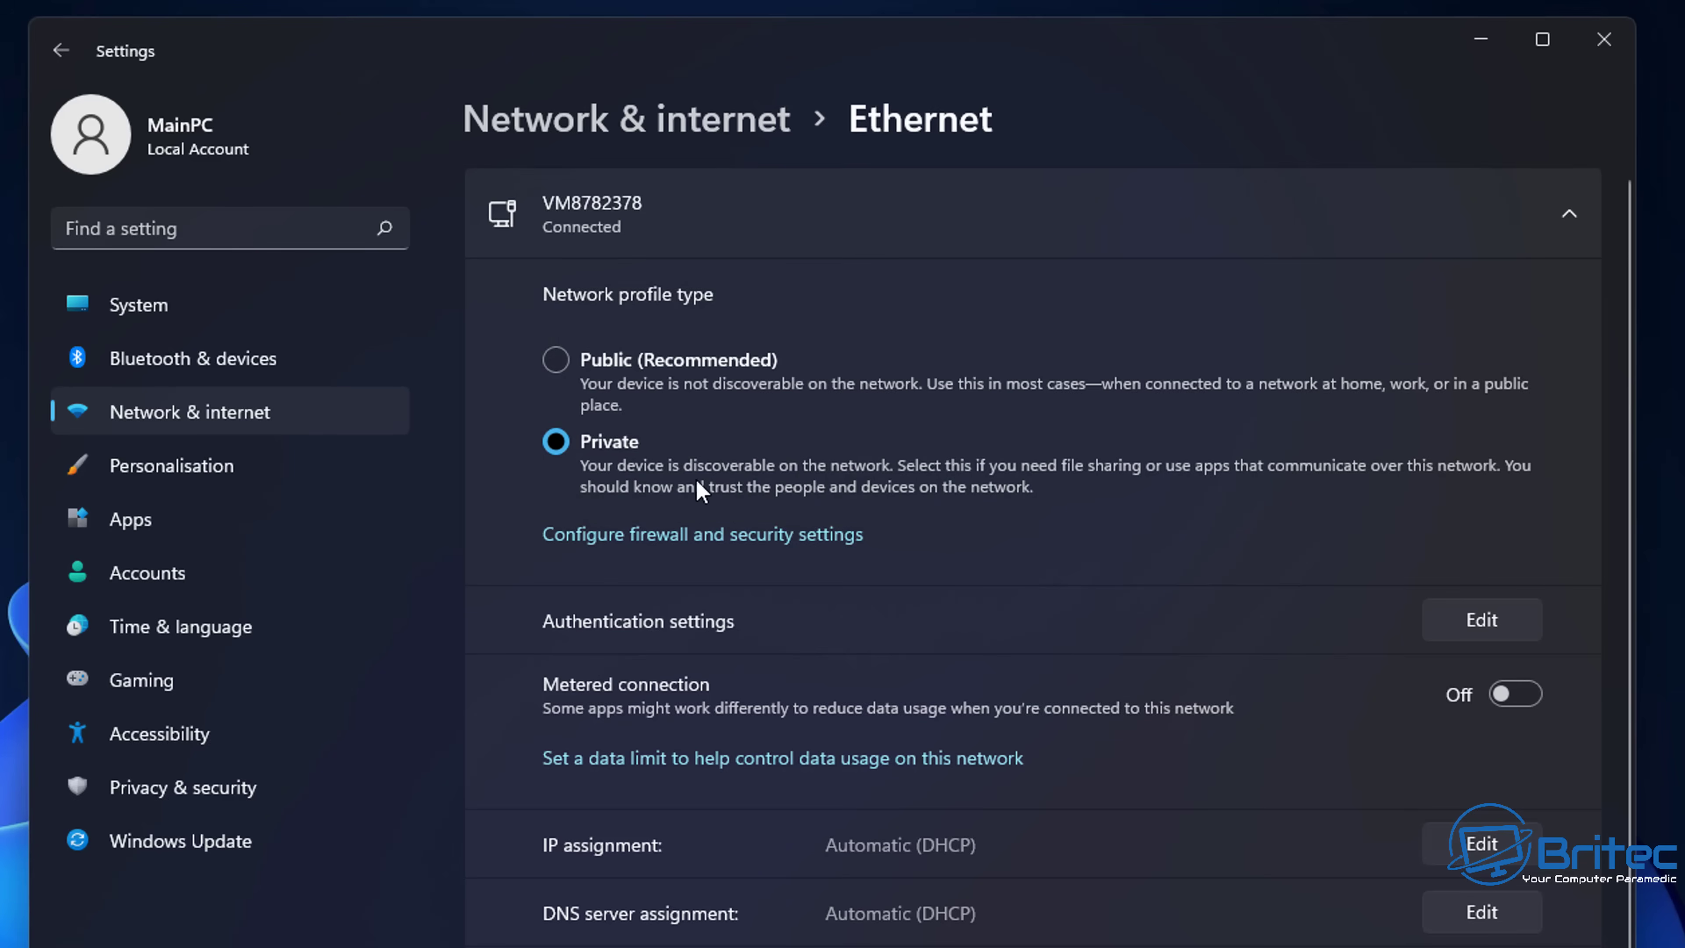
click(60, 51)
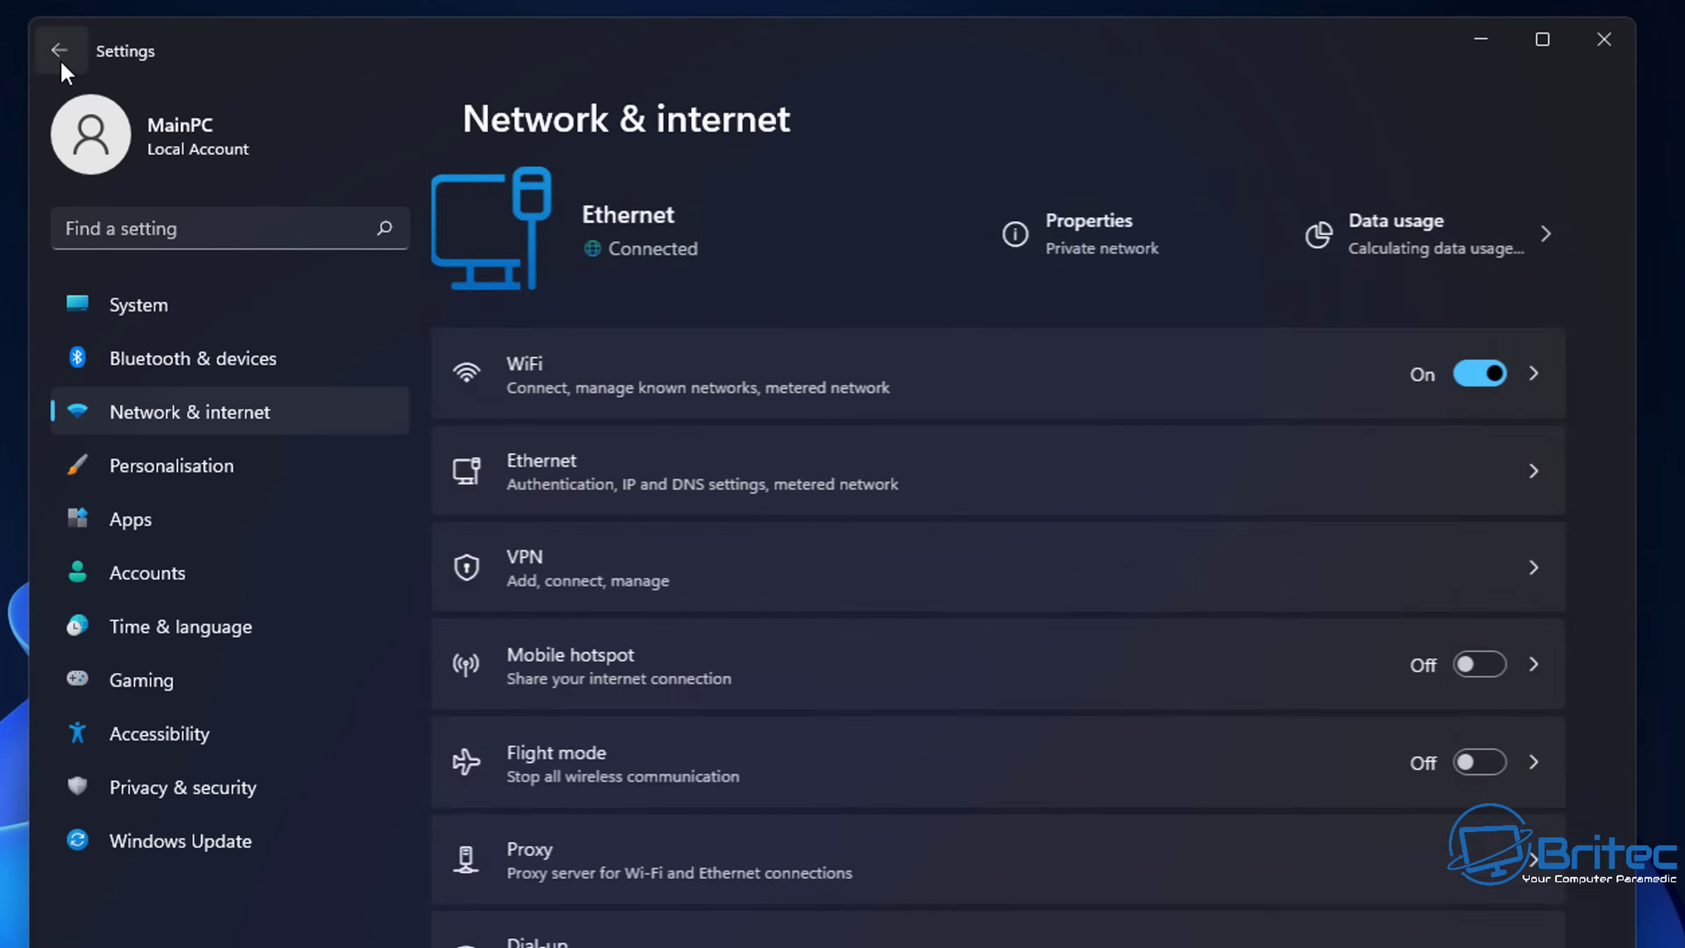
- Check that Manual proxy setup is Off, then close Settings
click(645, 856)
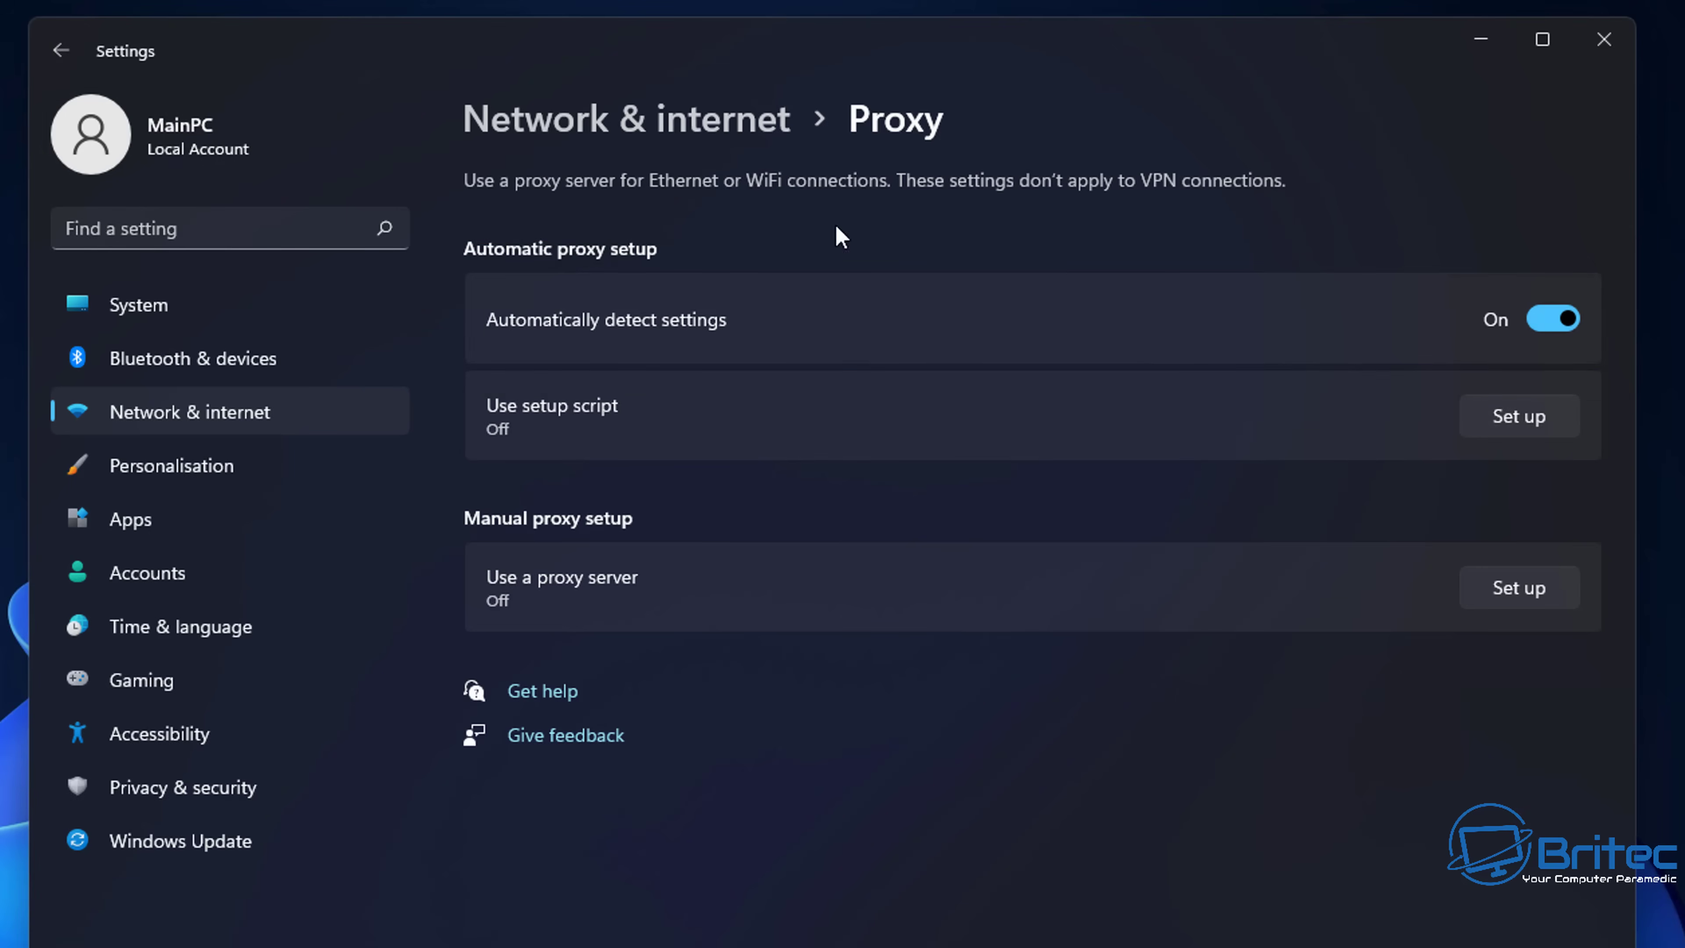
click(1591, 44)
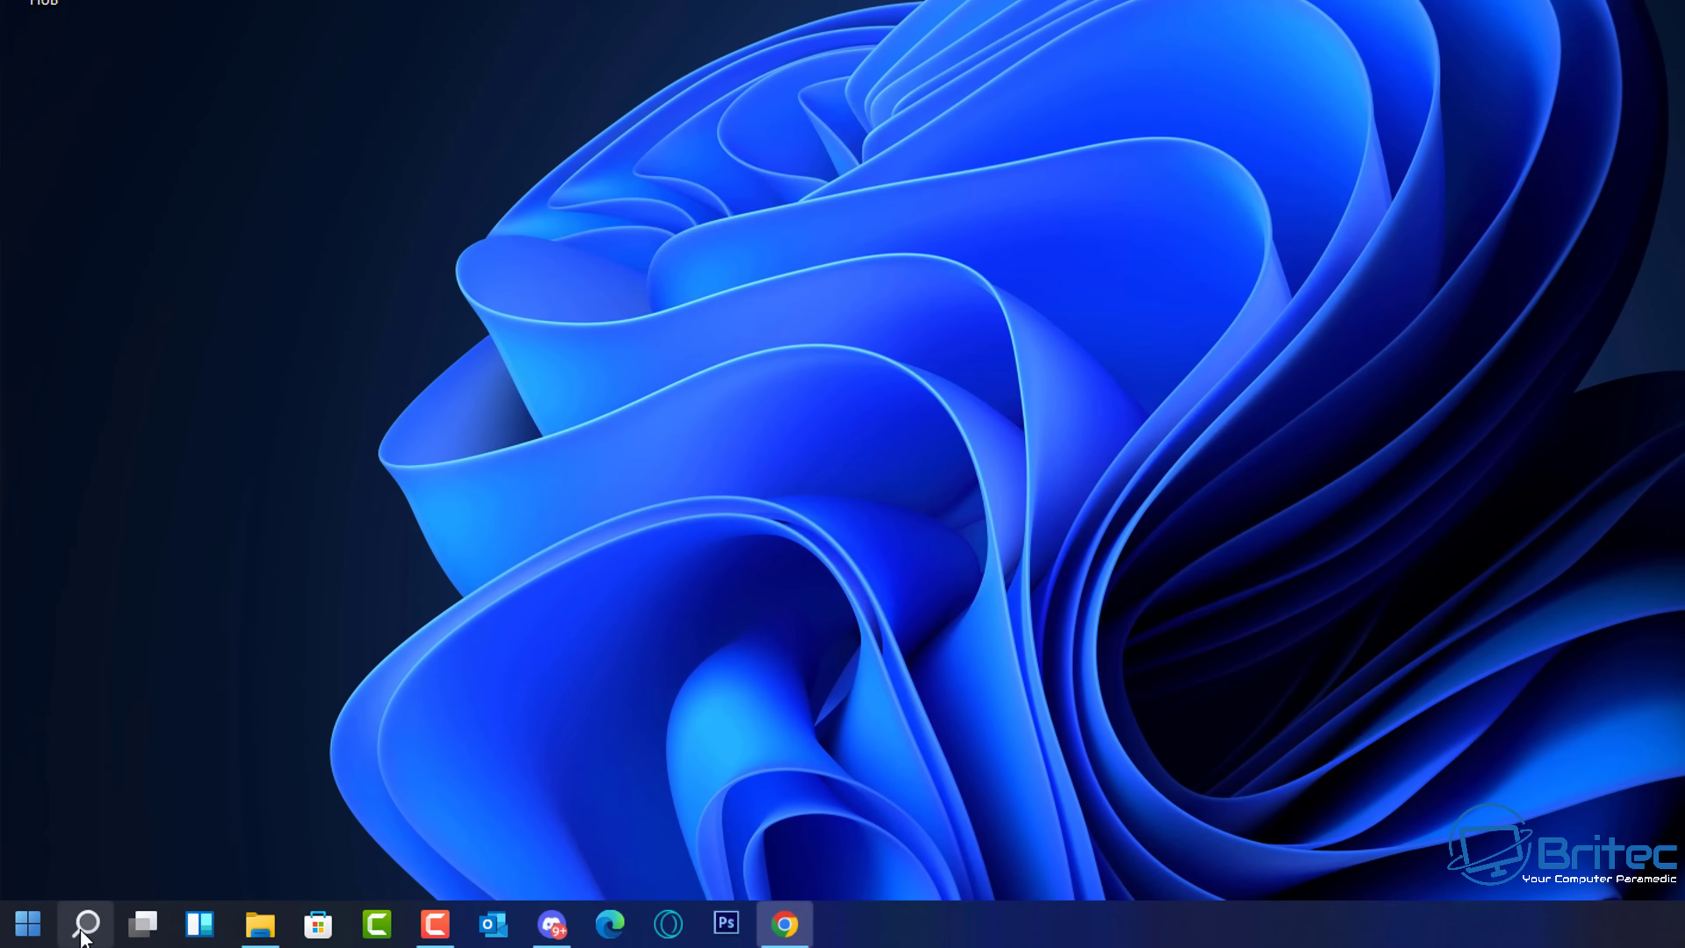
- Search for 'control panel' and go to Network and Internet > Network and Sharing Centre
click(86, 932)
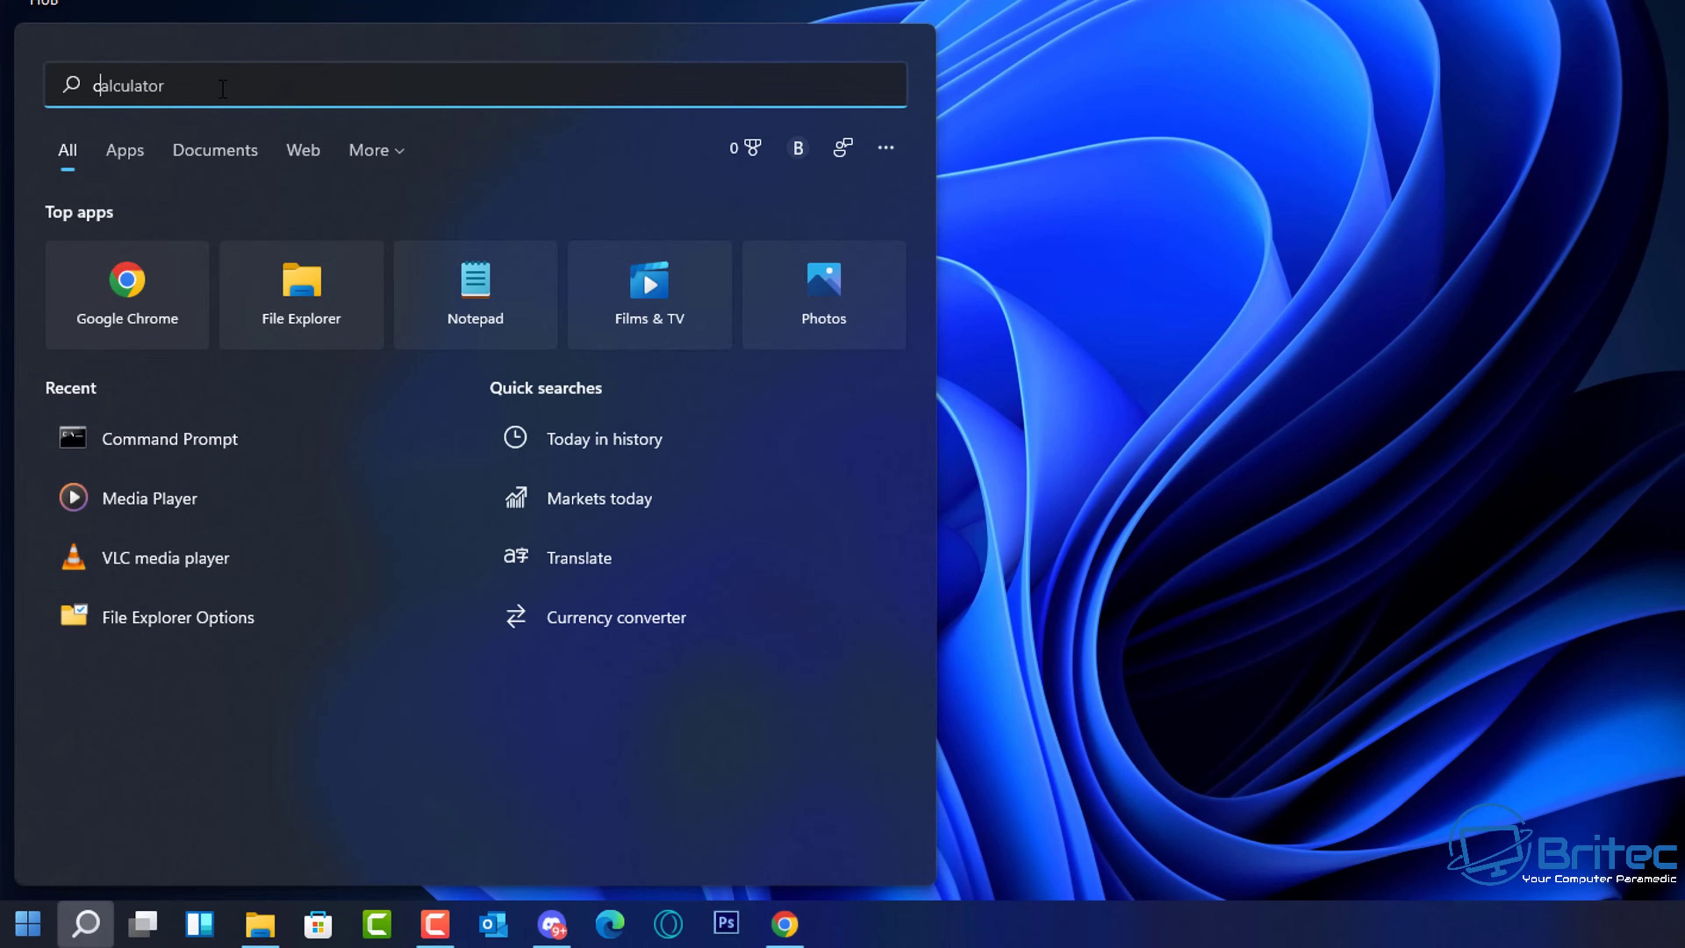
text(control panel)
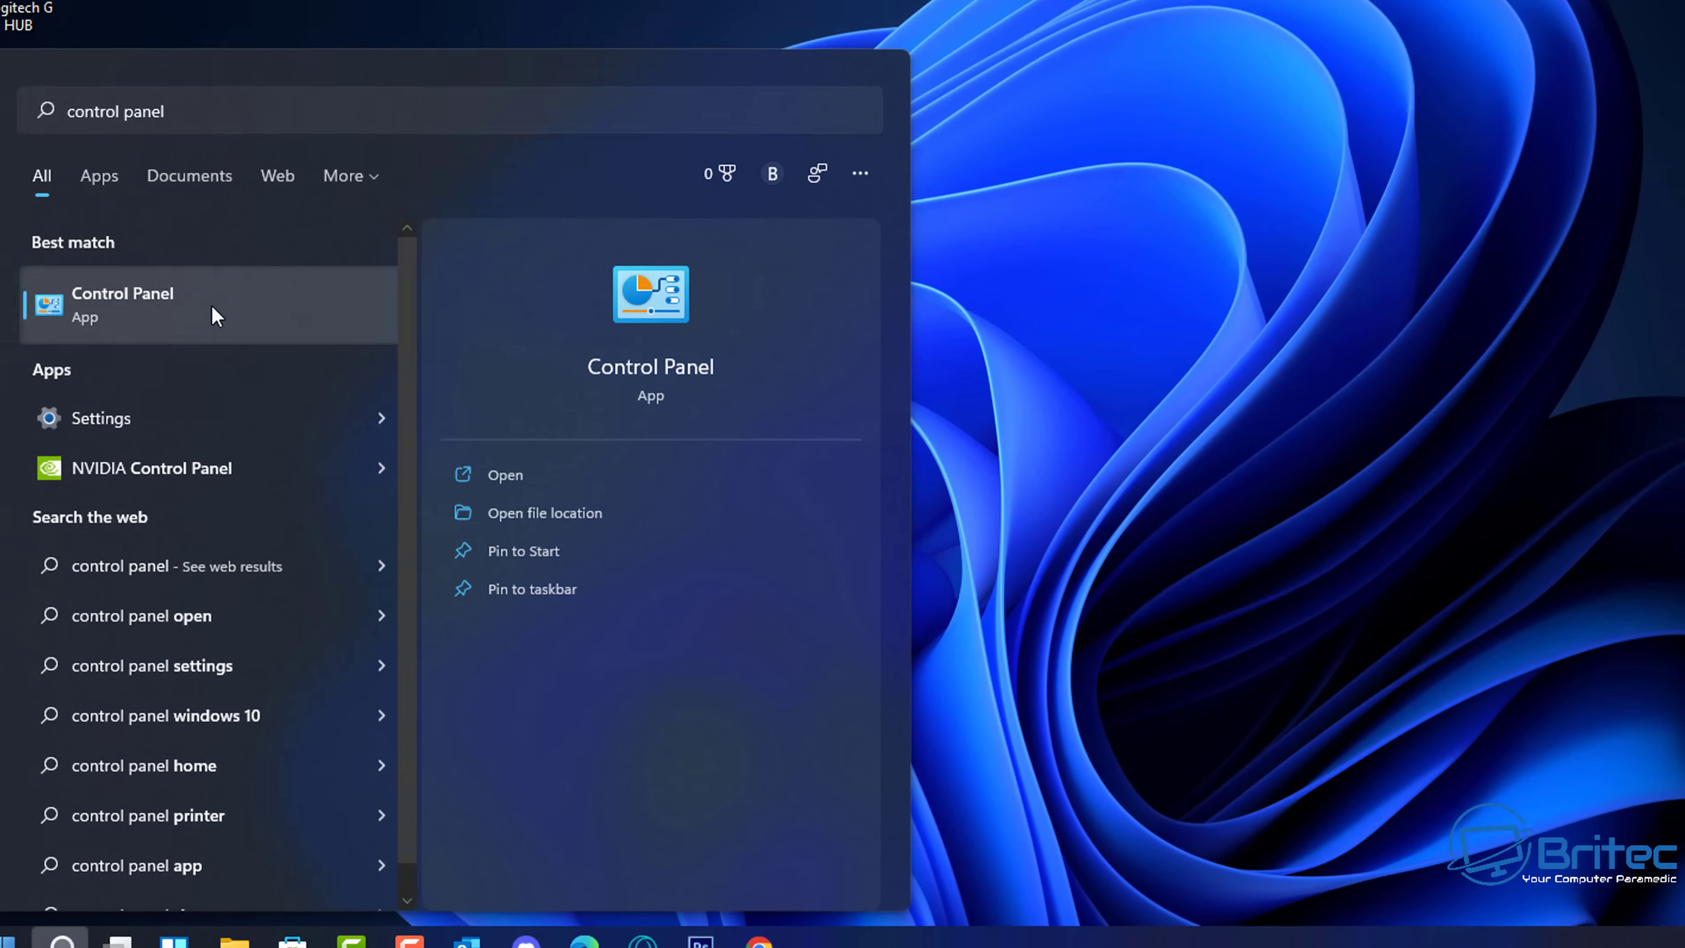
click(239, 286)
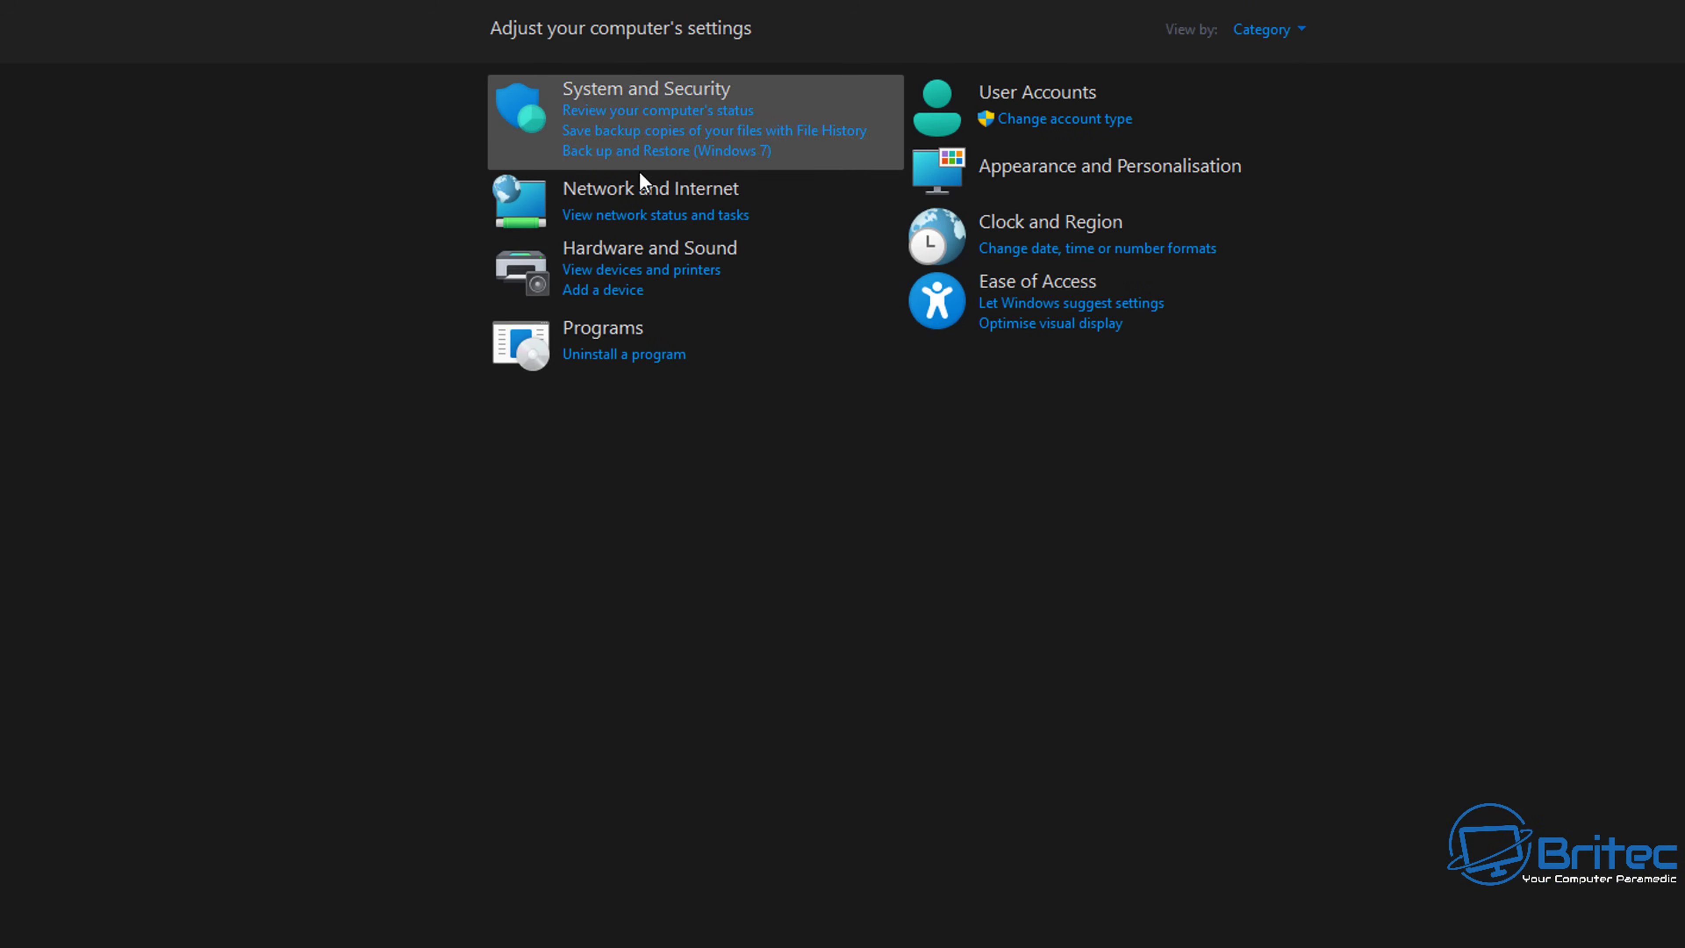
click(688, 199)
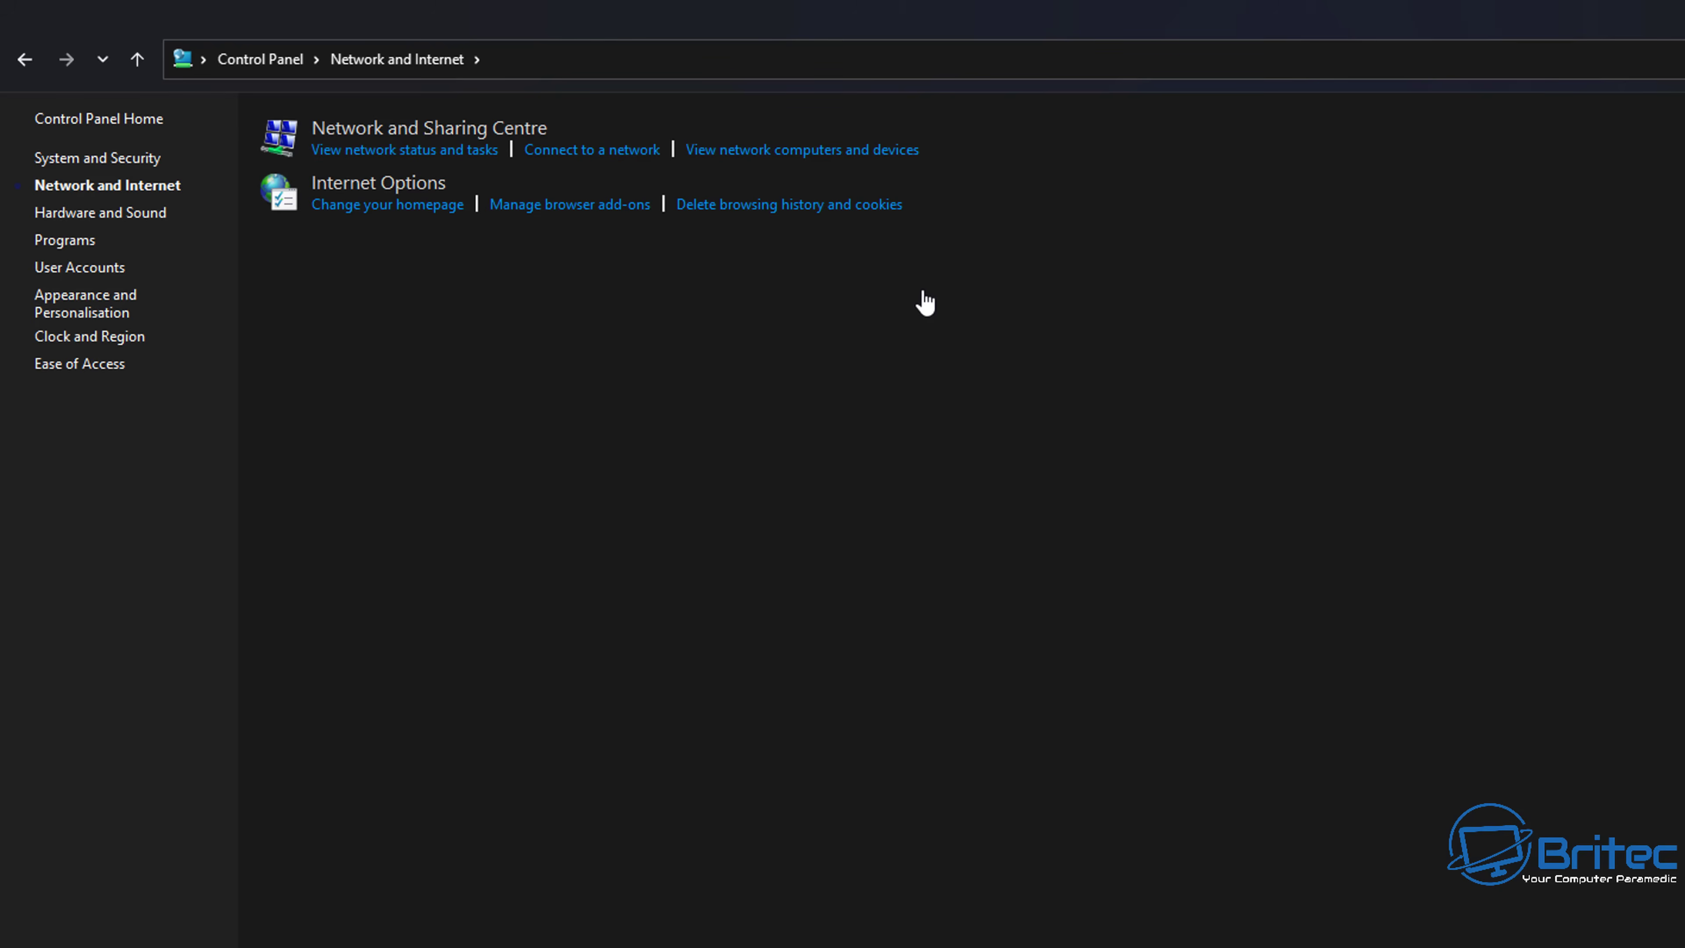
click(438, 128)
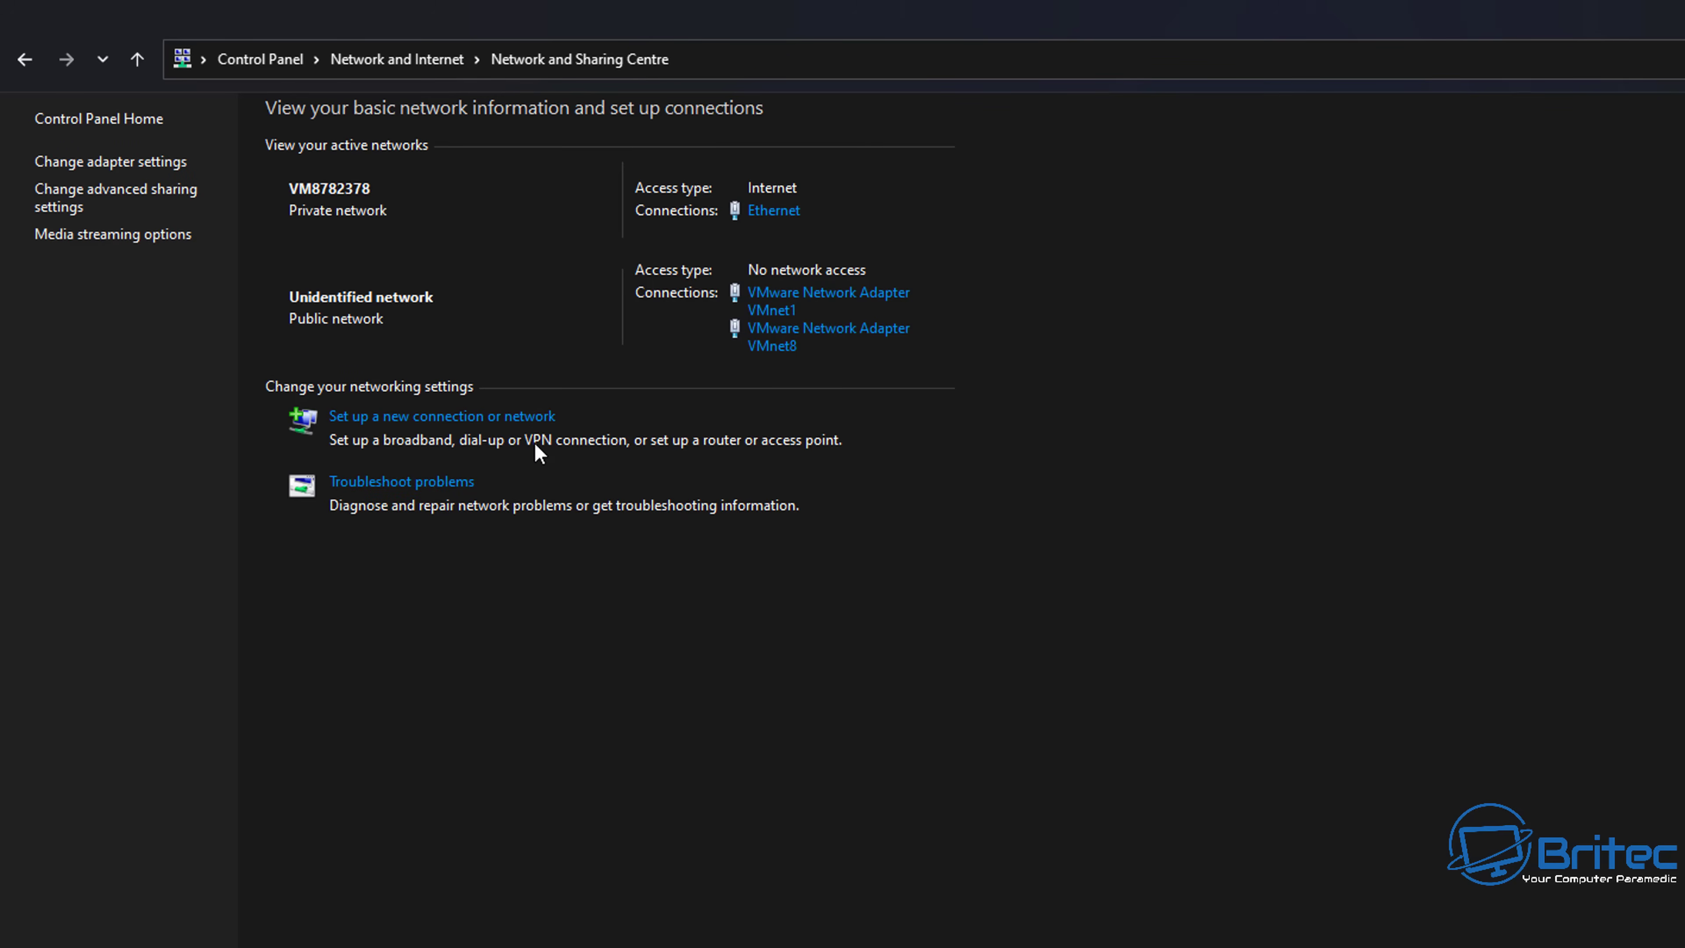
- Open the Ethernet status and adapter properties, select TCP/IPv4, then cancel out
click(772, 211)
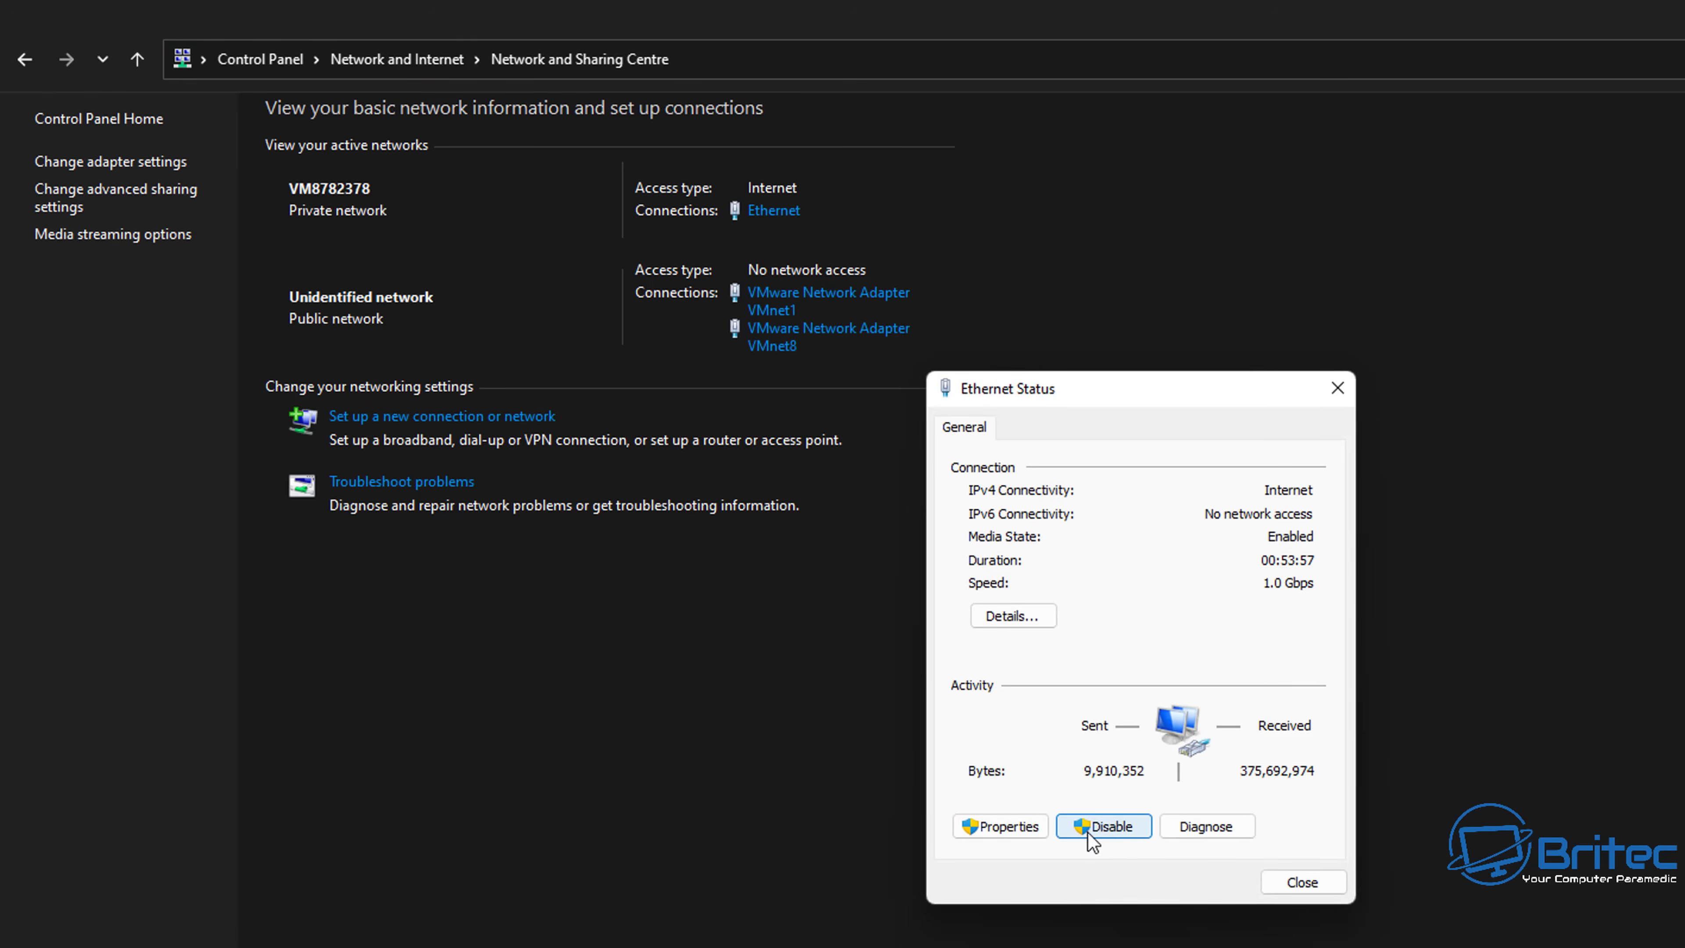
click(1016, 824)
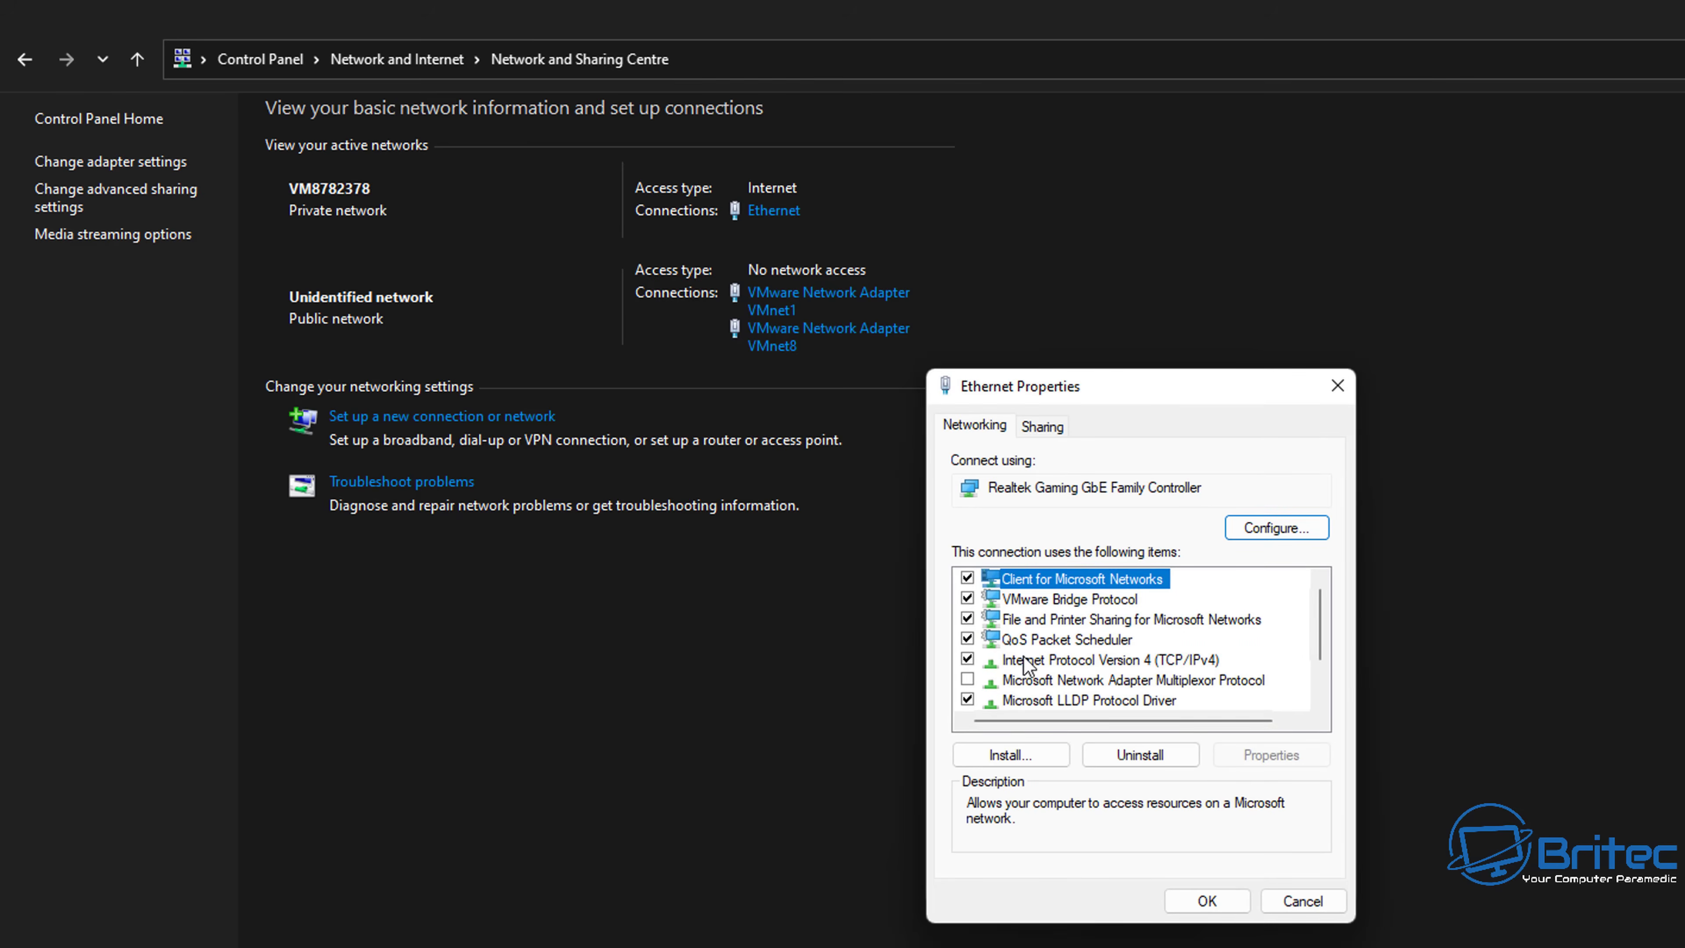
click(1139, 661)
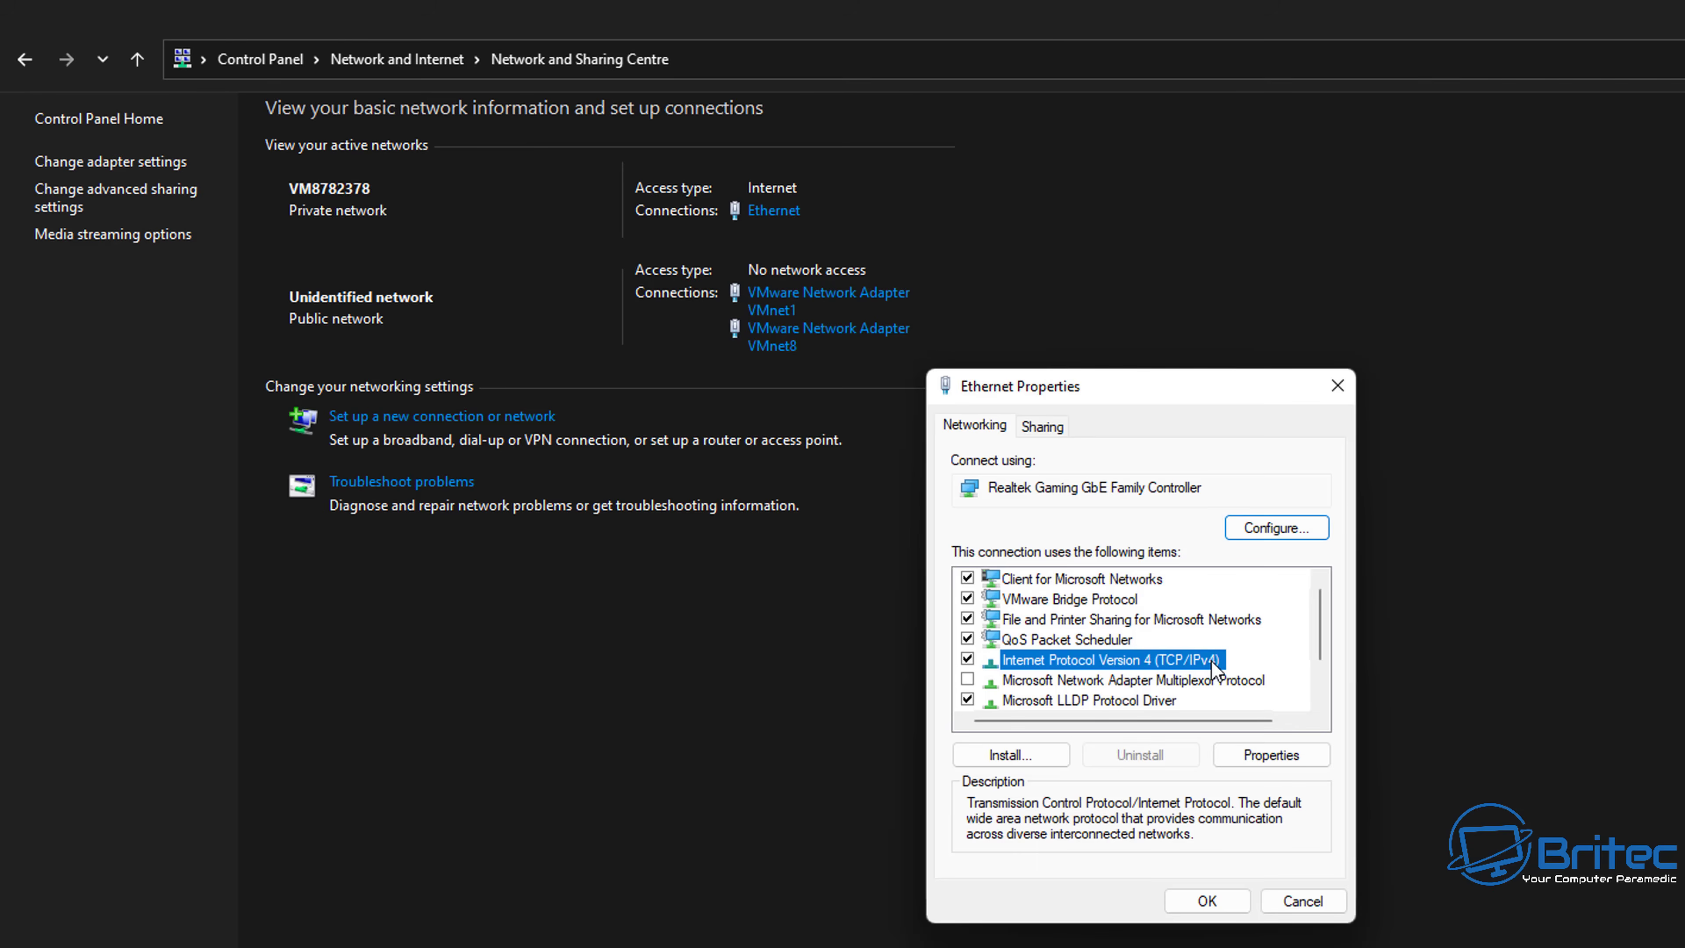
click(1301, 900)
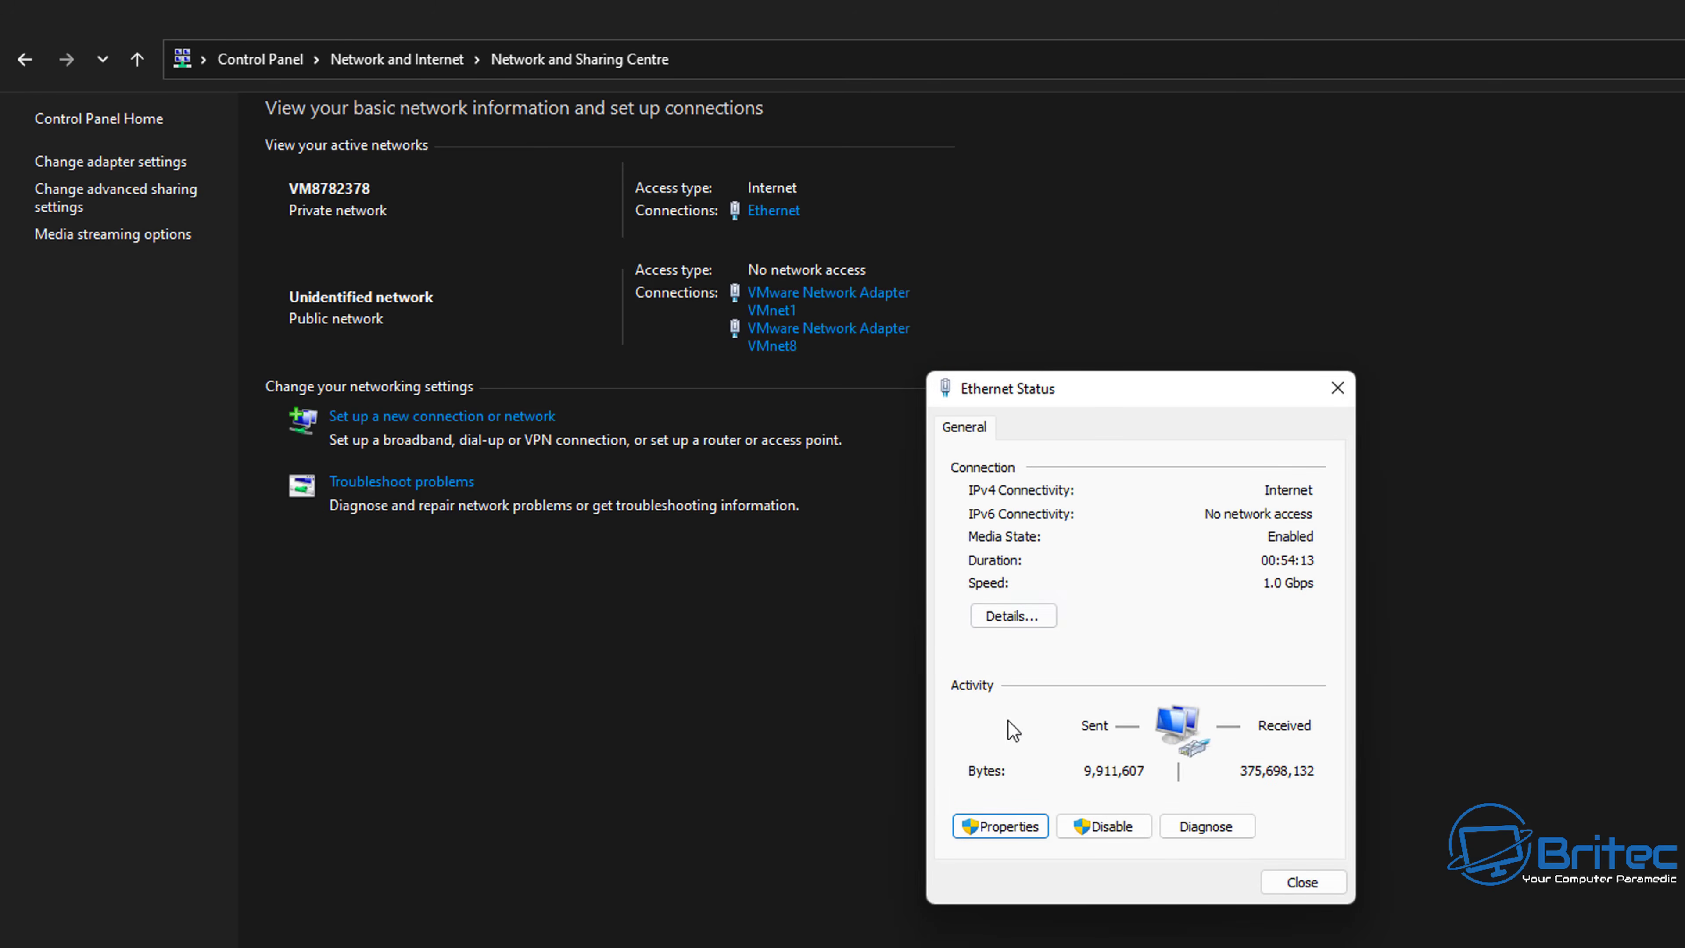
- Verify TCP/IPv4 obtains IP and DNS addresses automatically, then close all Ethernet dialogs
click(1003, 826)
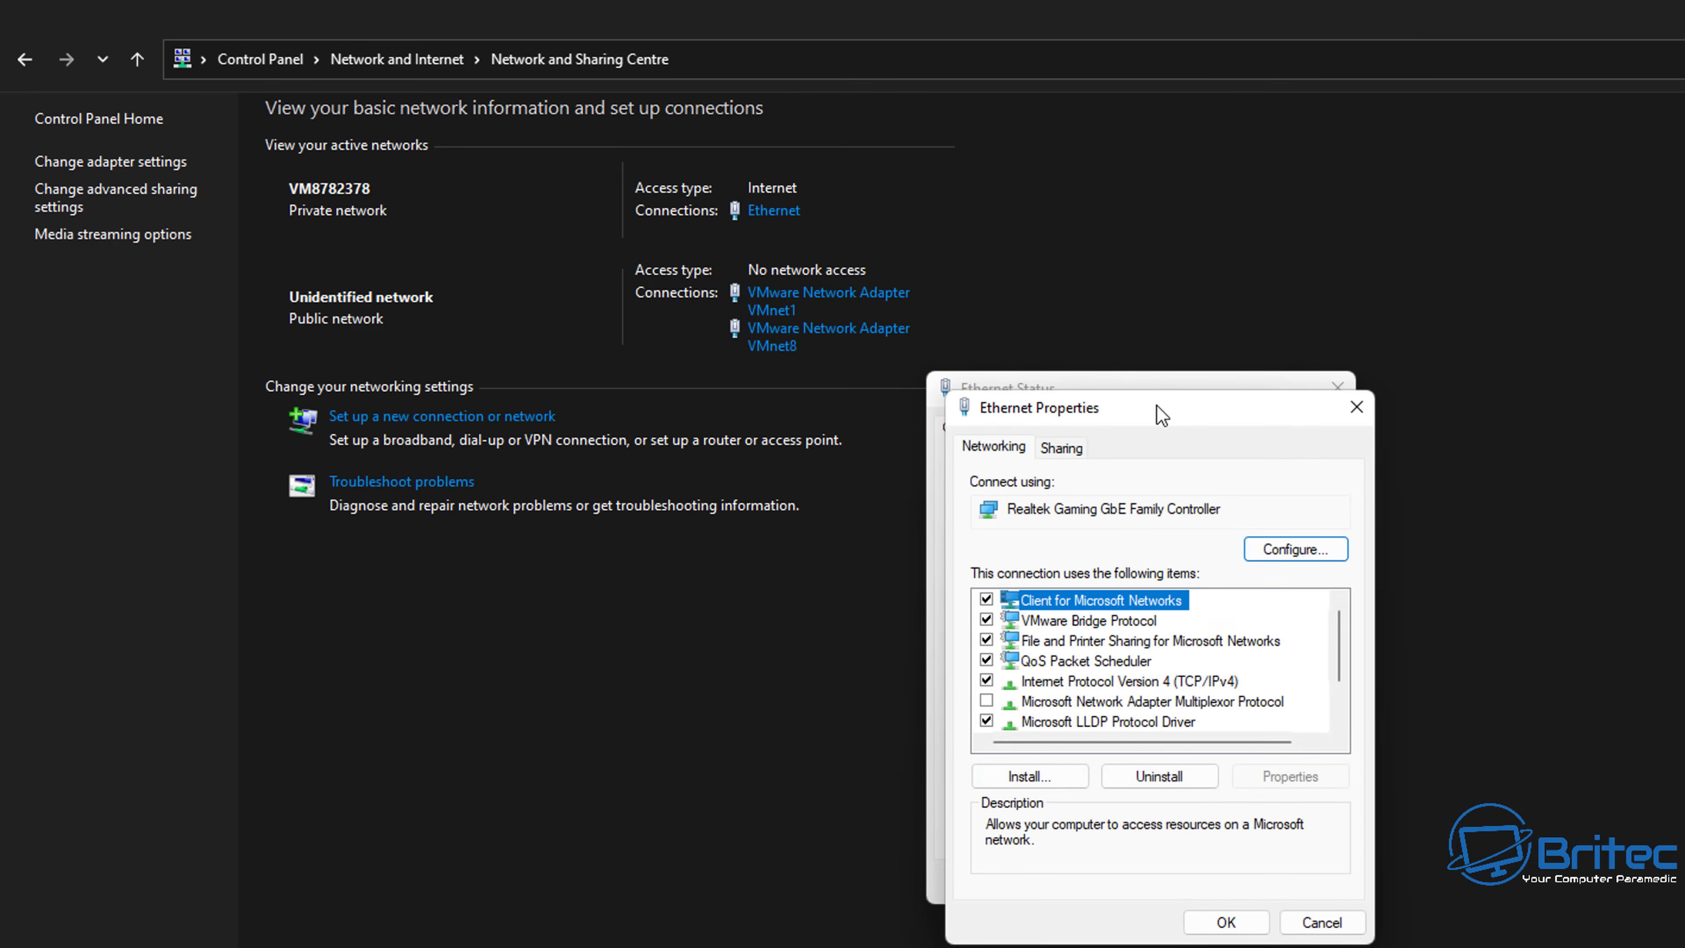
drag(1156, 407, 1143, 390)
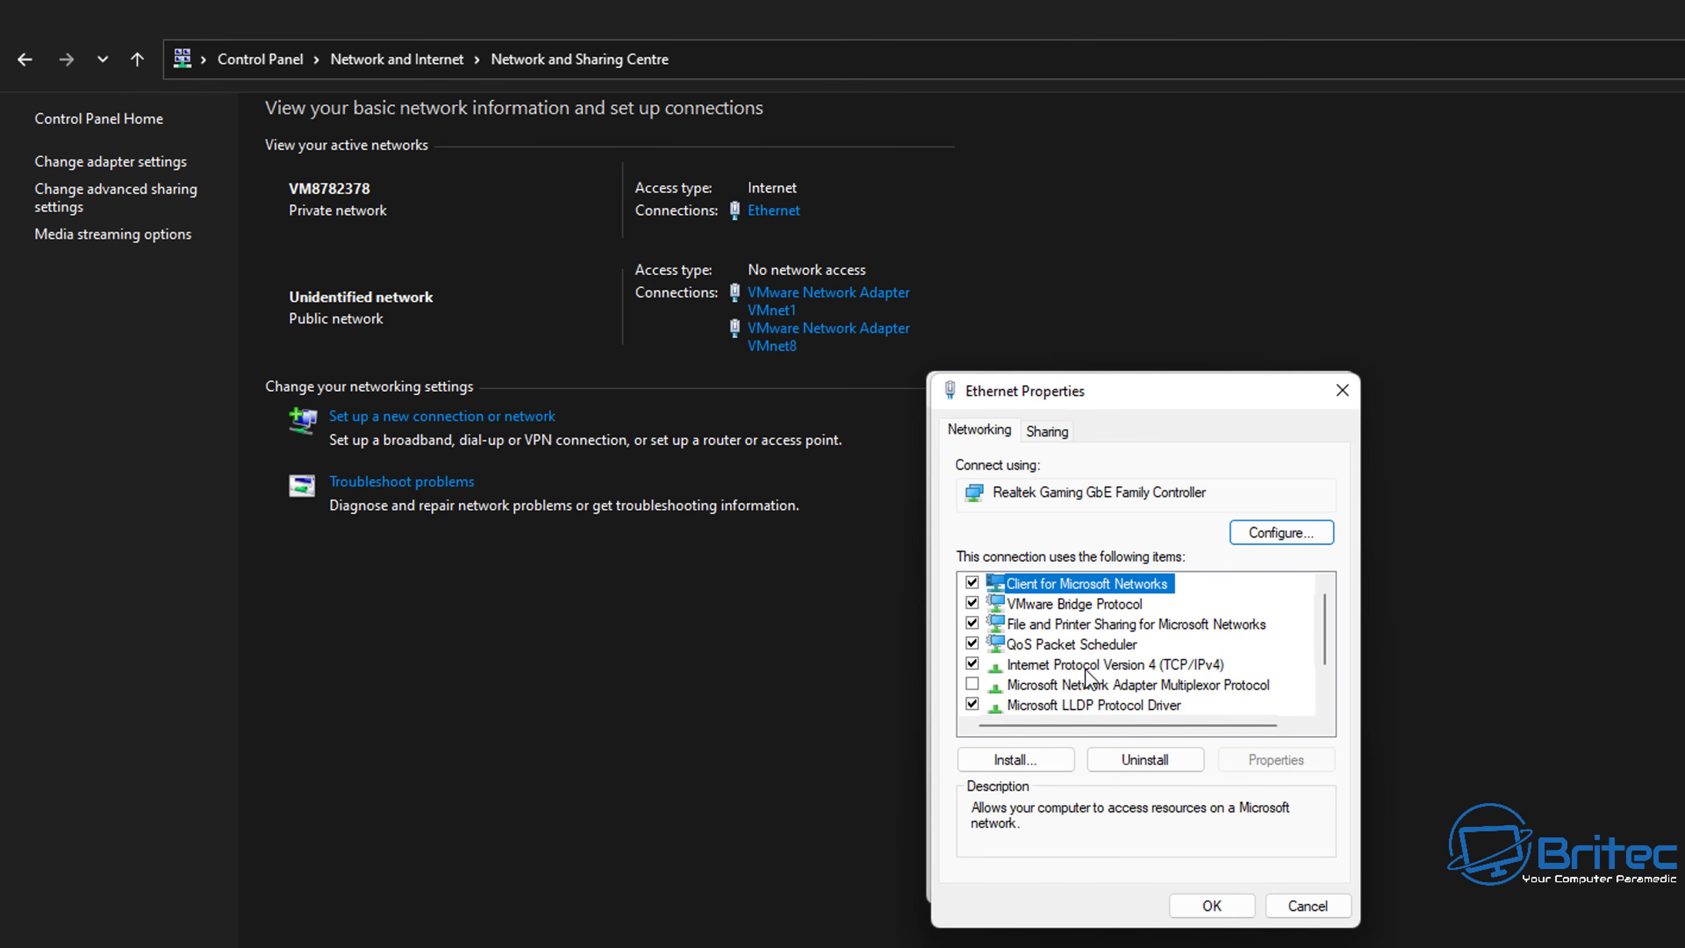
click(1047, 664)
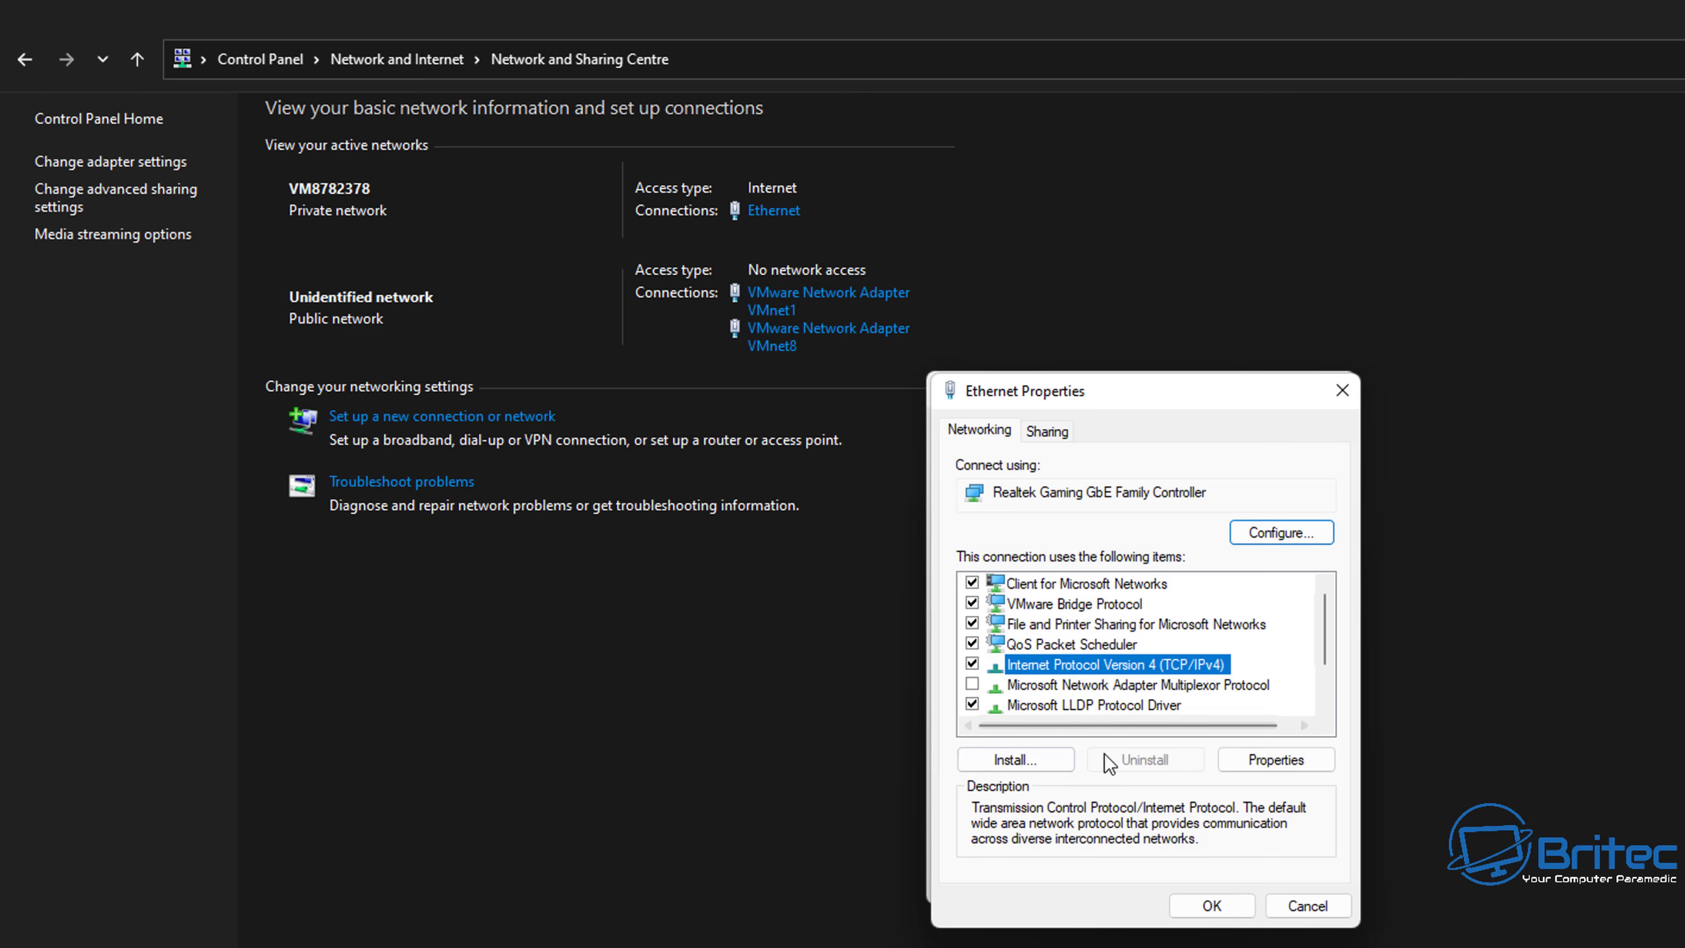
click(1272, 761)
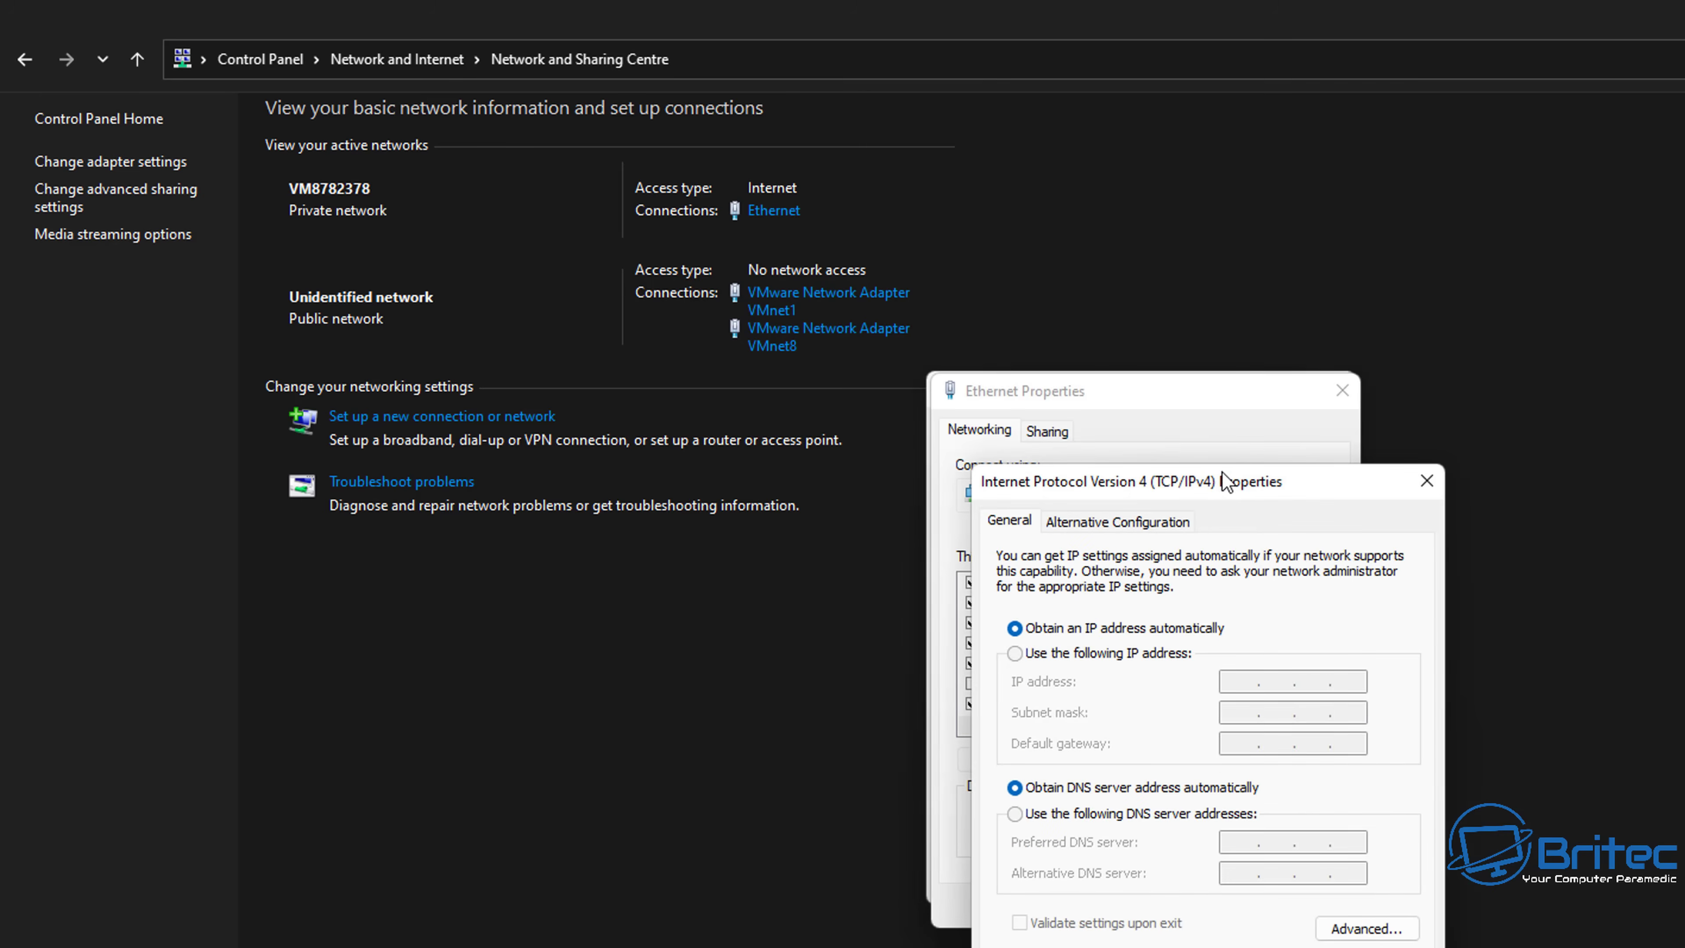
drag(1215, 476, 1154, 394)
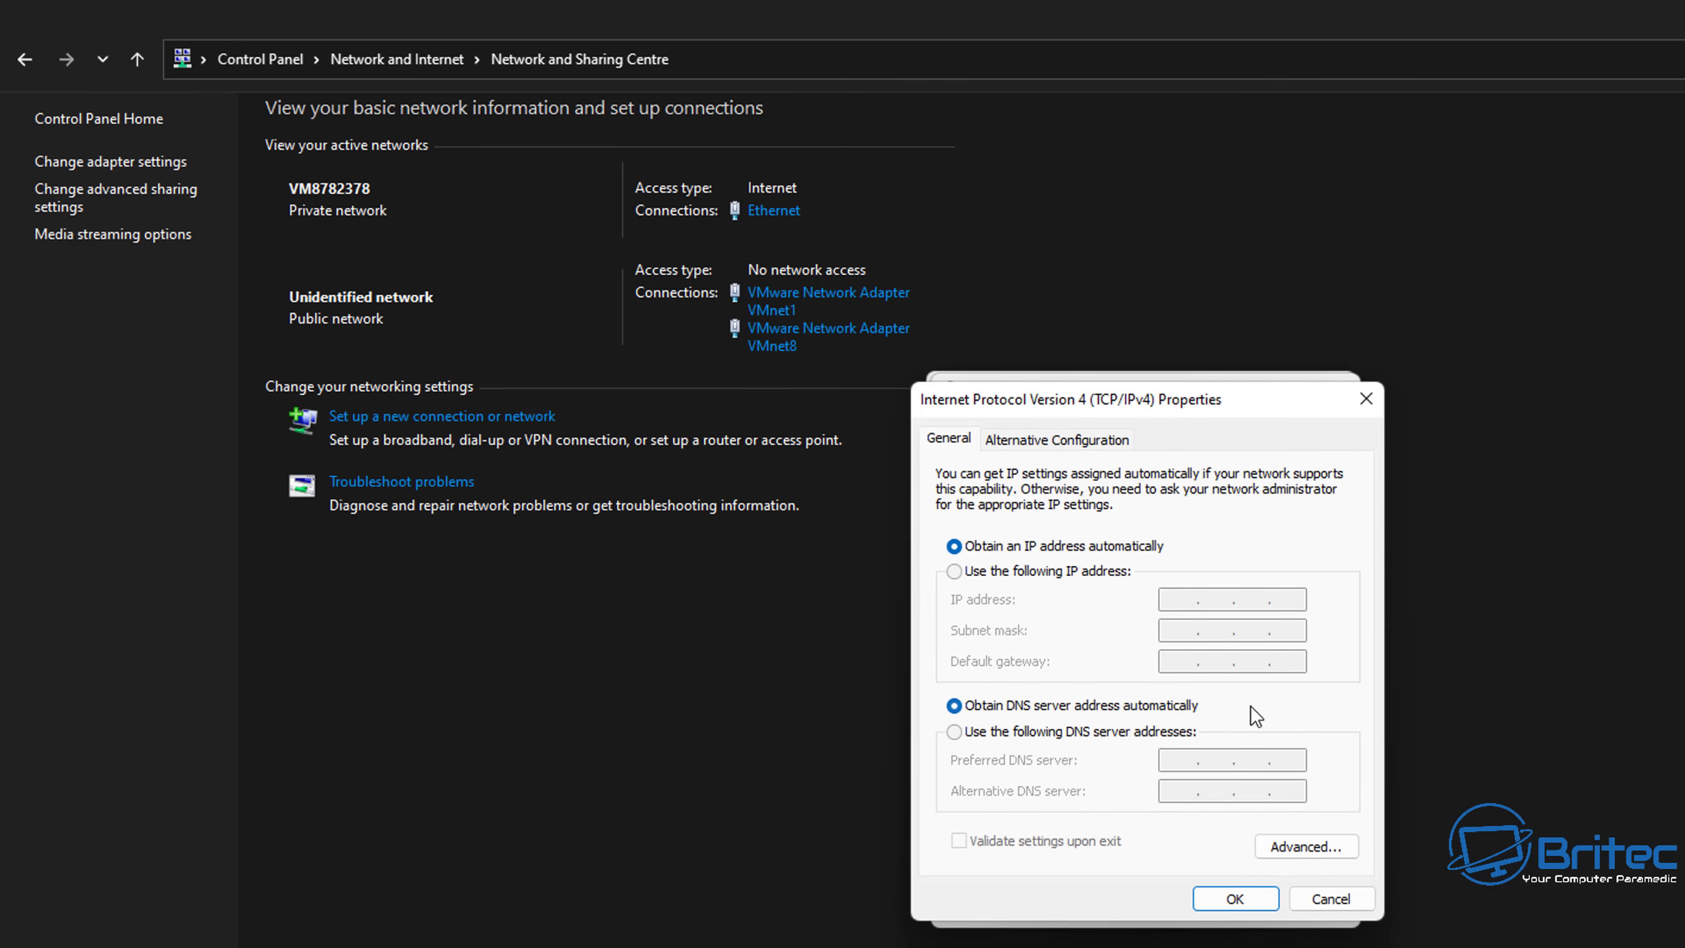
click(1364, 402)
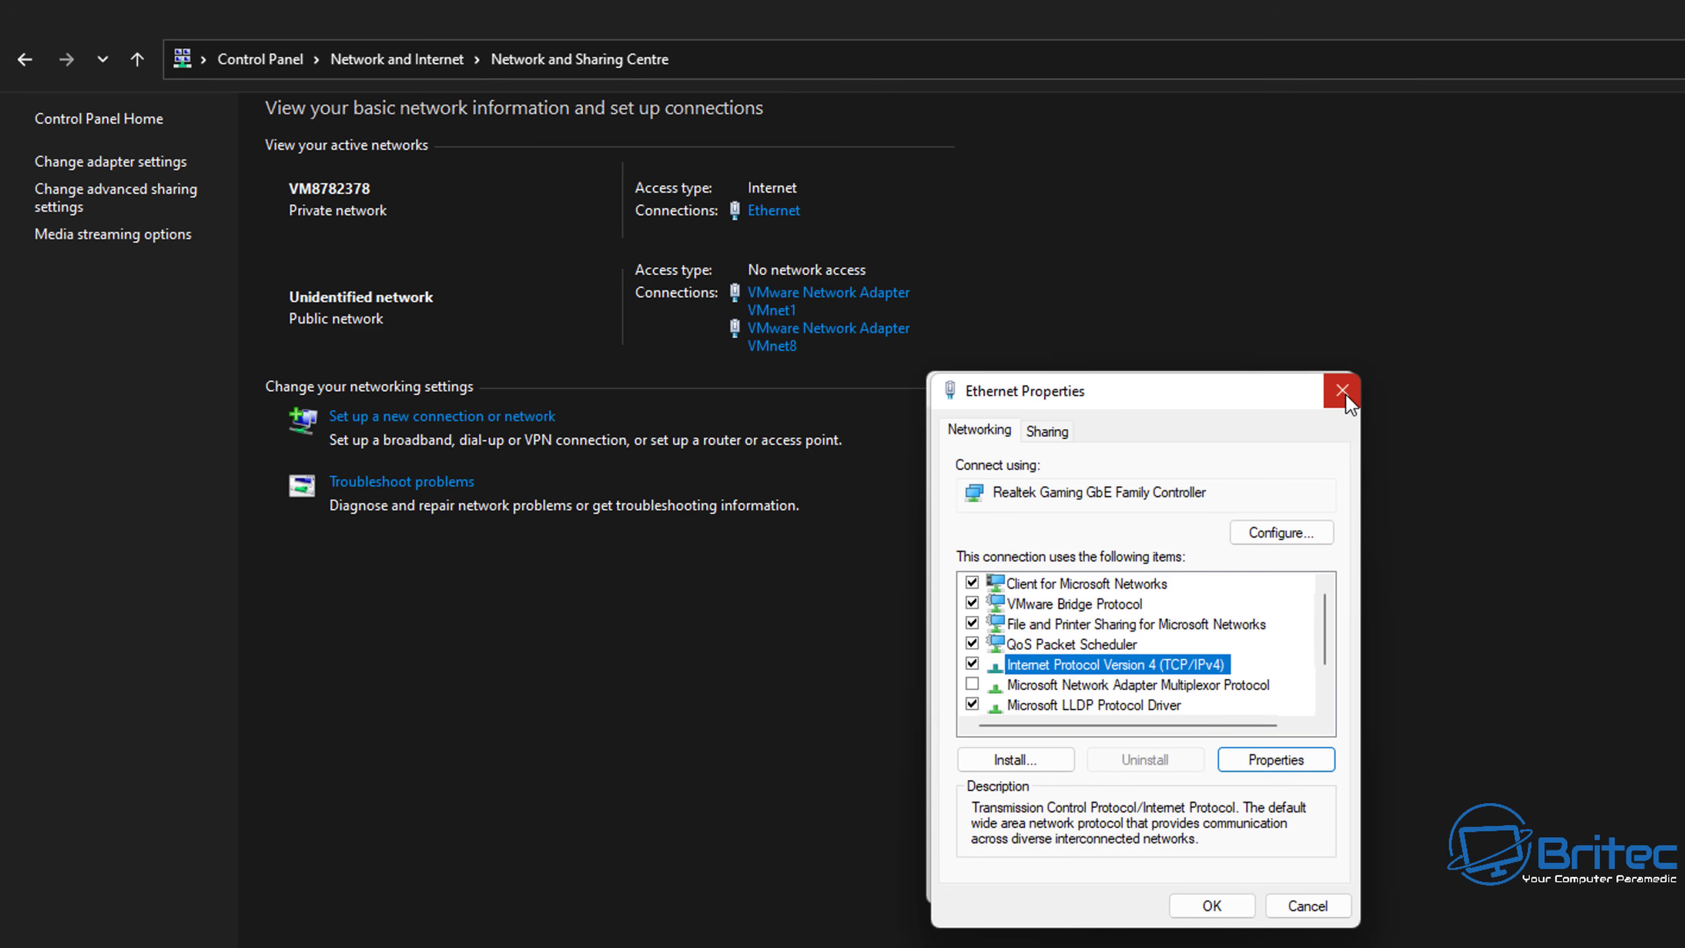
click(1341, 391)
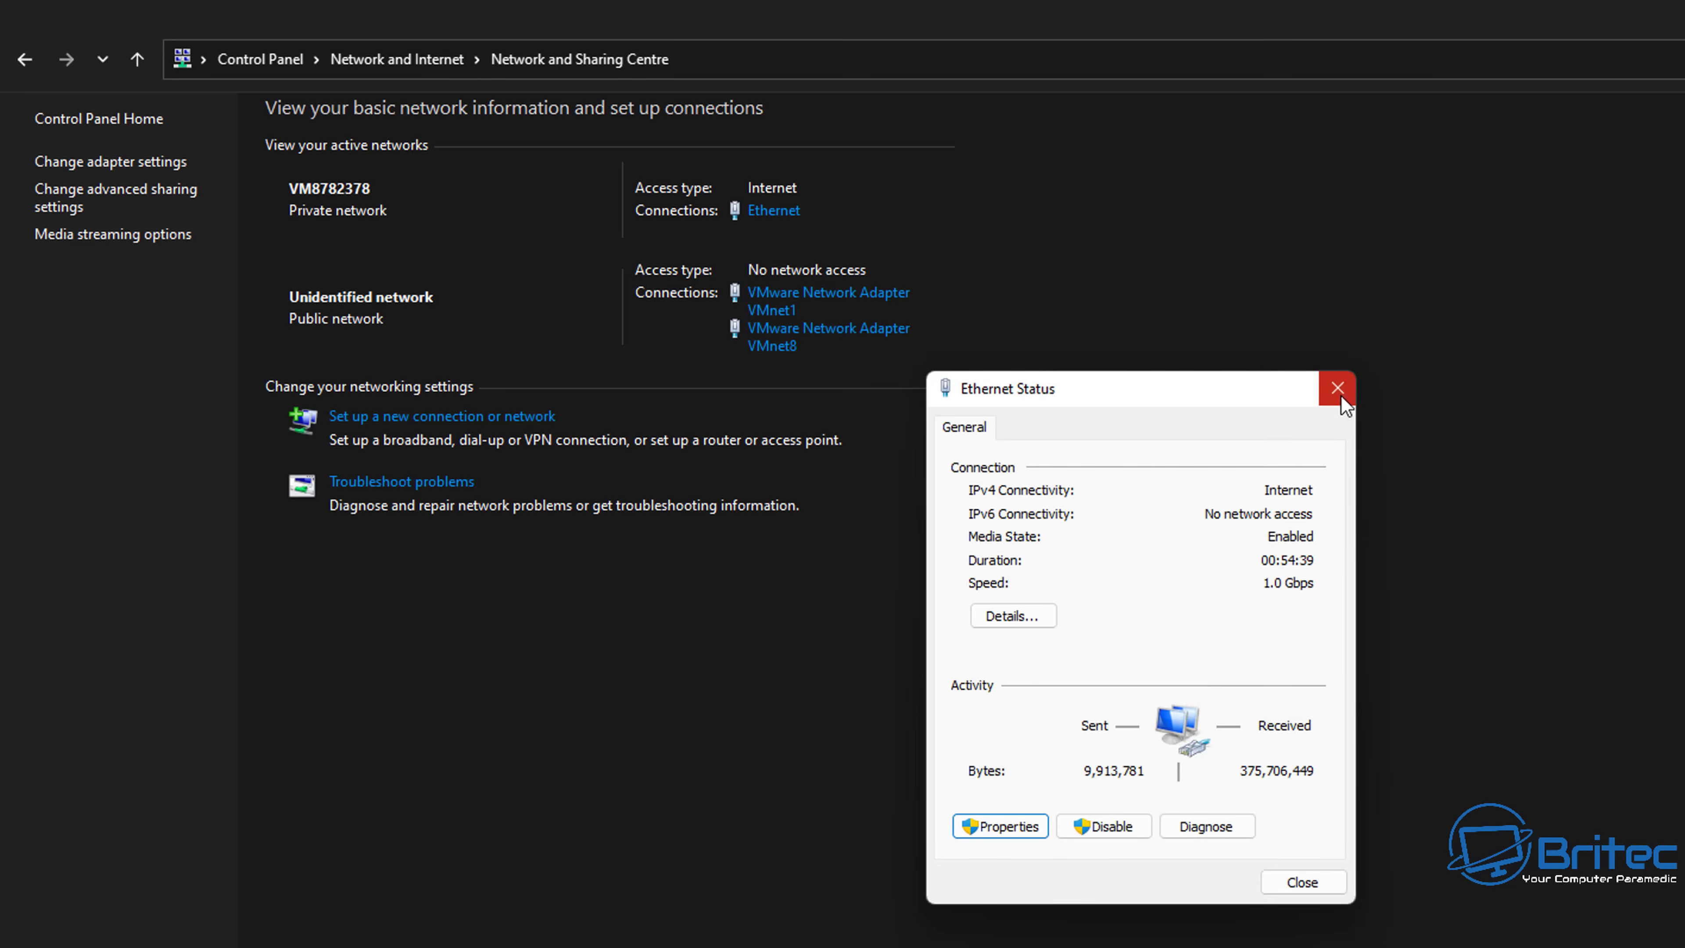
click(1335, 391)
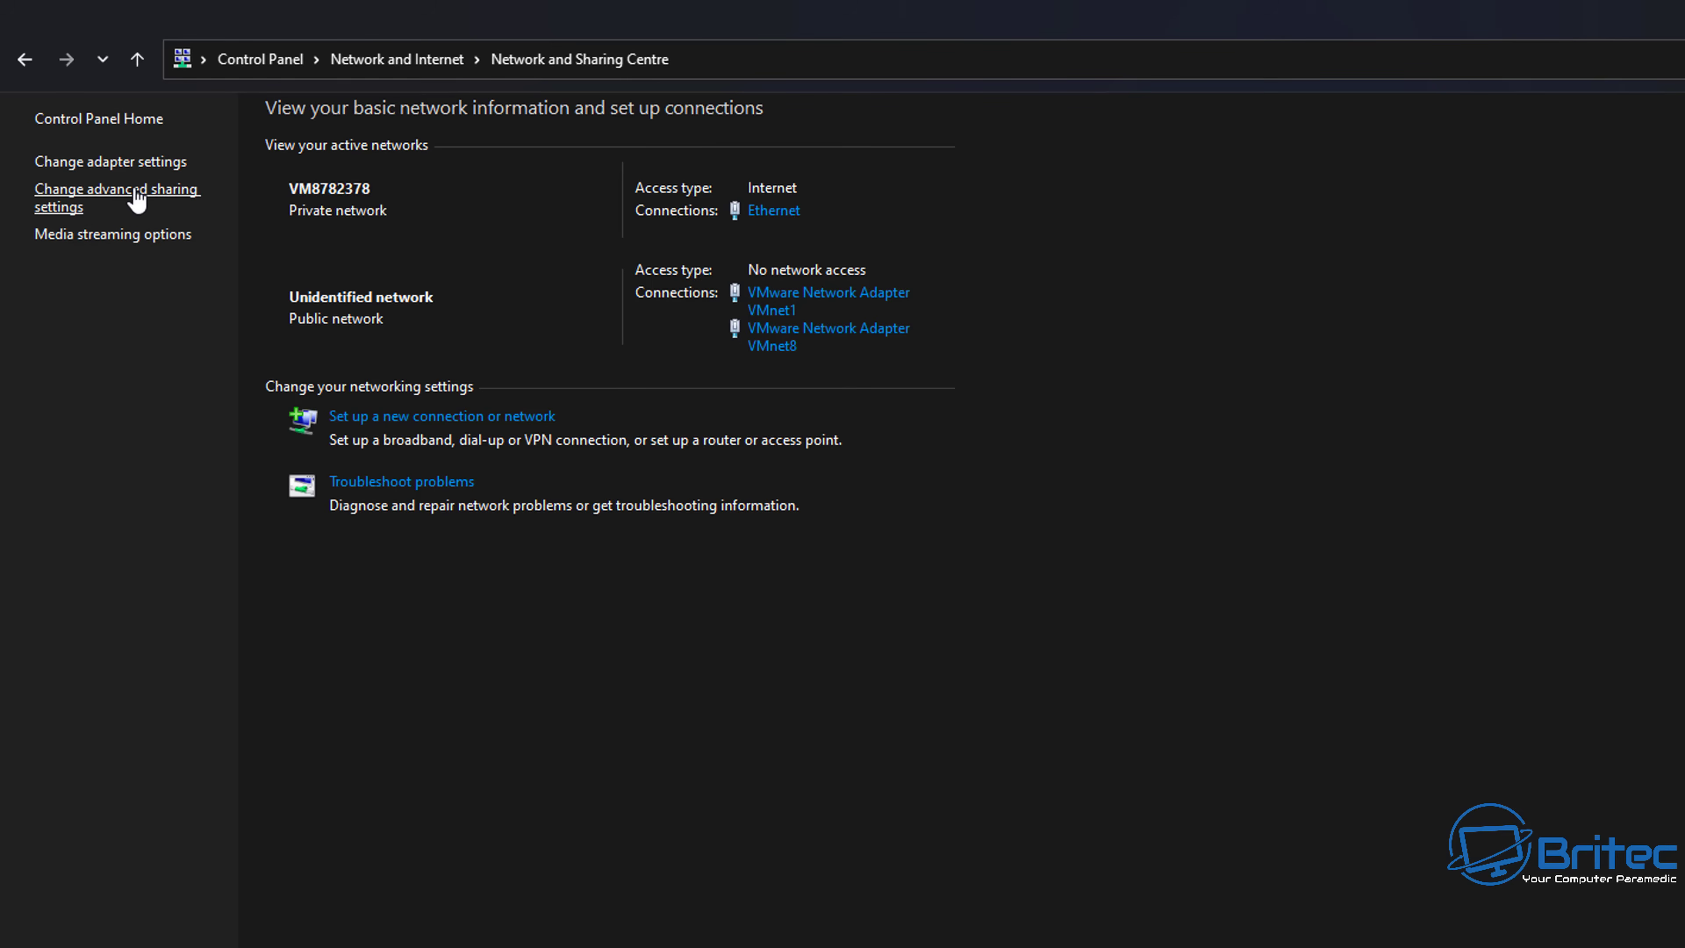
- Open advanced sharing settings and review the Private, Guest or Public and All Networks profiles
click(136, 197)
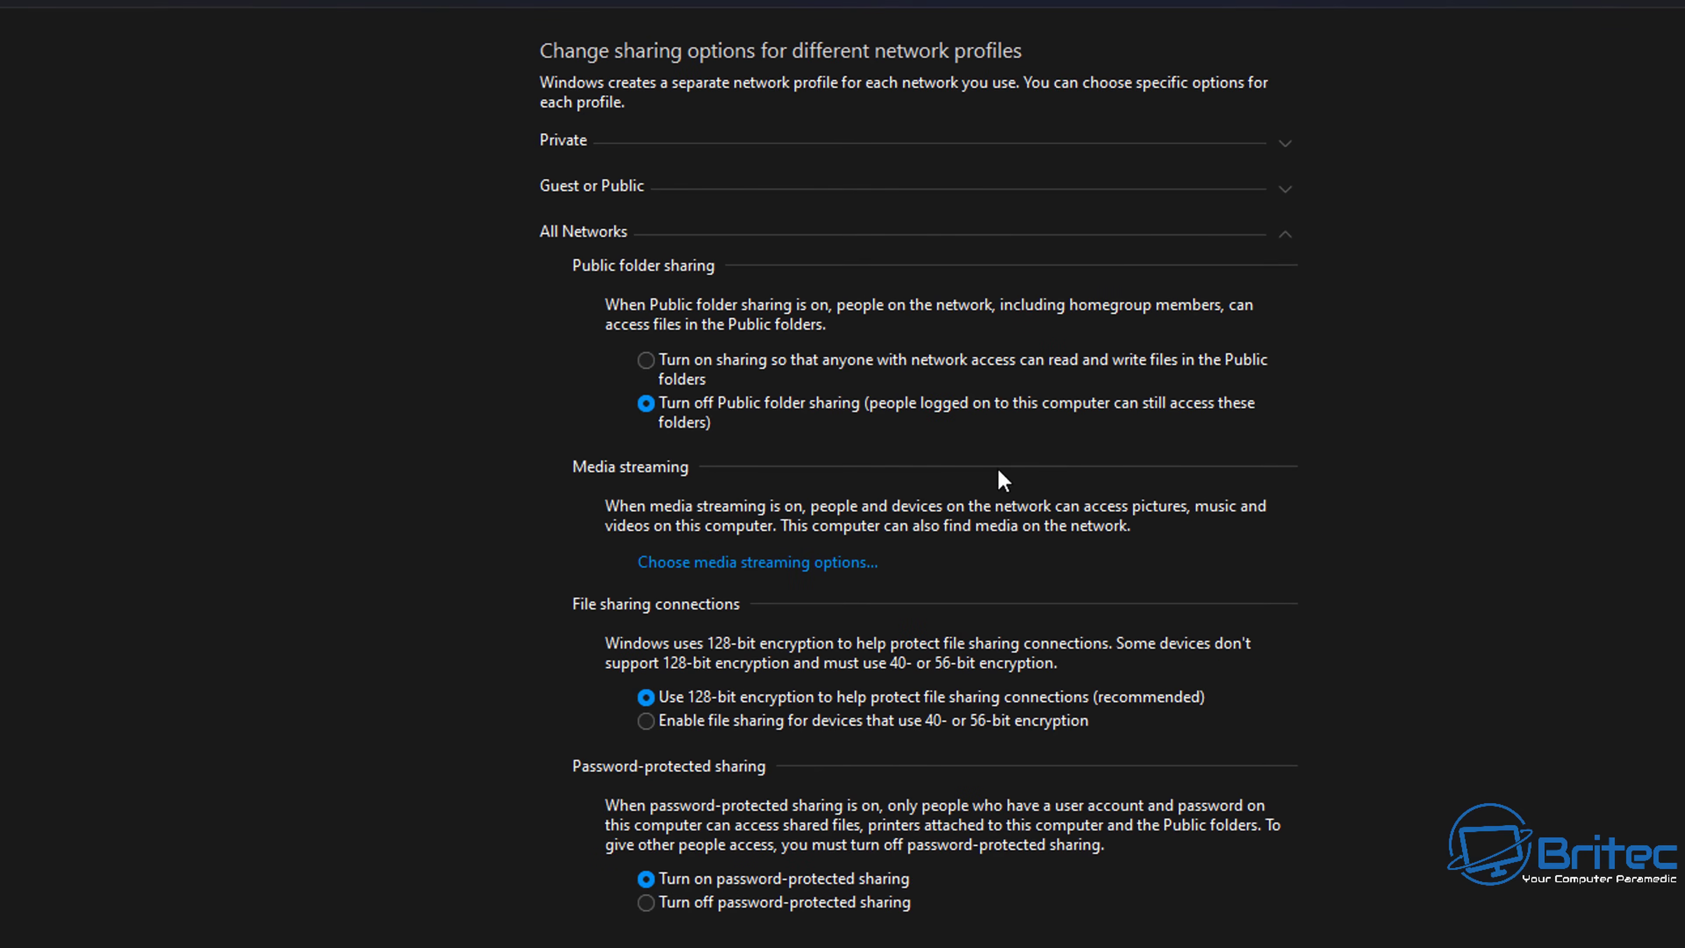
click(896, 140)
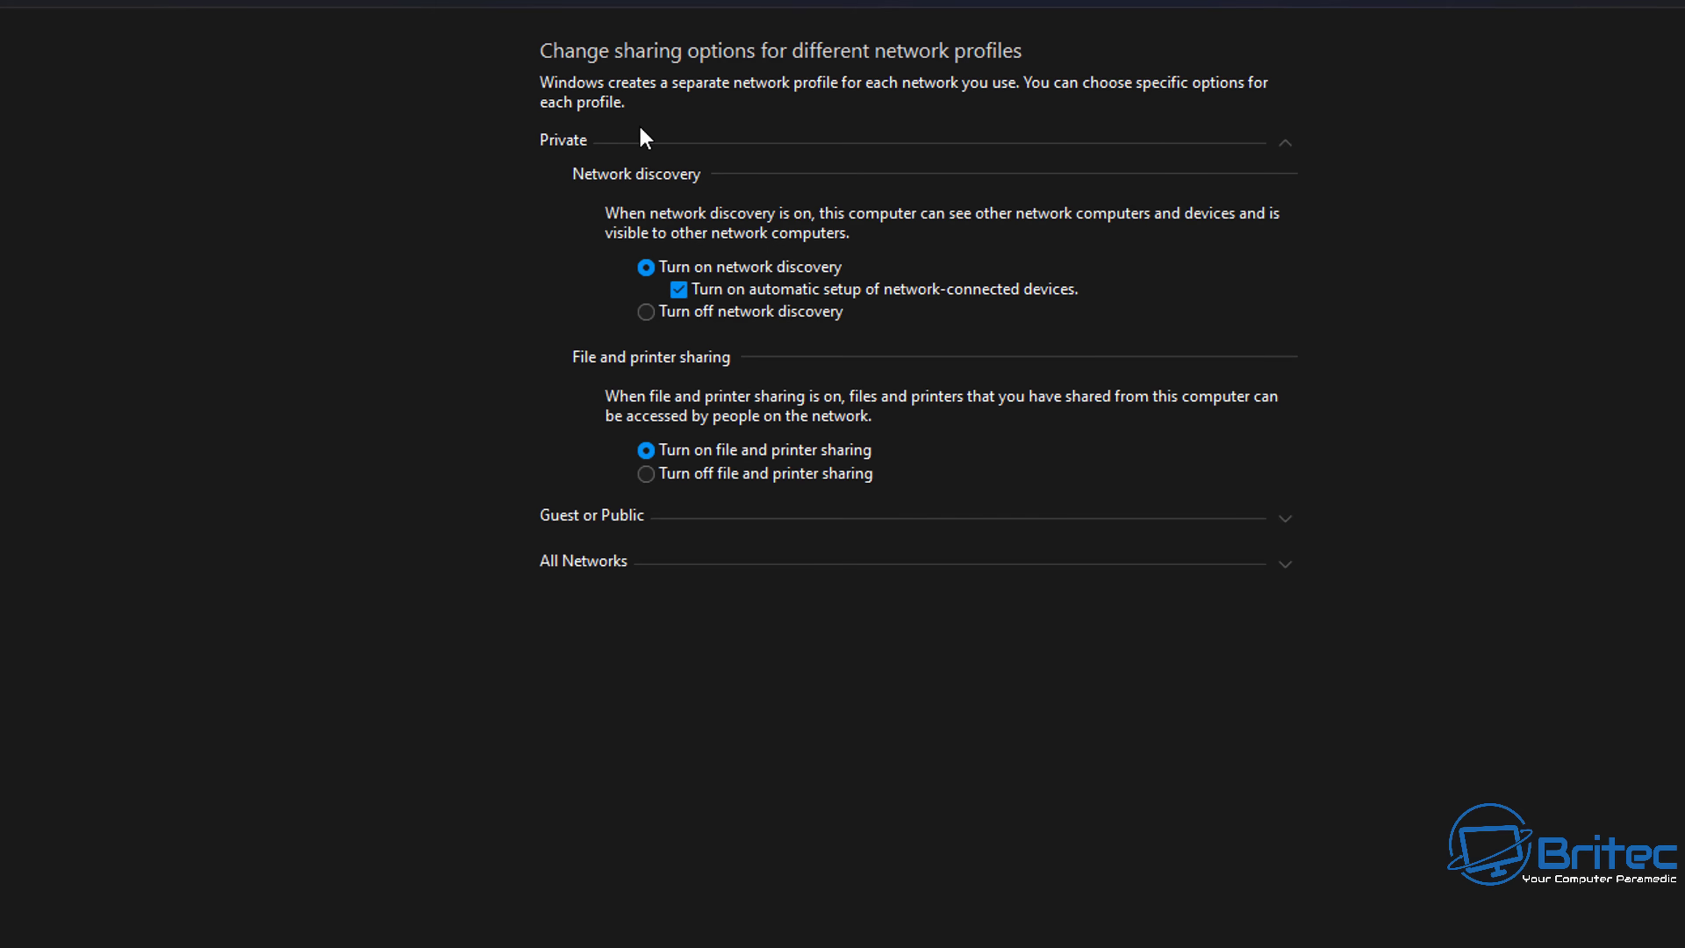
click(581, 136)
click(584, 136)
click(602, 564)
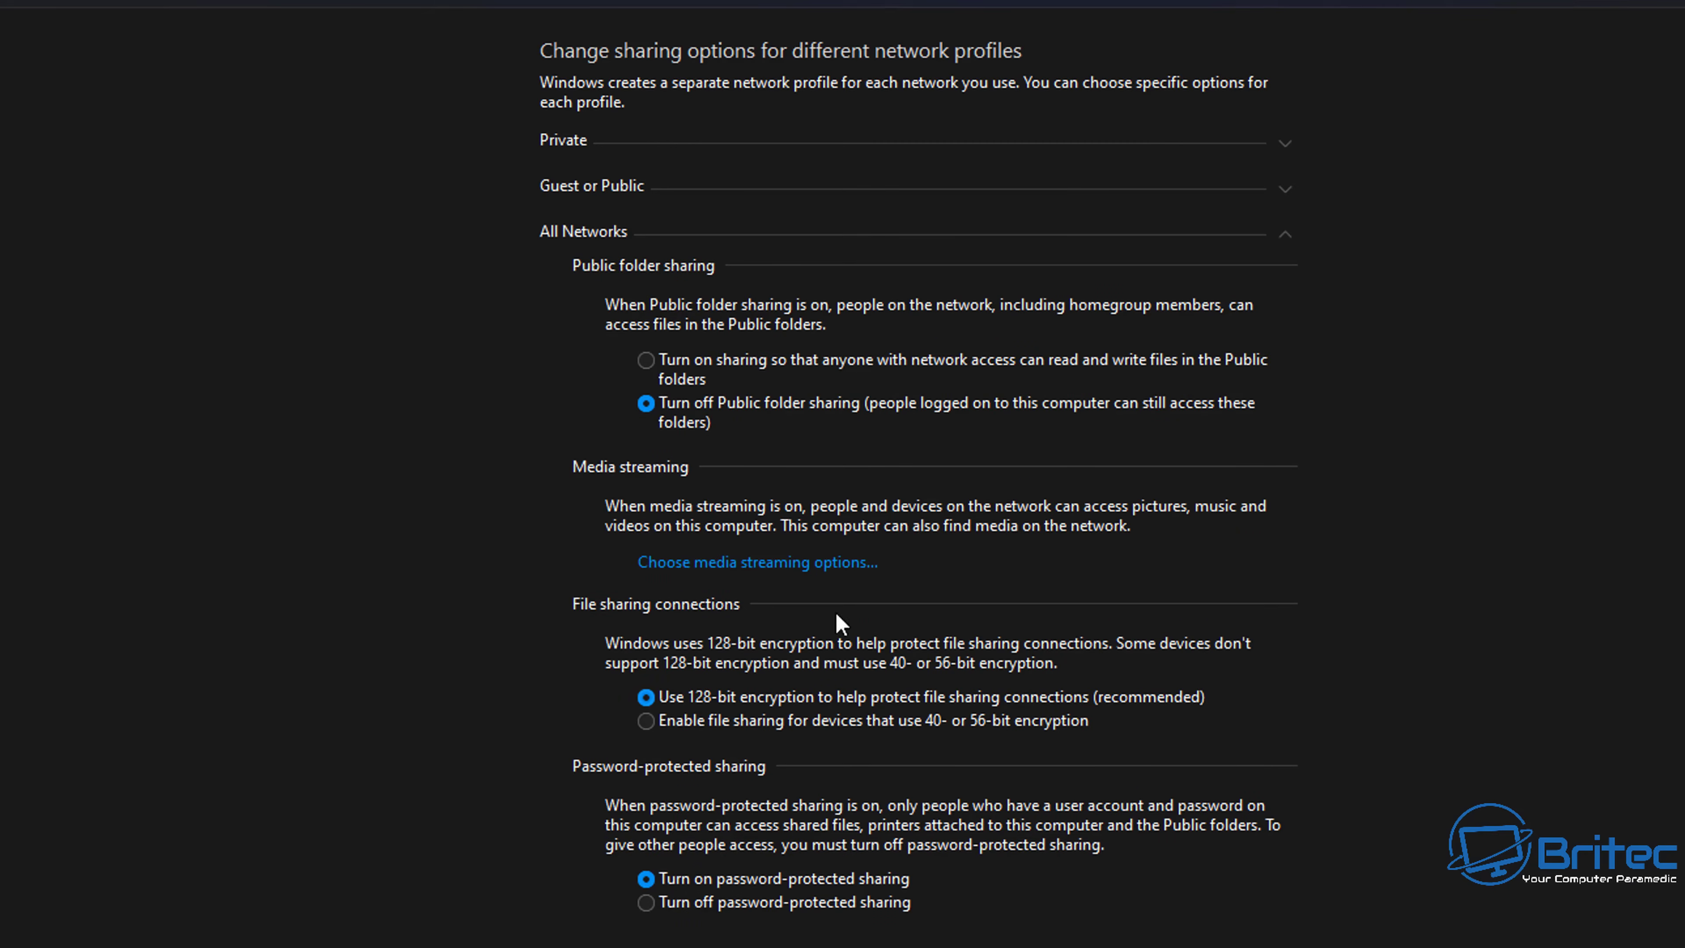
click(769, 235)
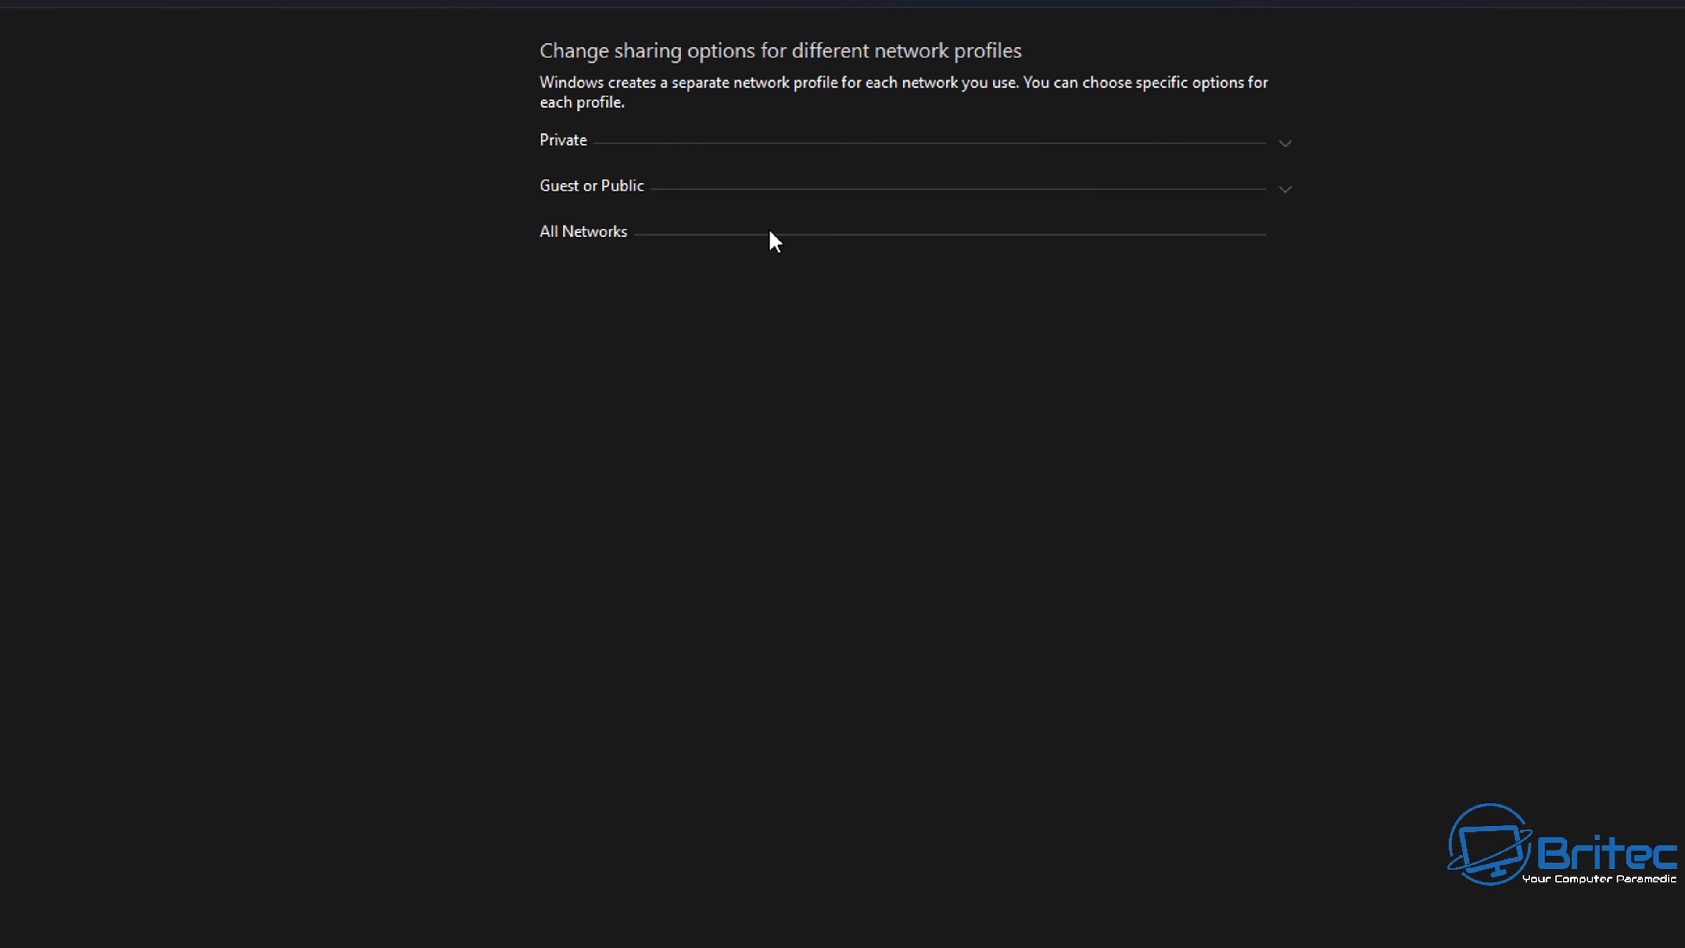
click(655, 191)
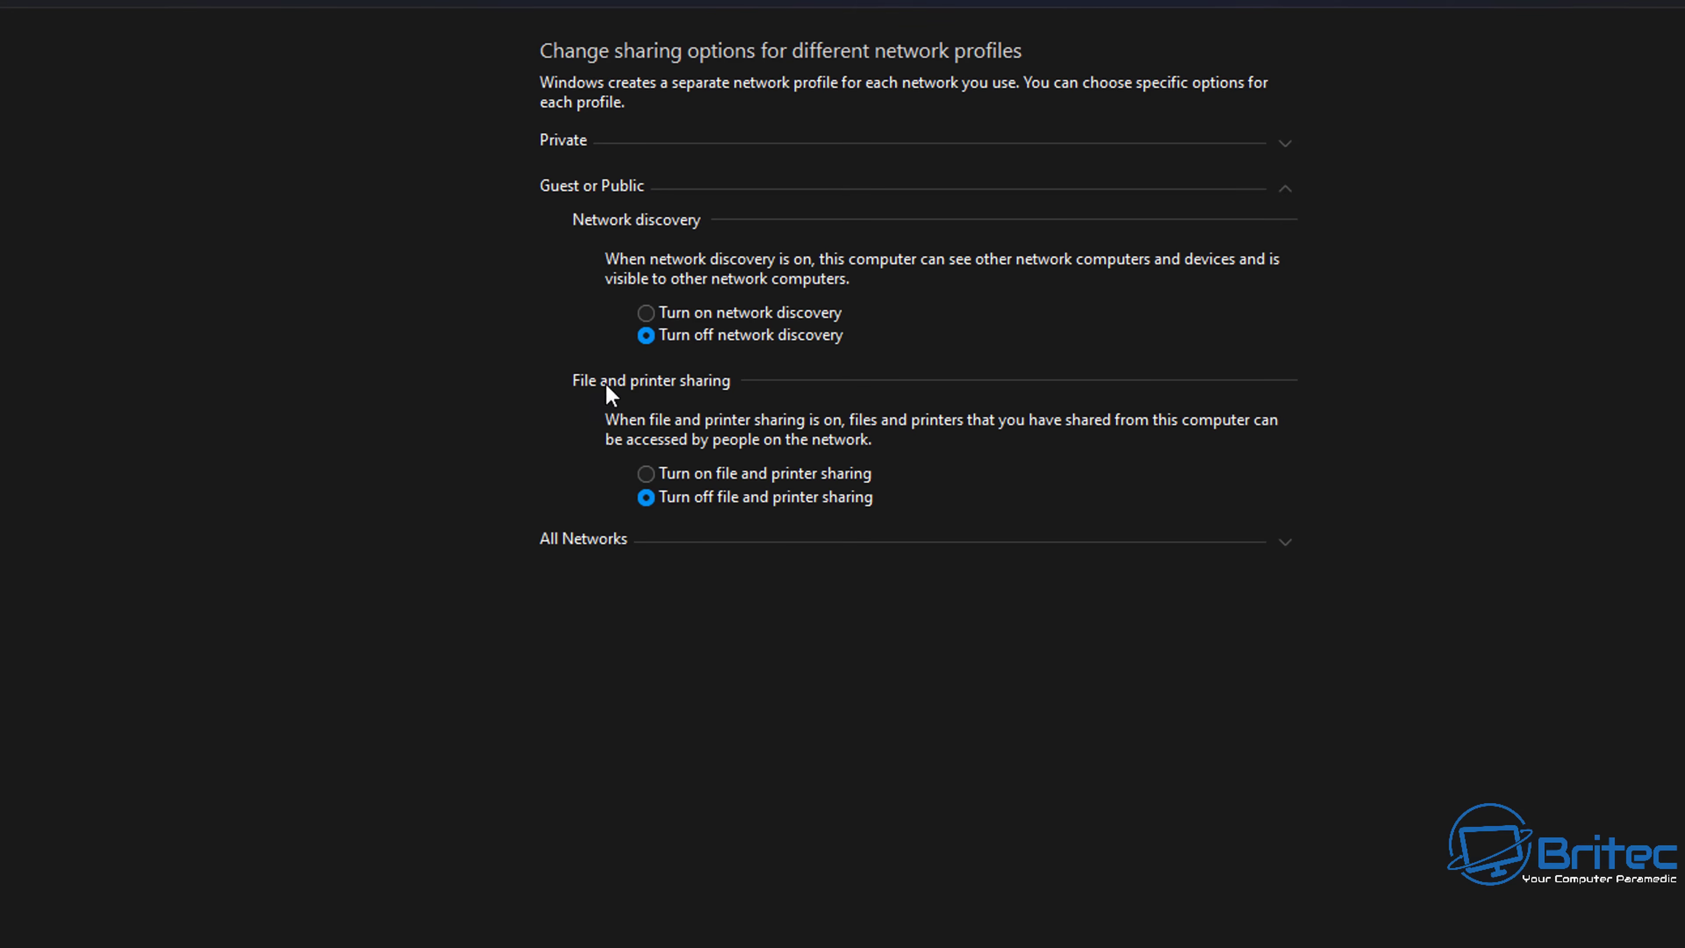
click(587, 175)
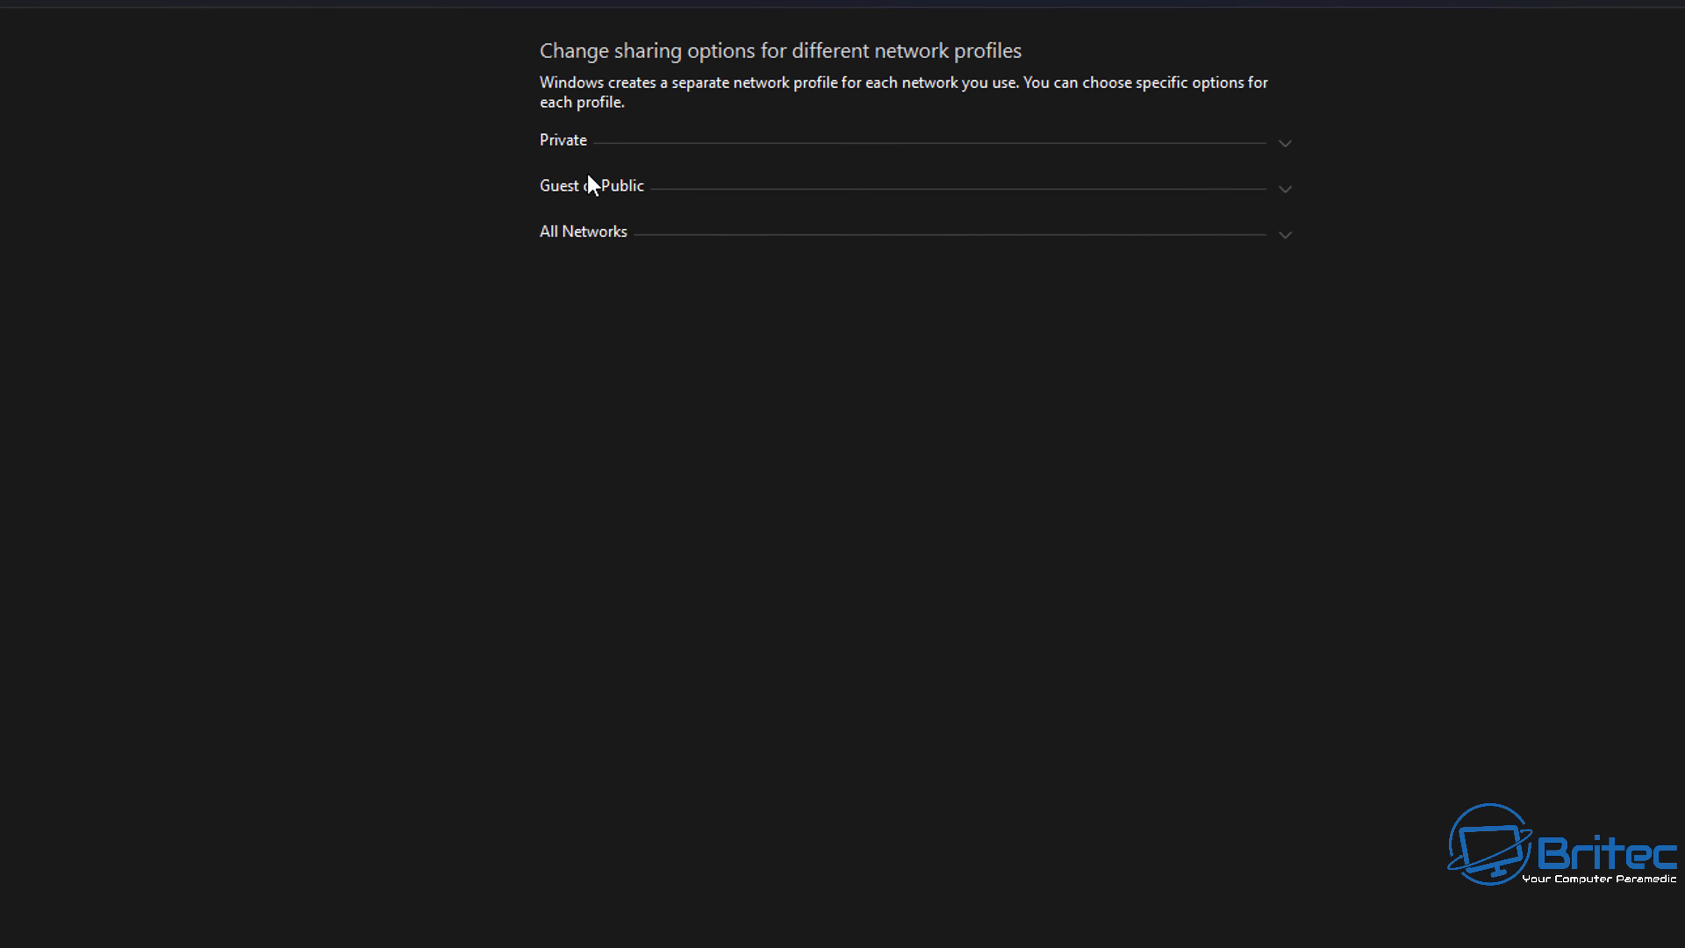
click(632, 187)
click(590, 194)
- Under All Networks, turn off password-protected sharing
click(584, 139)
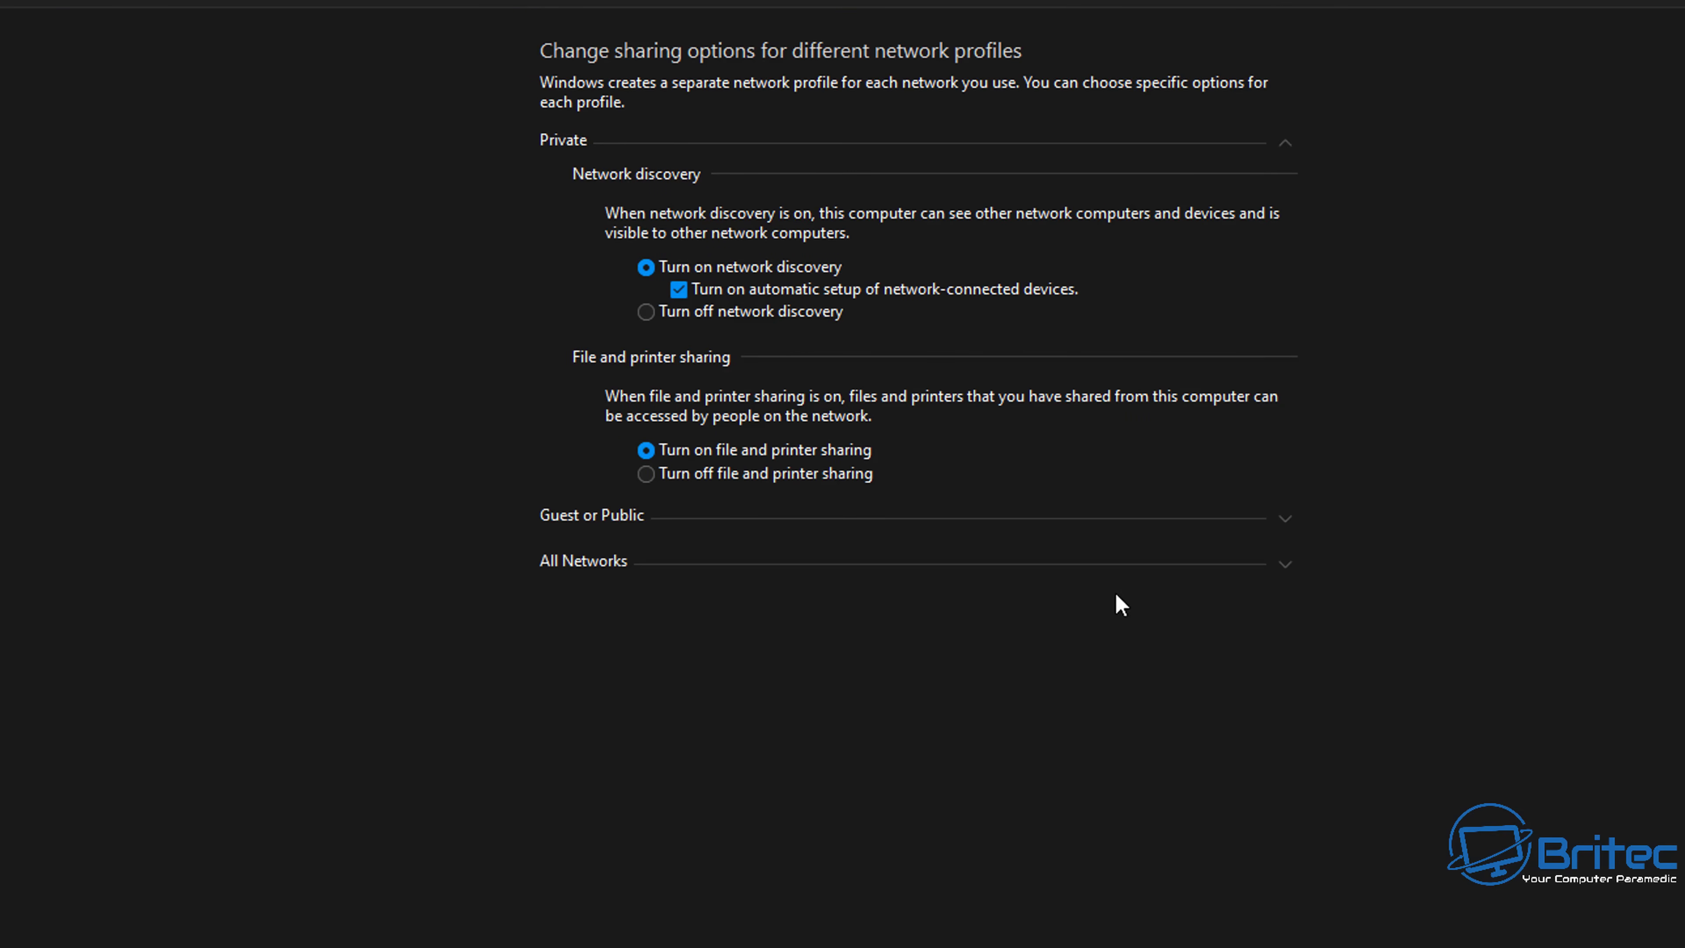
click(1260, 571)
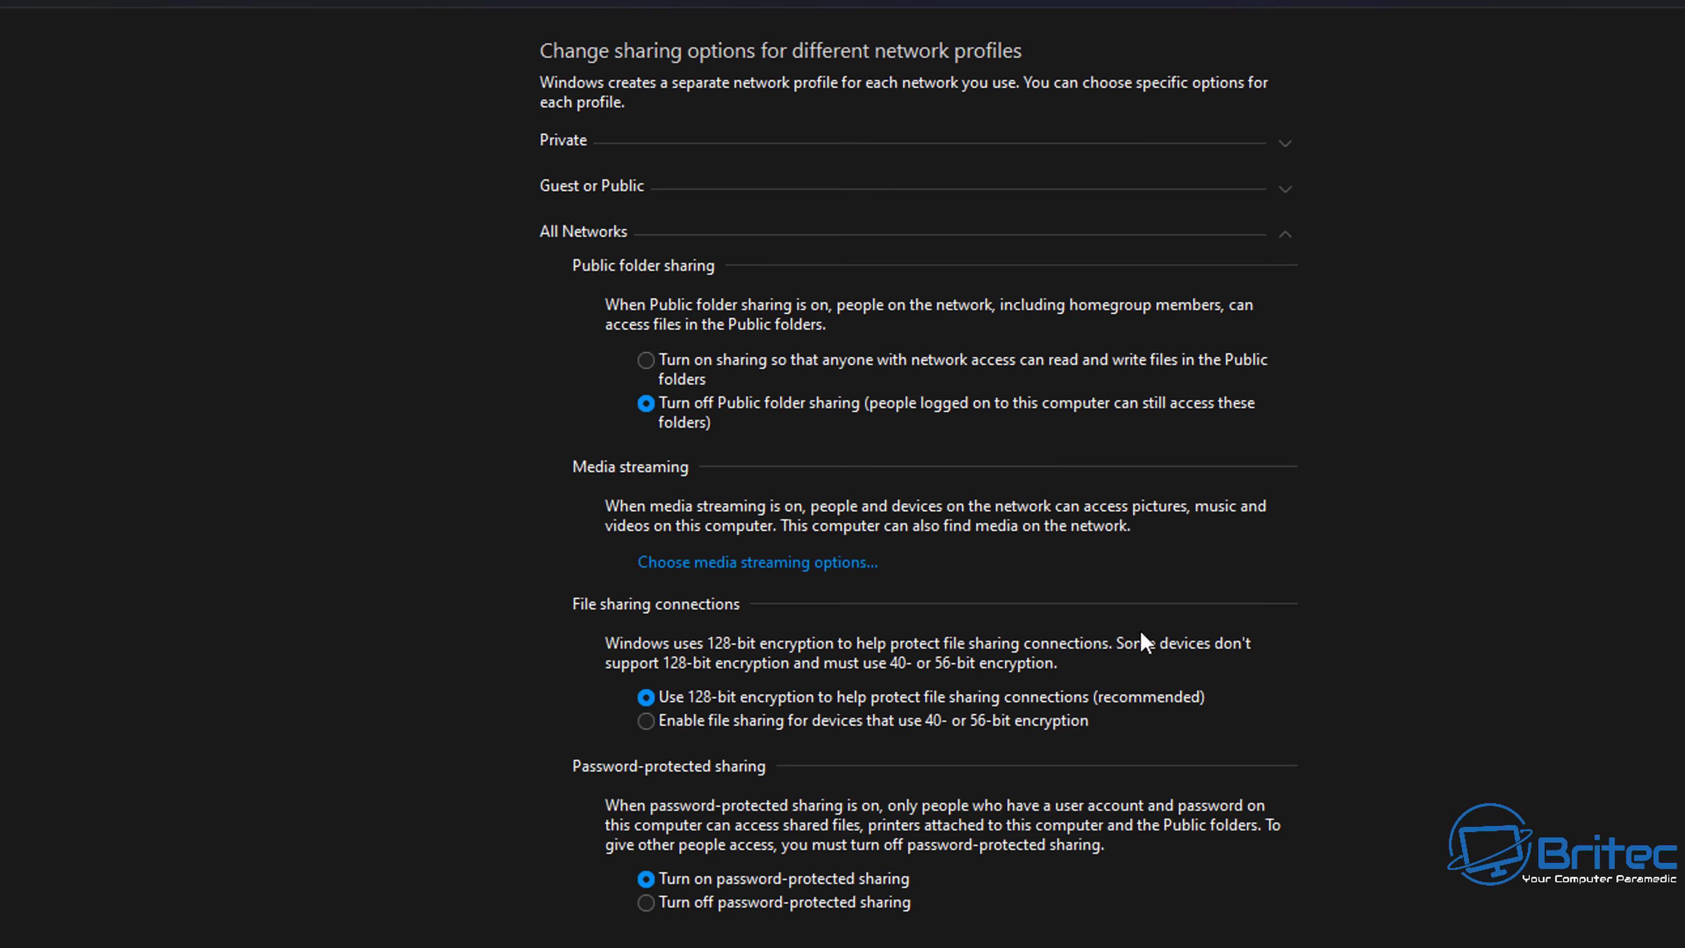
click(647, 904)
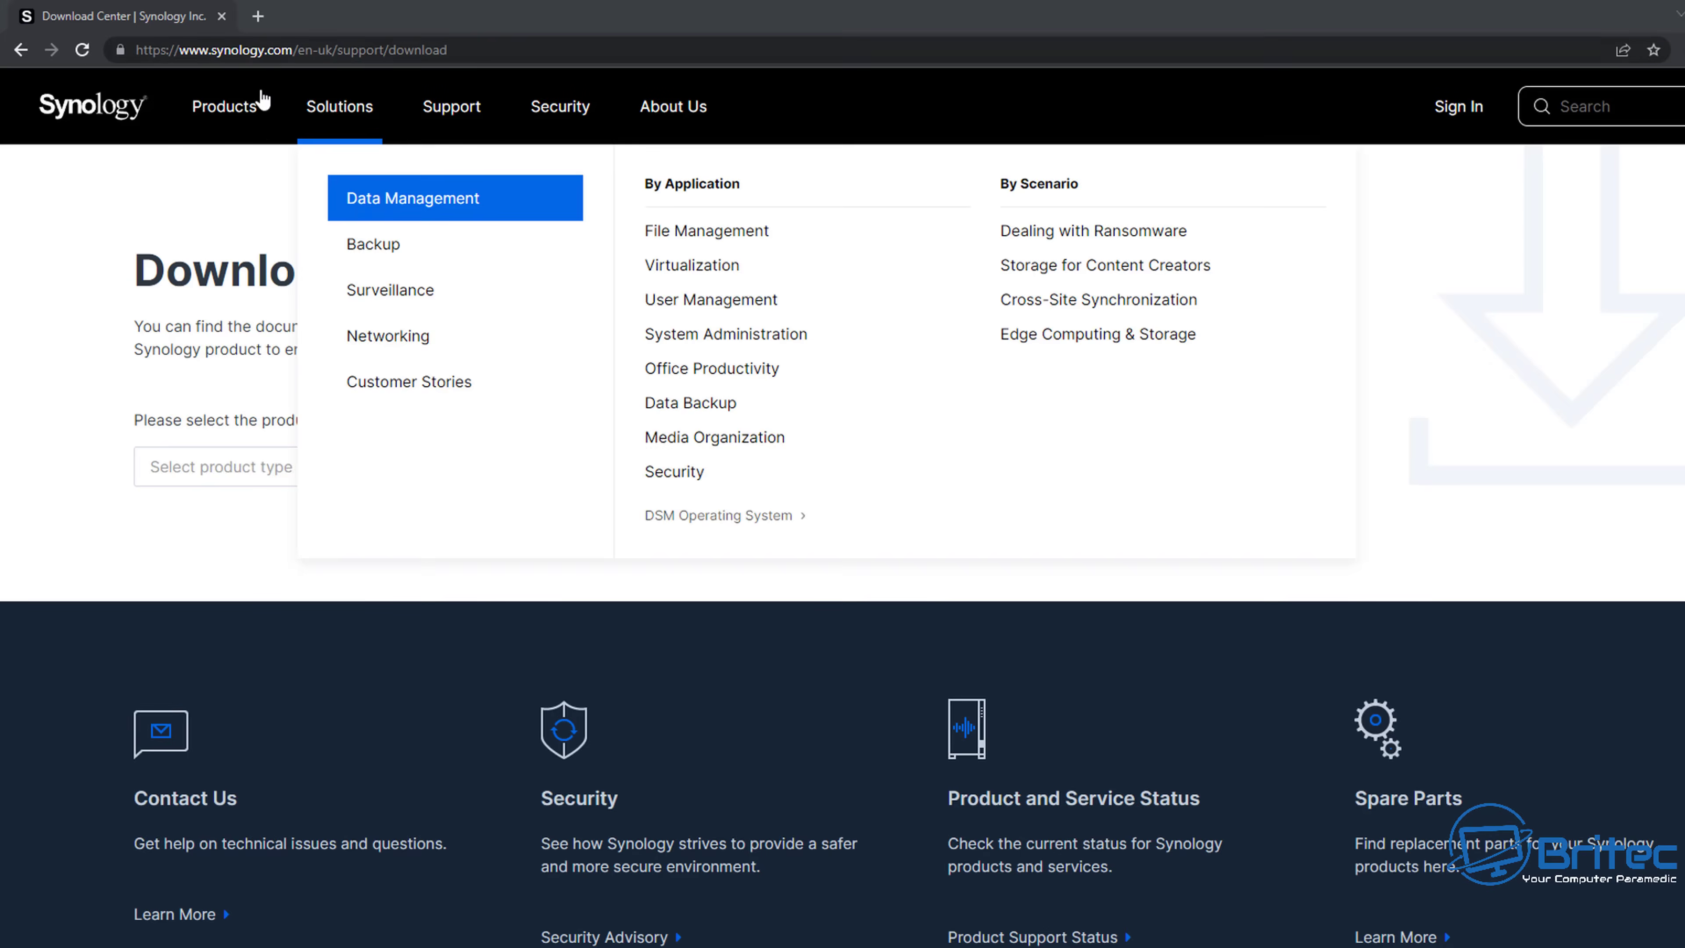
- In the Download Center, select product type NAS and model DS1520+
click(287, 475)
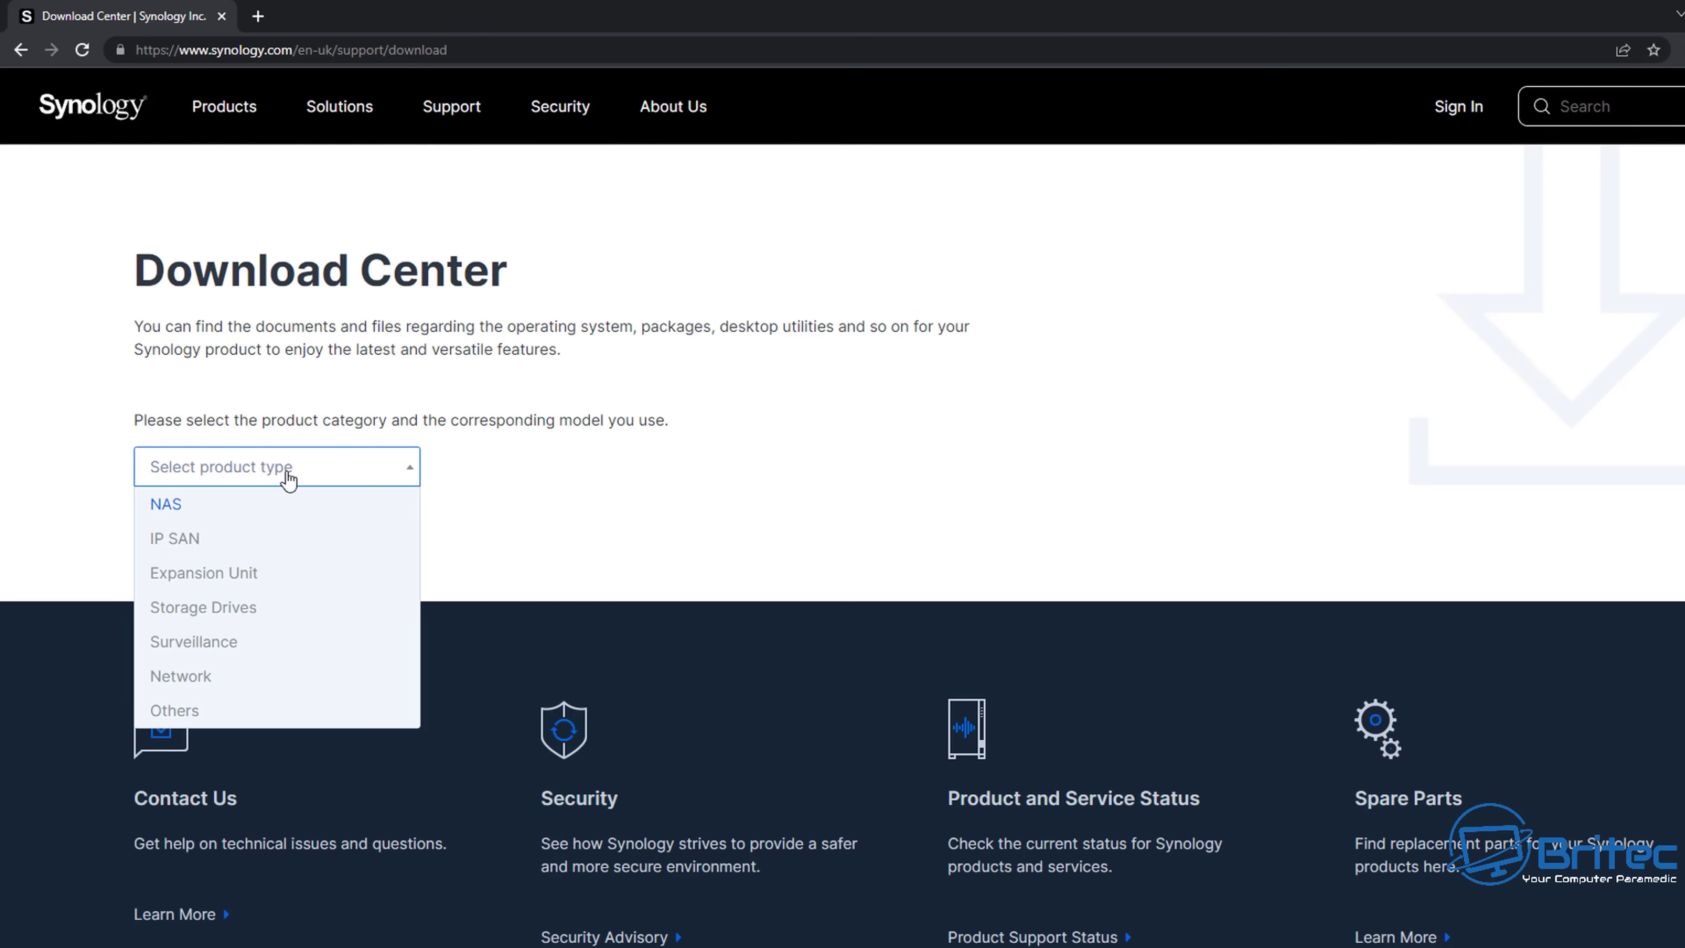
click(178, 504)
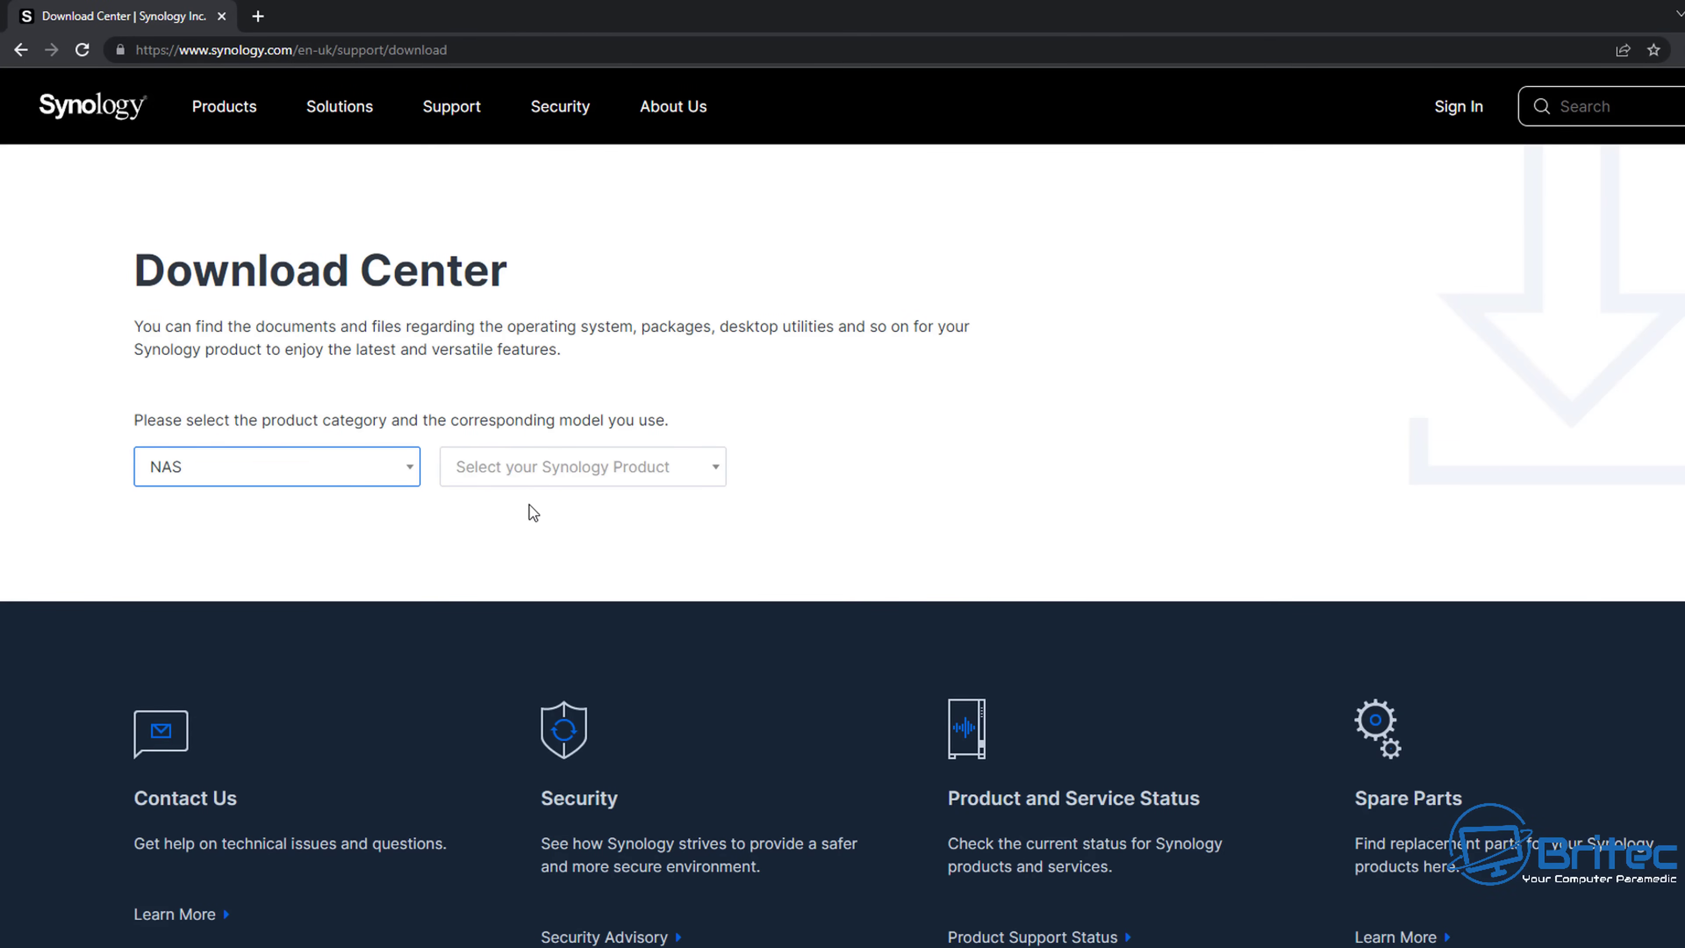
click(597, 473)
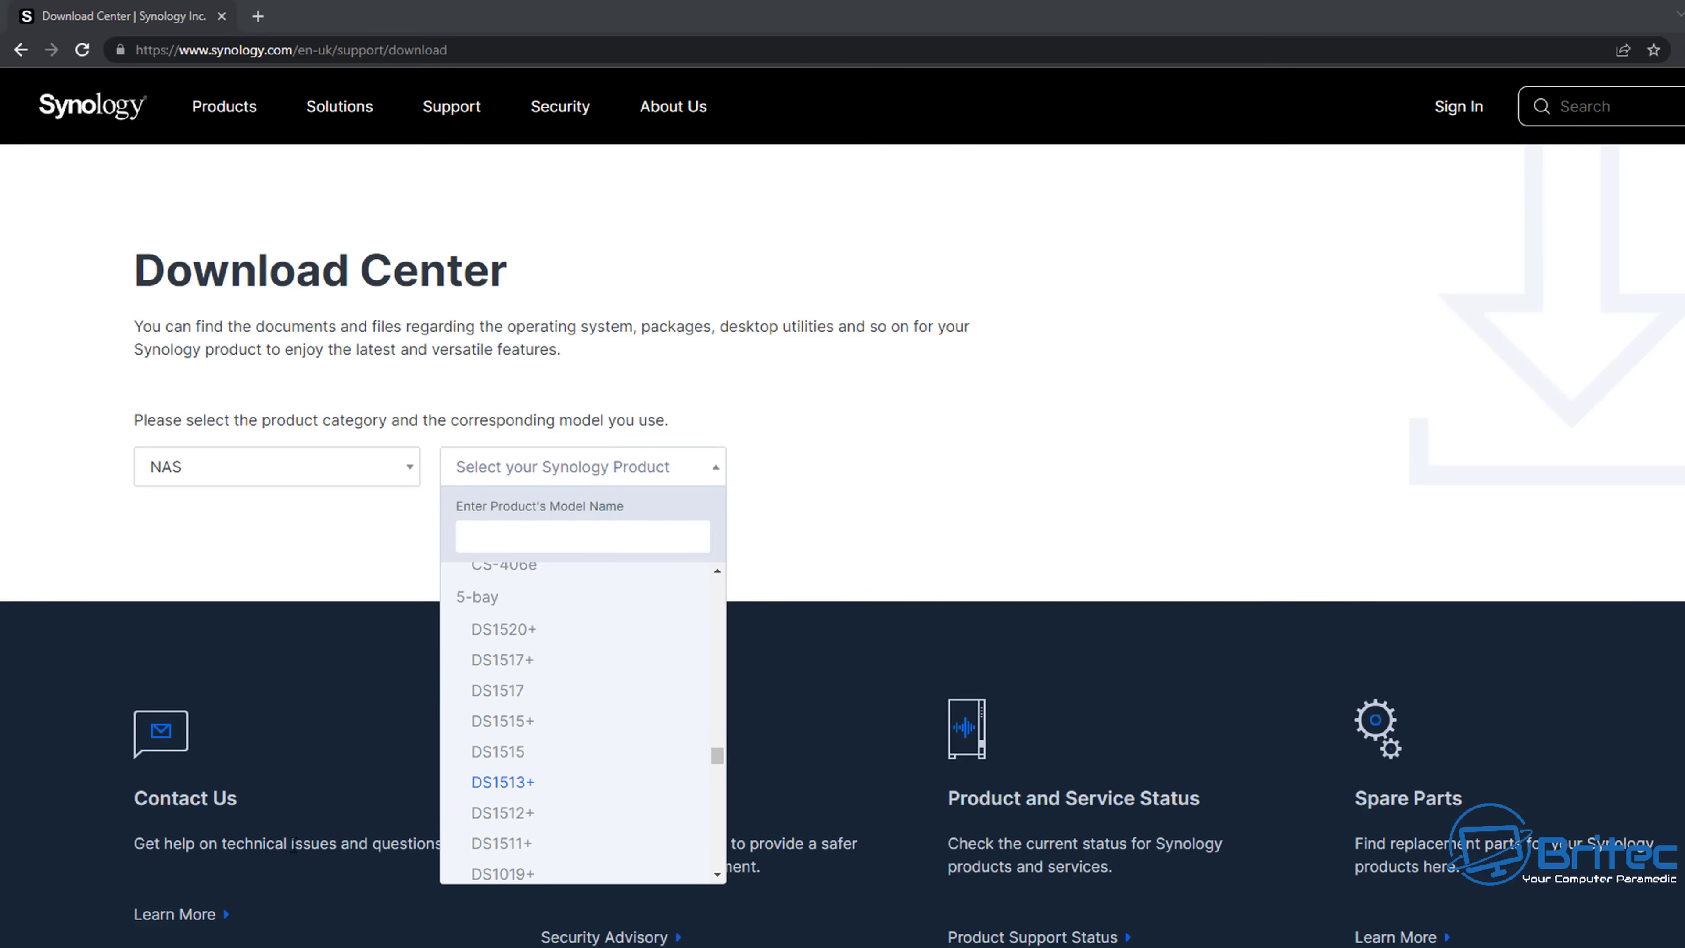
click(497, 631)
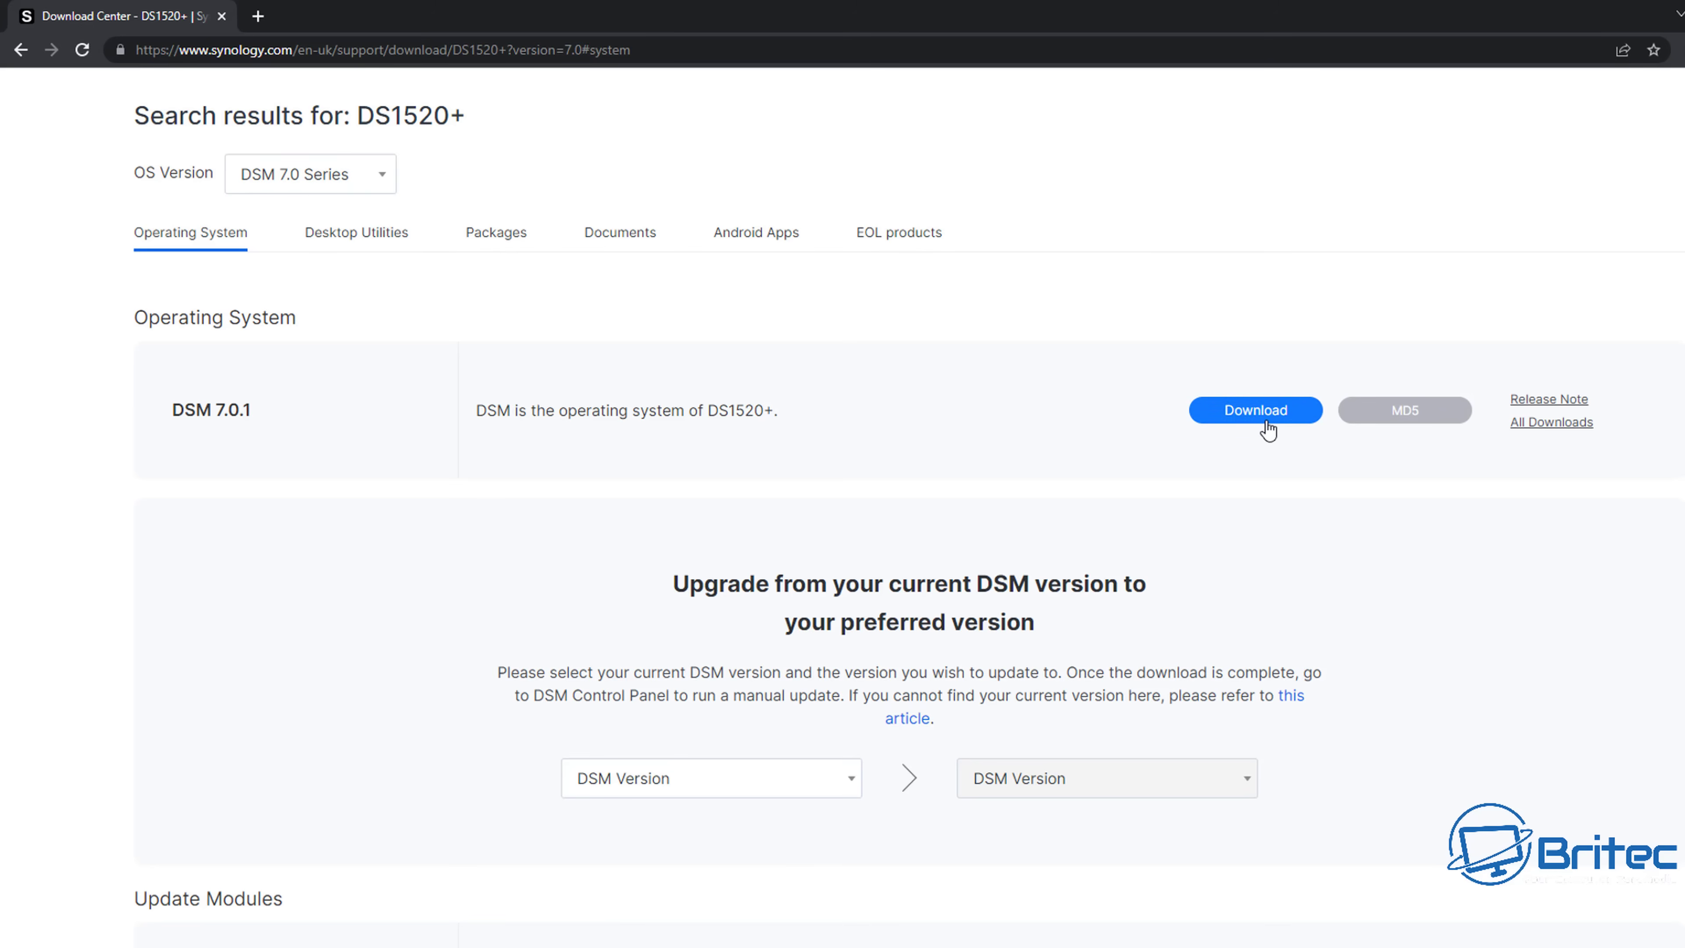
- Under Desktop Utilities, download the Windows (exe) installer of Synology Assistant
scroll(1062, 568, down, 2)
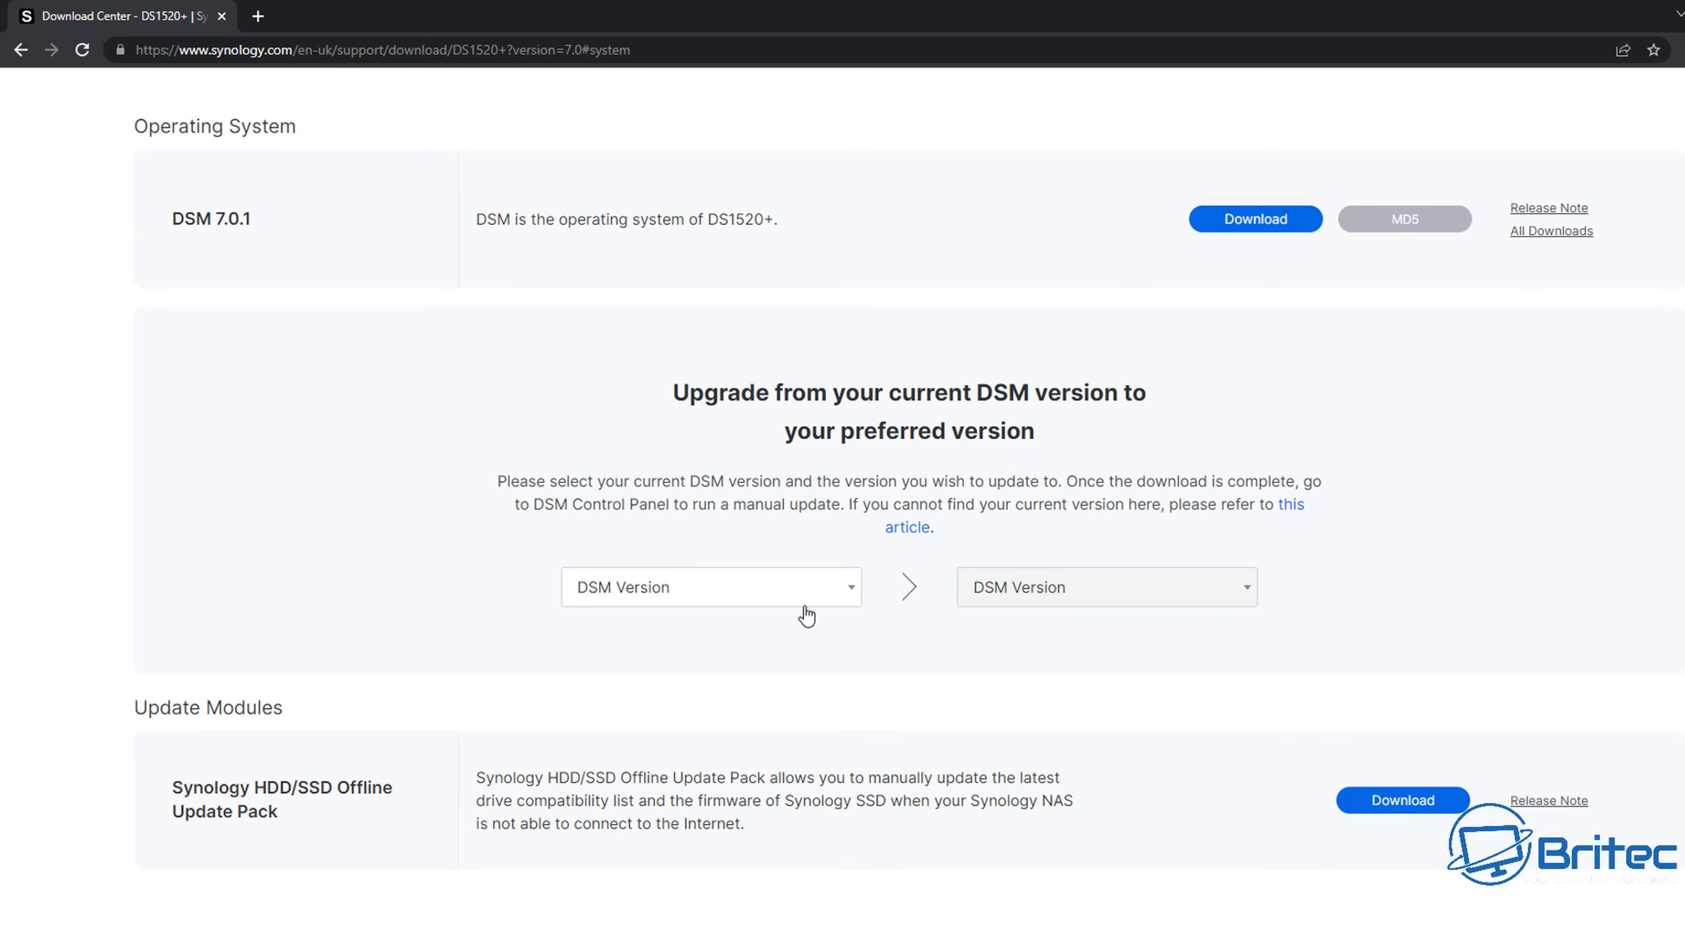
scroll(644, 648, down, 5)
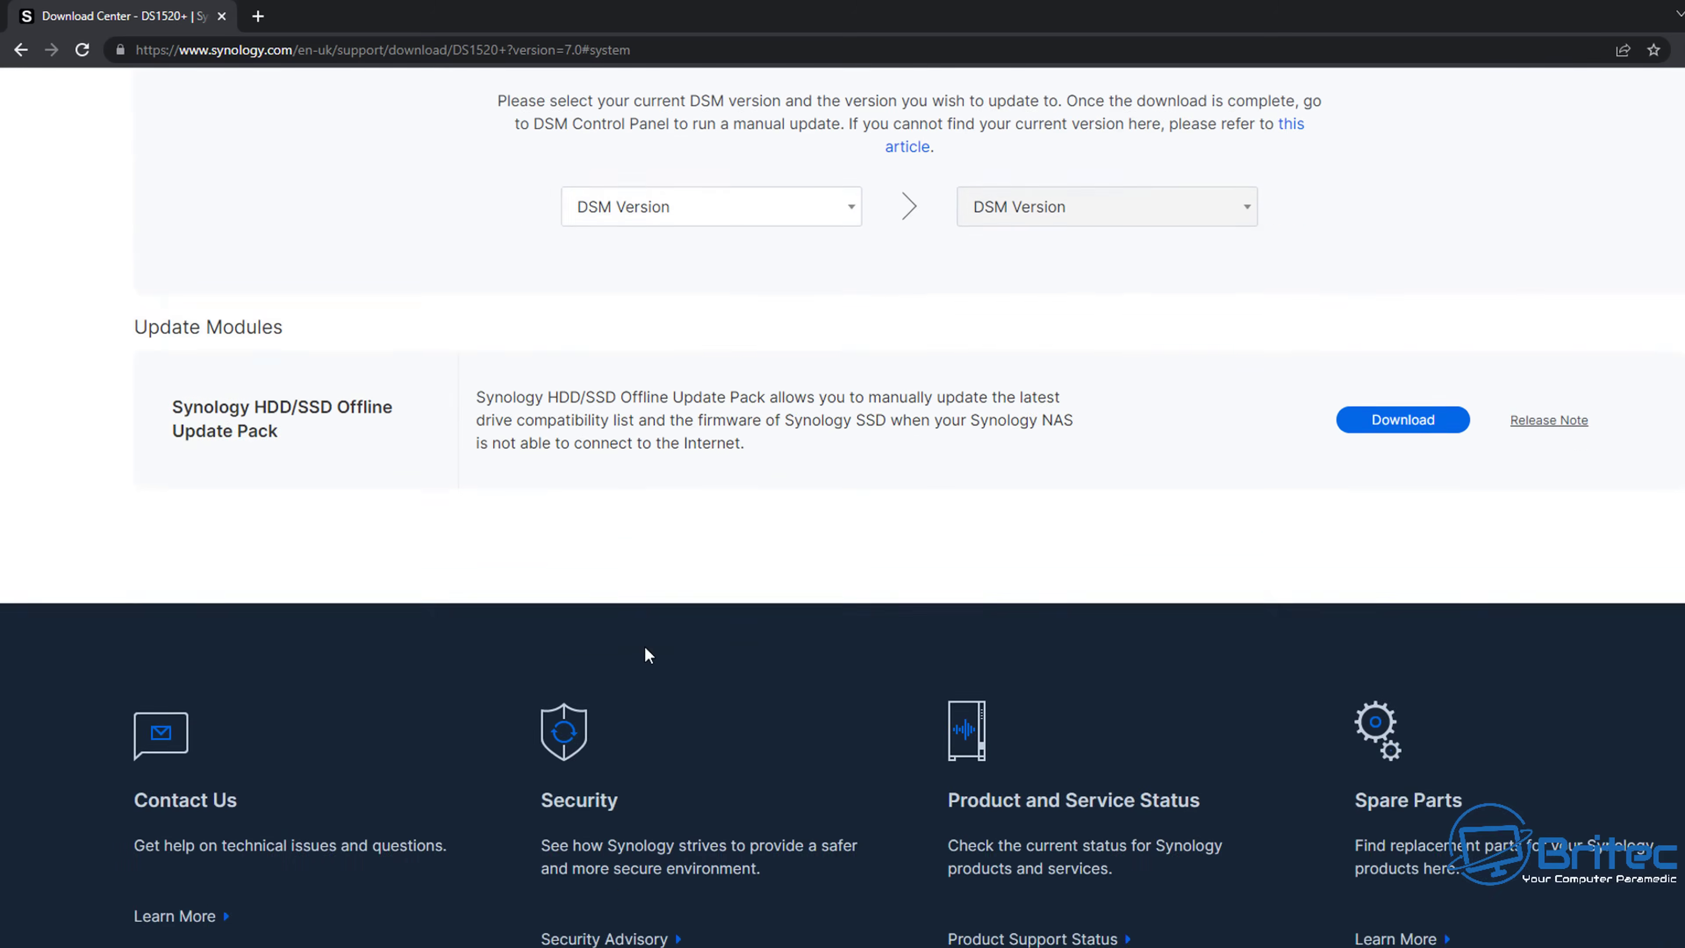
scroll(647, 637, up, 12)
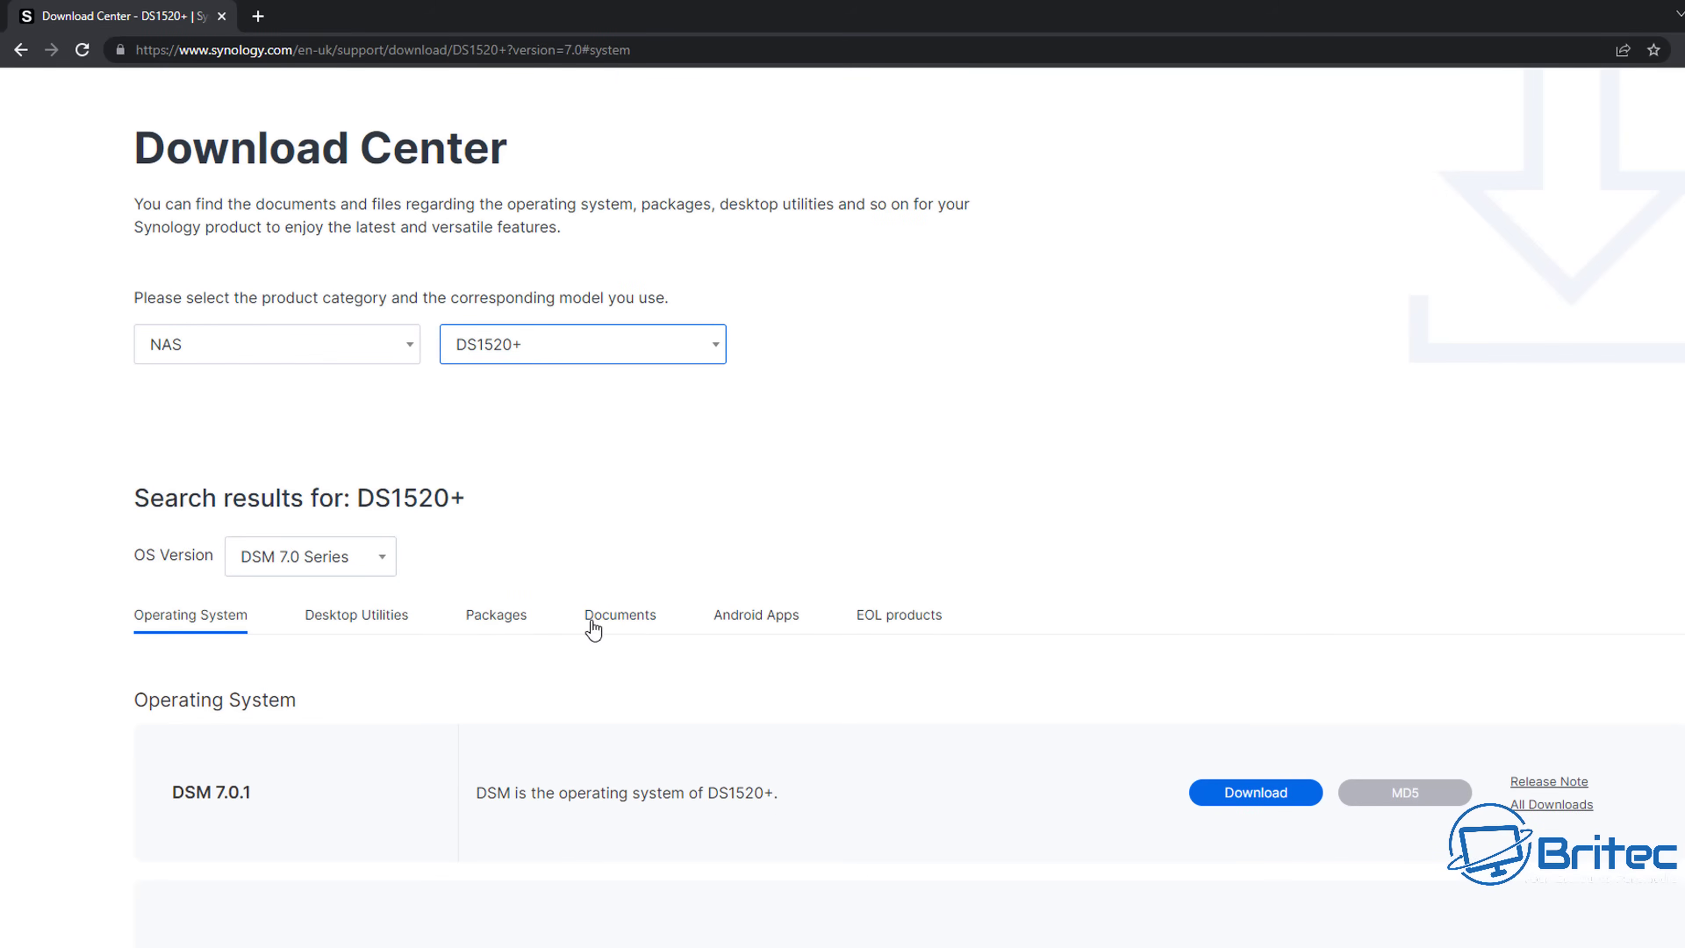
click(374, 619)
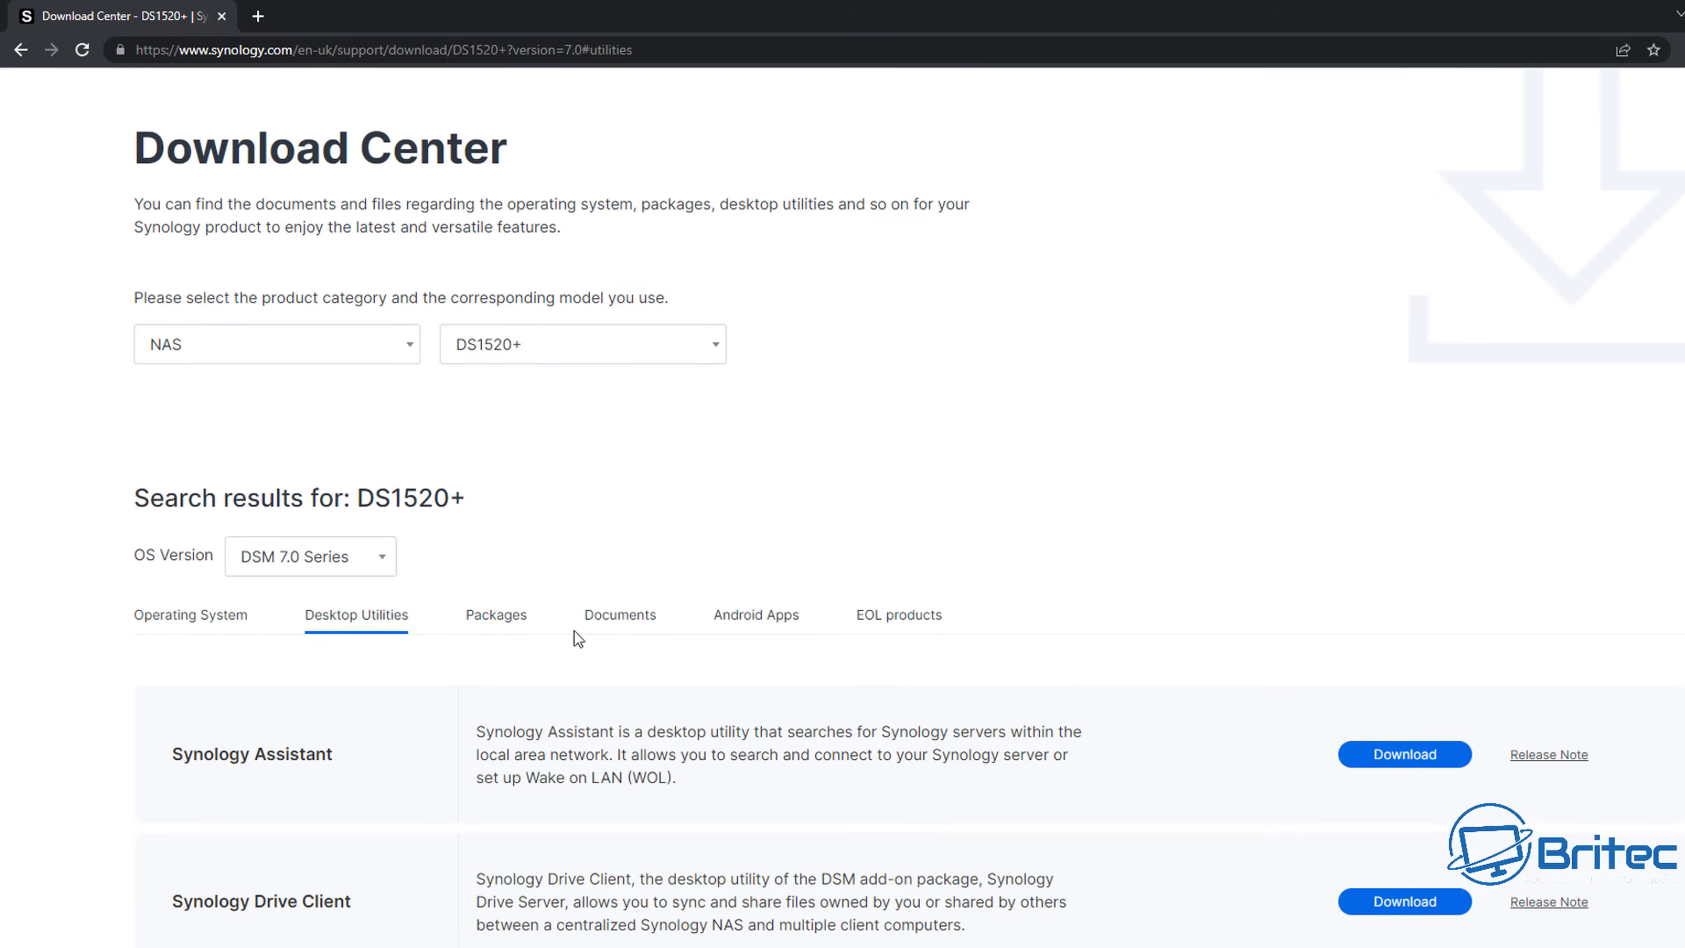
scroll(779, 672, down, 3)
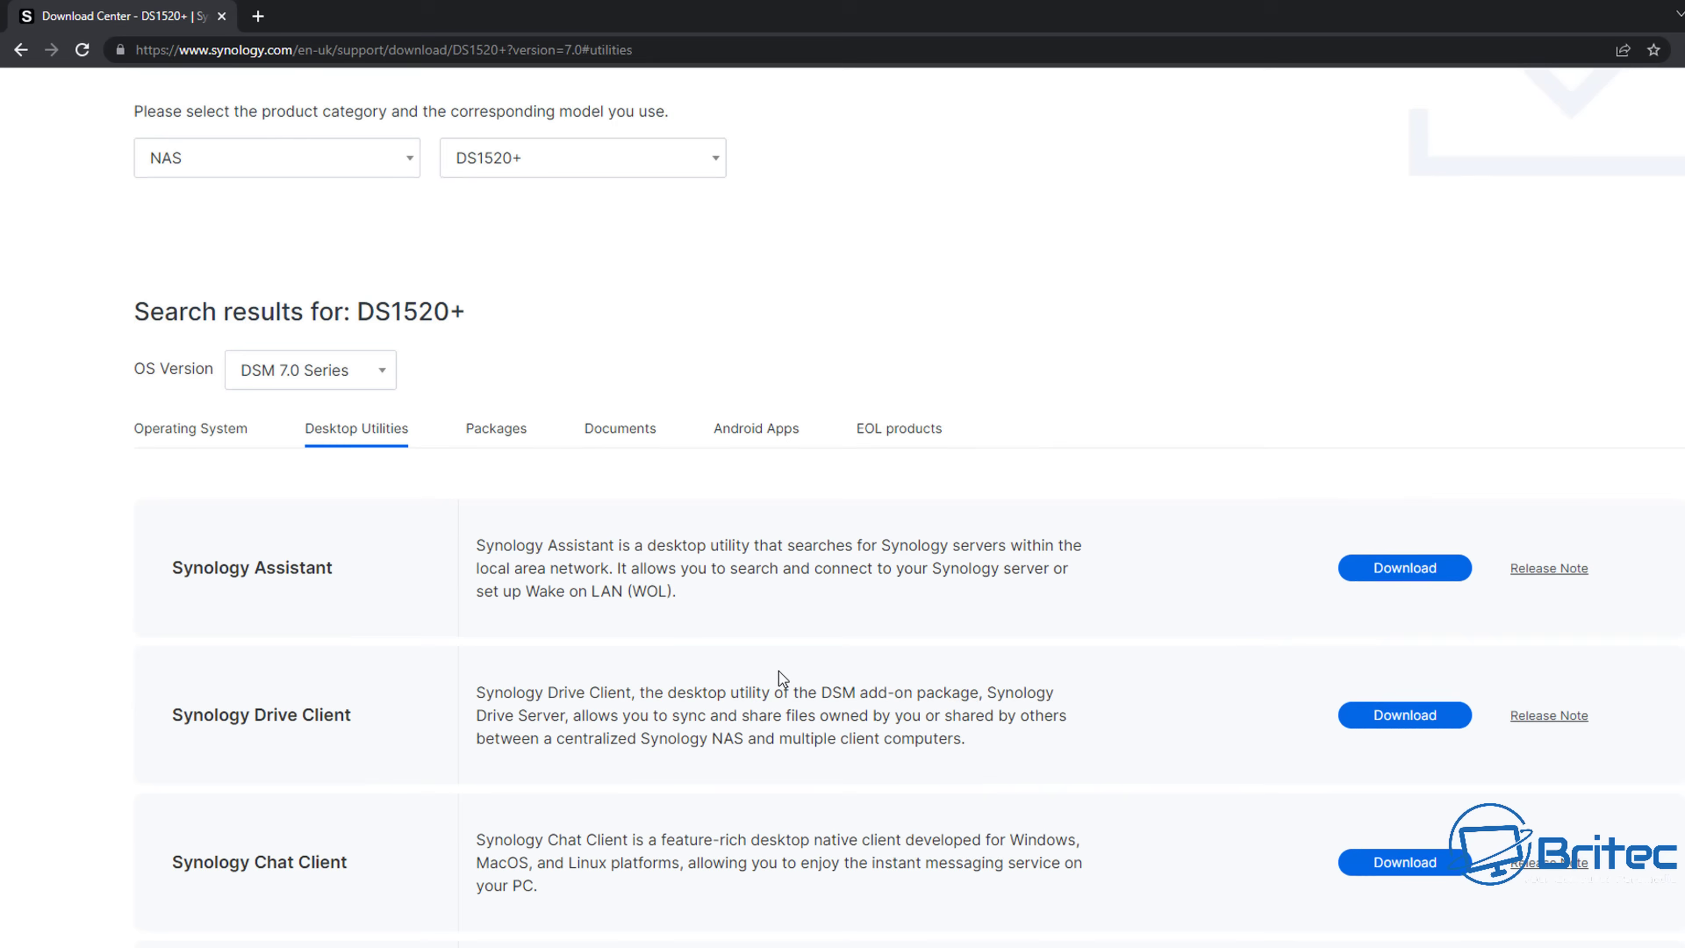
click(1423, 571)
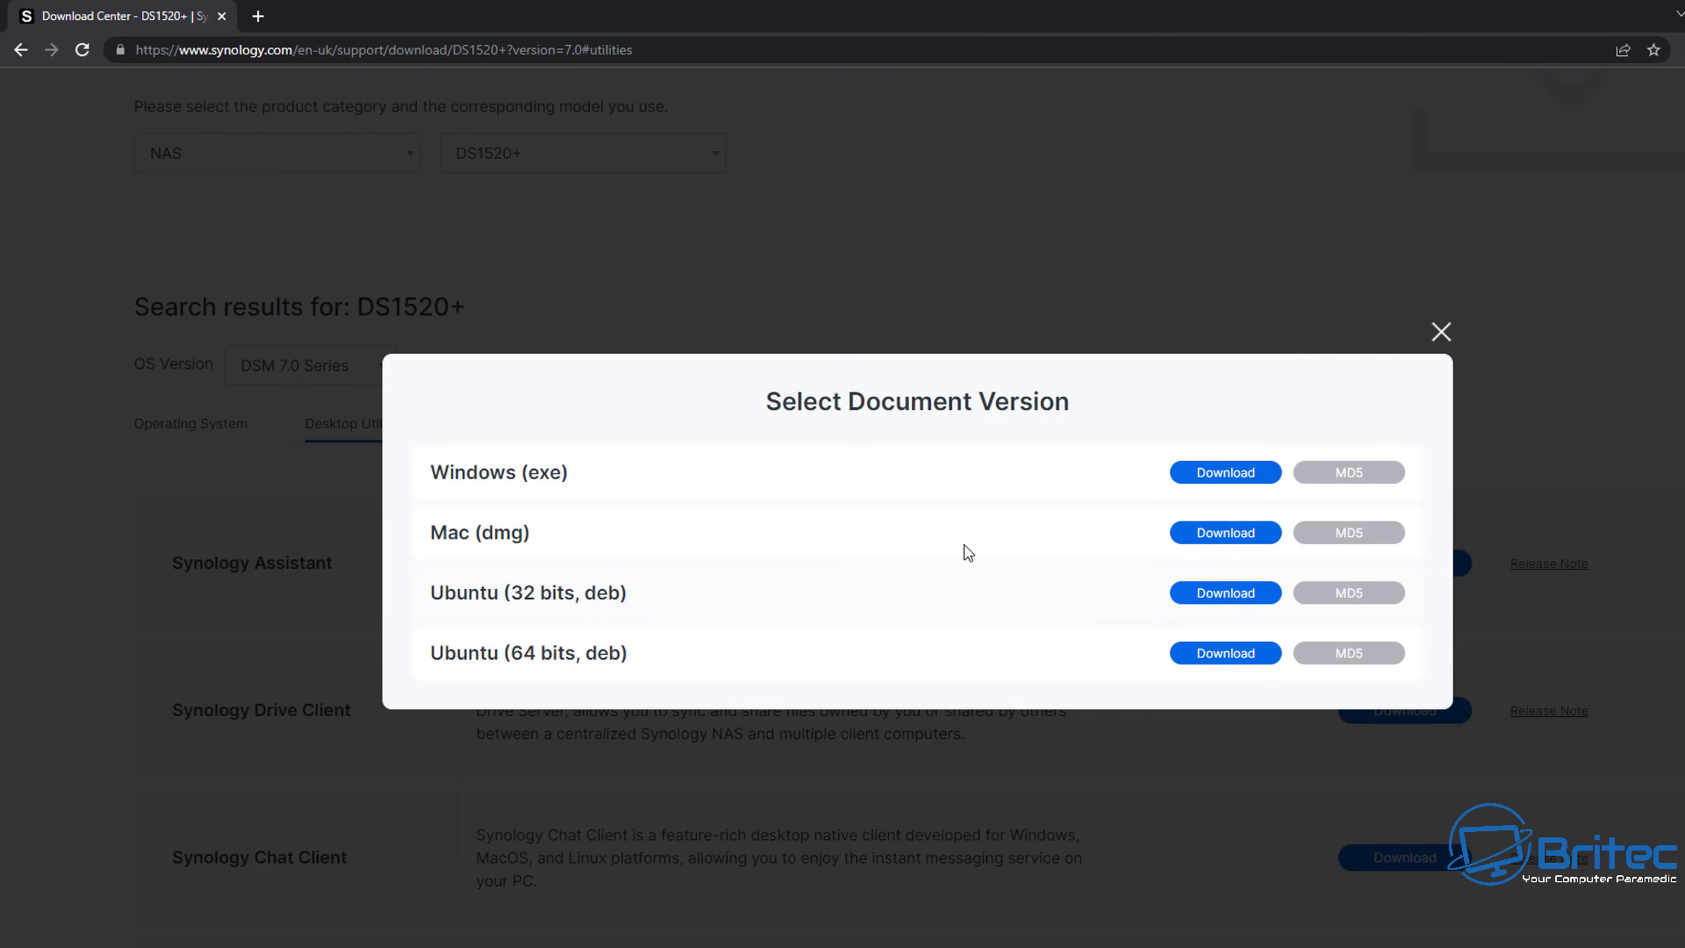
click(1191, 479)
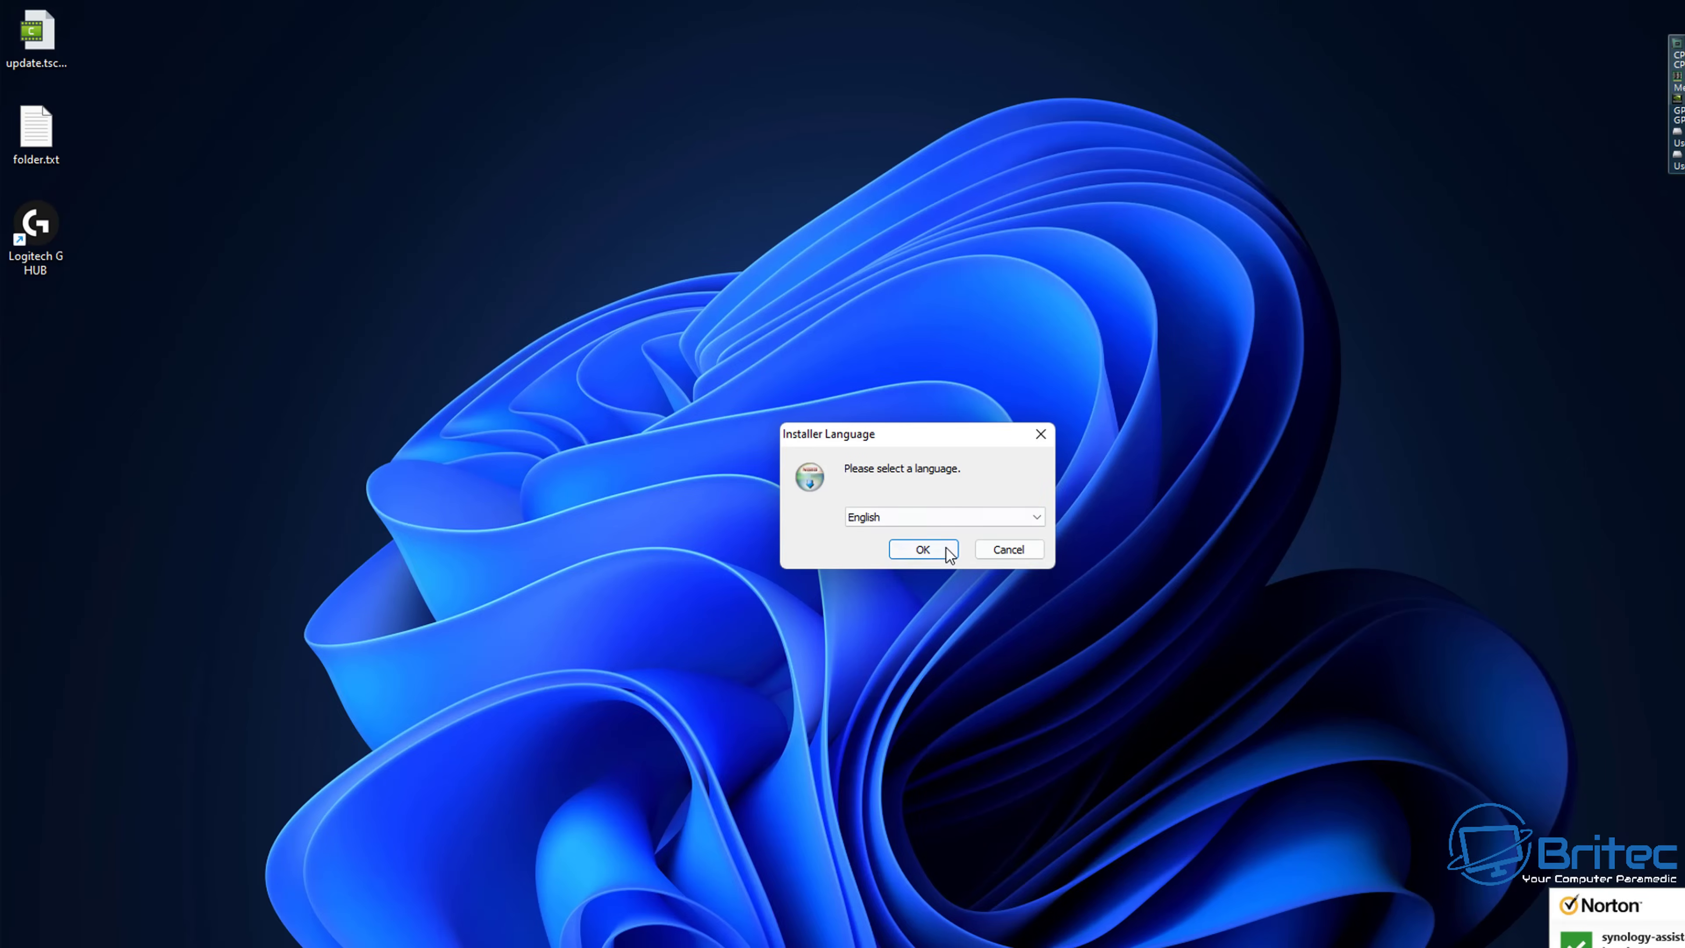
- Install Synology Assistant in English to the default location, allowing the driver, and launch it
click(941, 552)
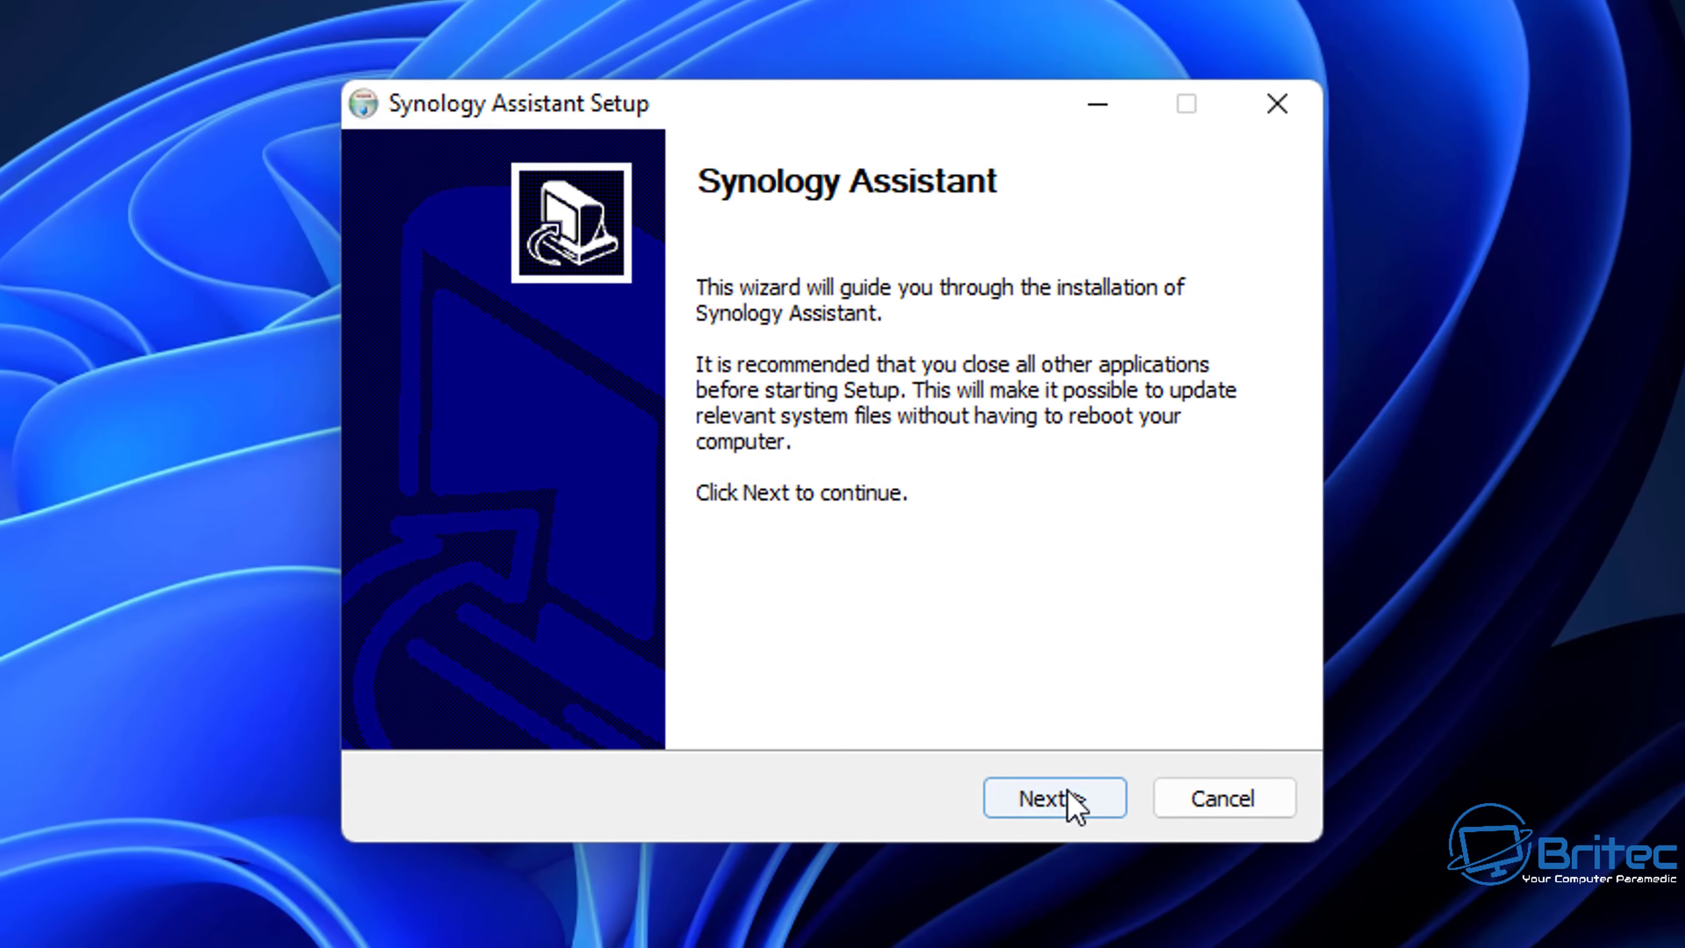
click(947, 632)
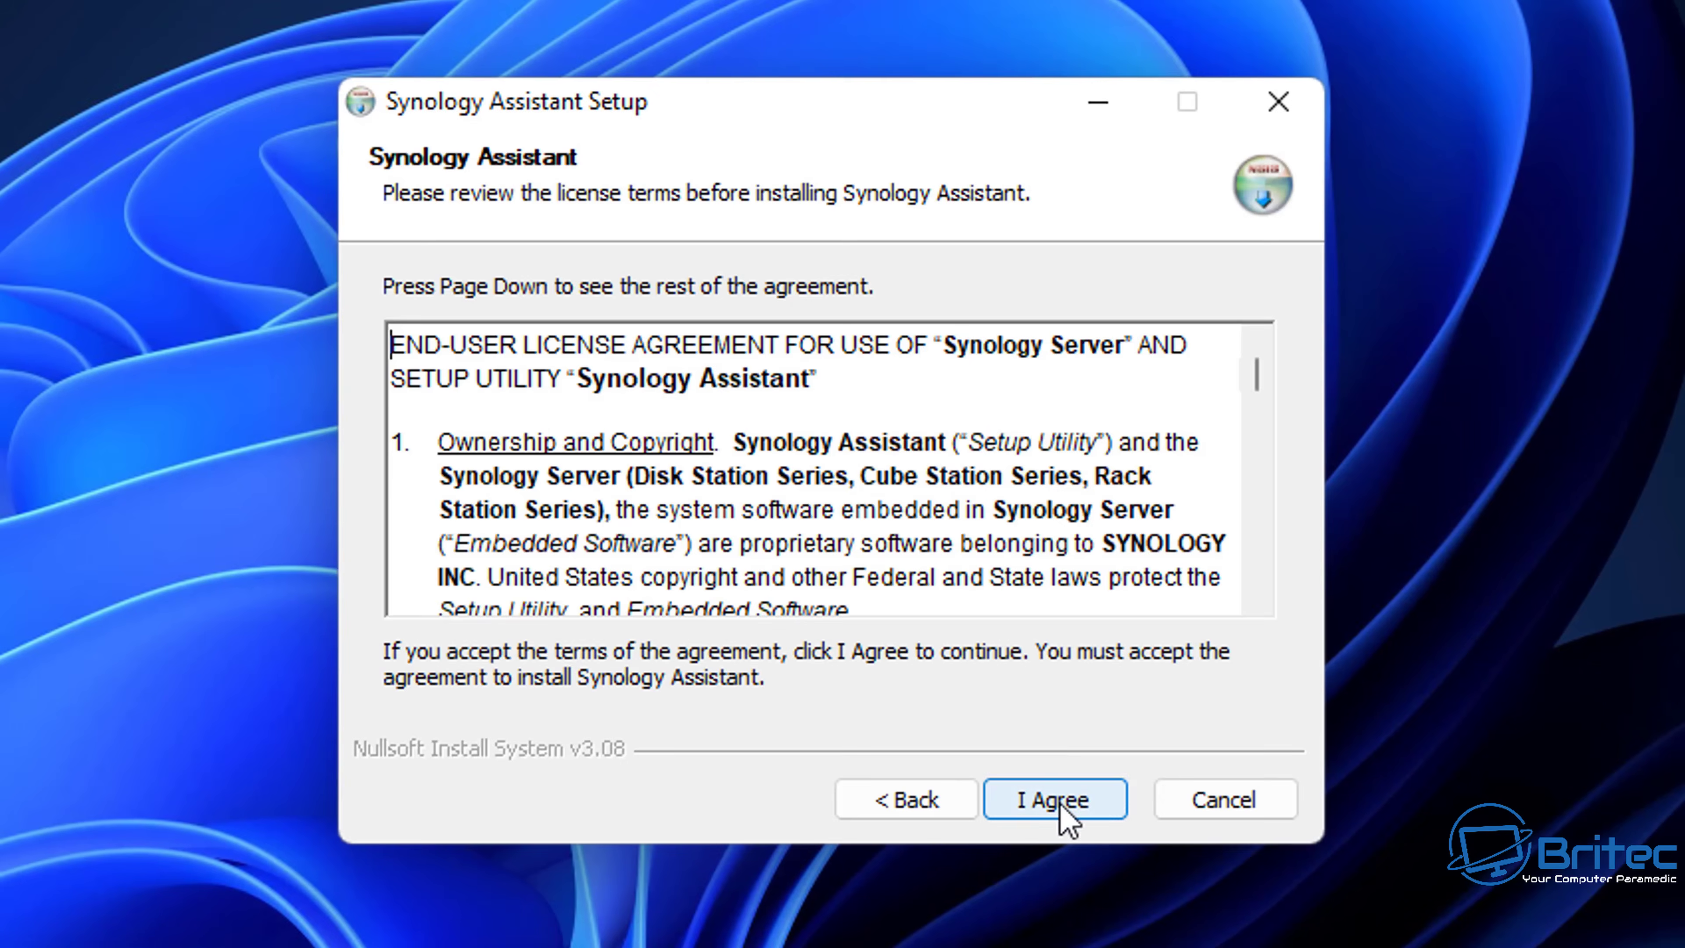
click(1060, 801)
click(1055, 801)
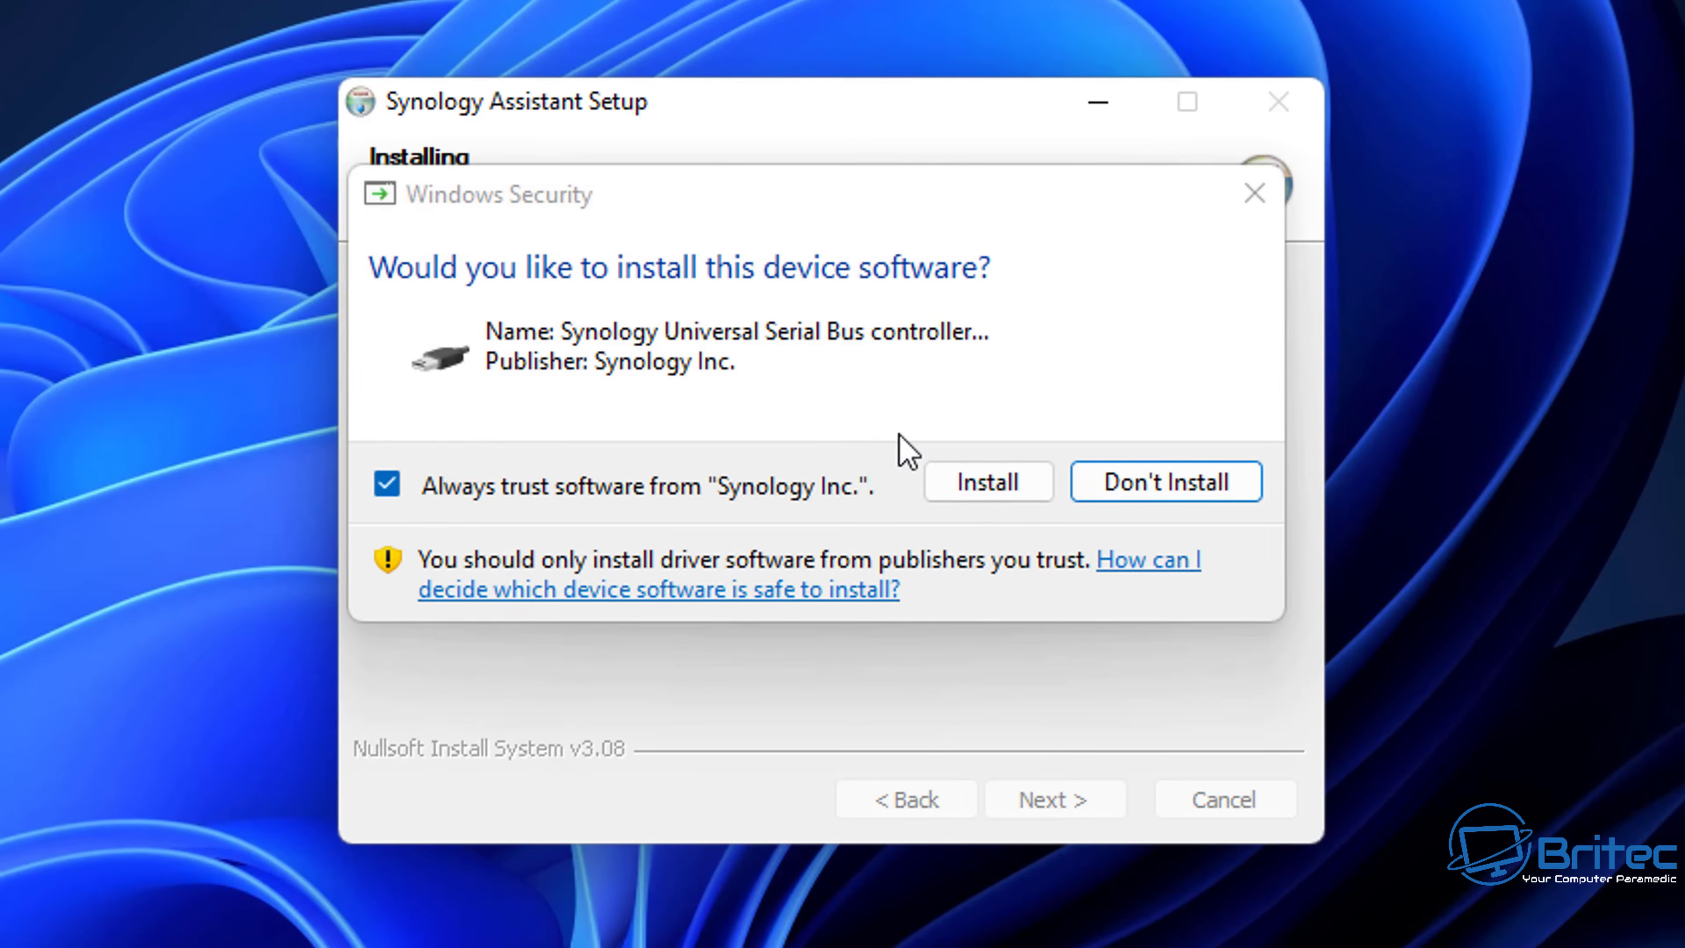
click(983, 488)
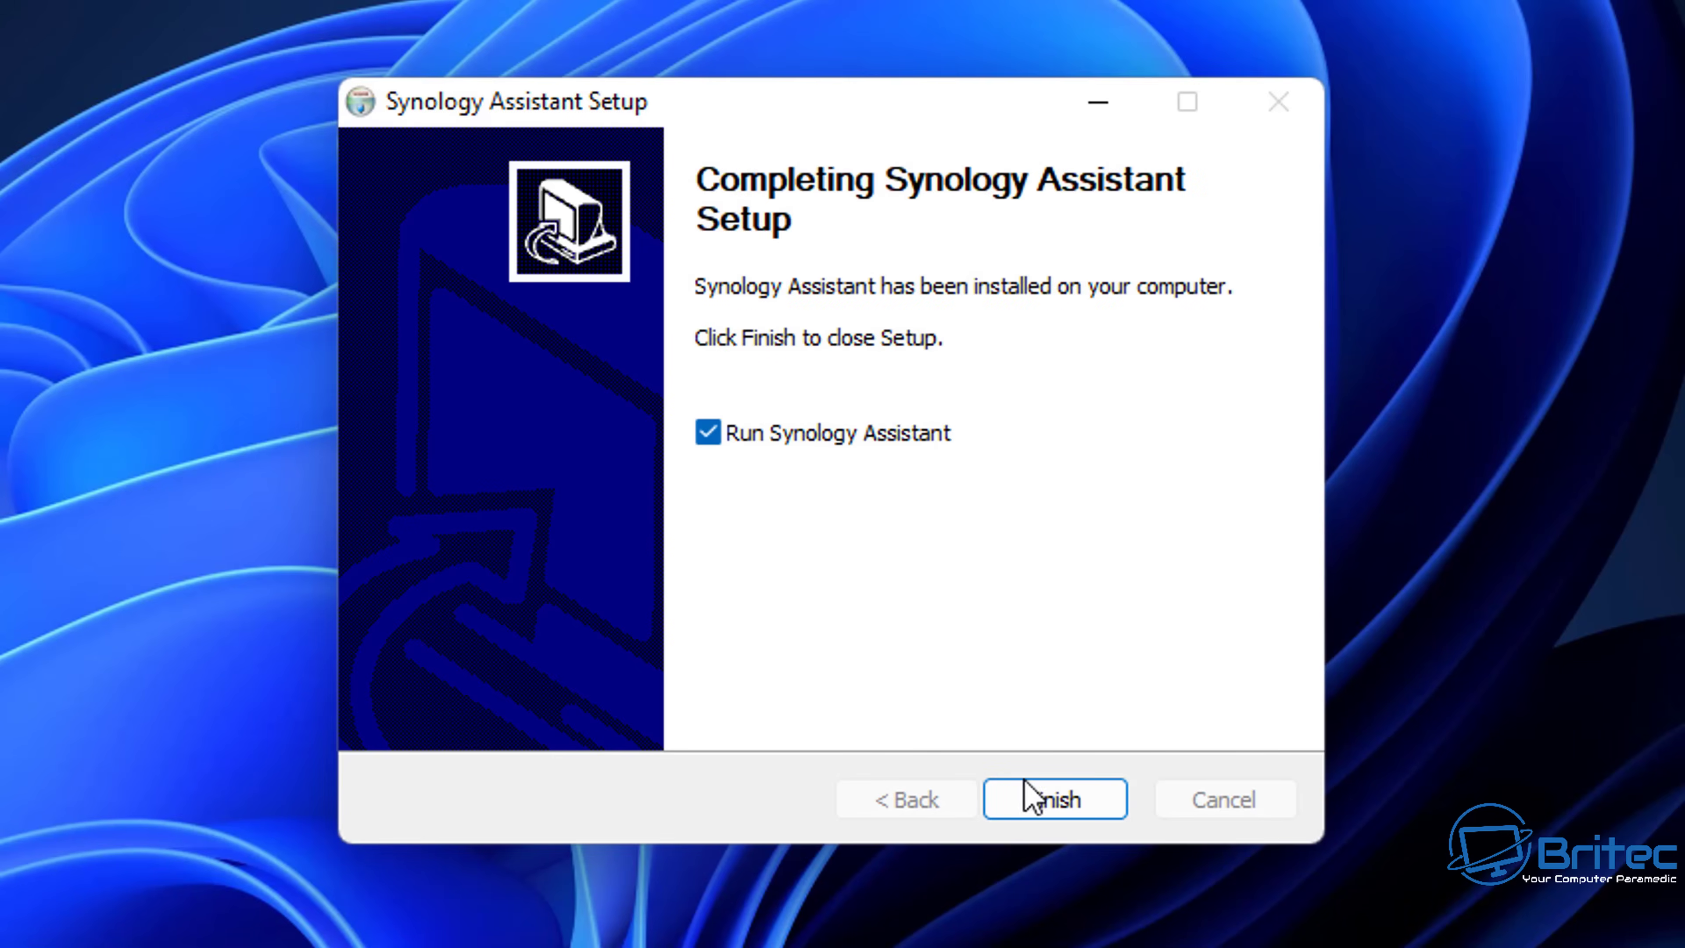
click(1068, 804)
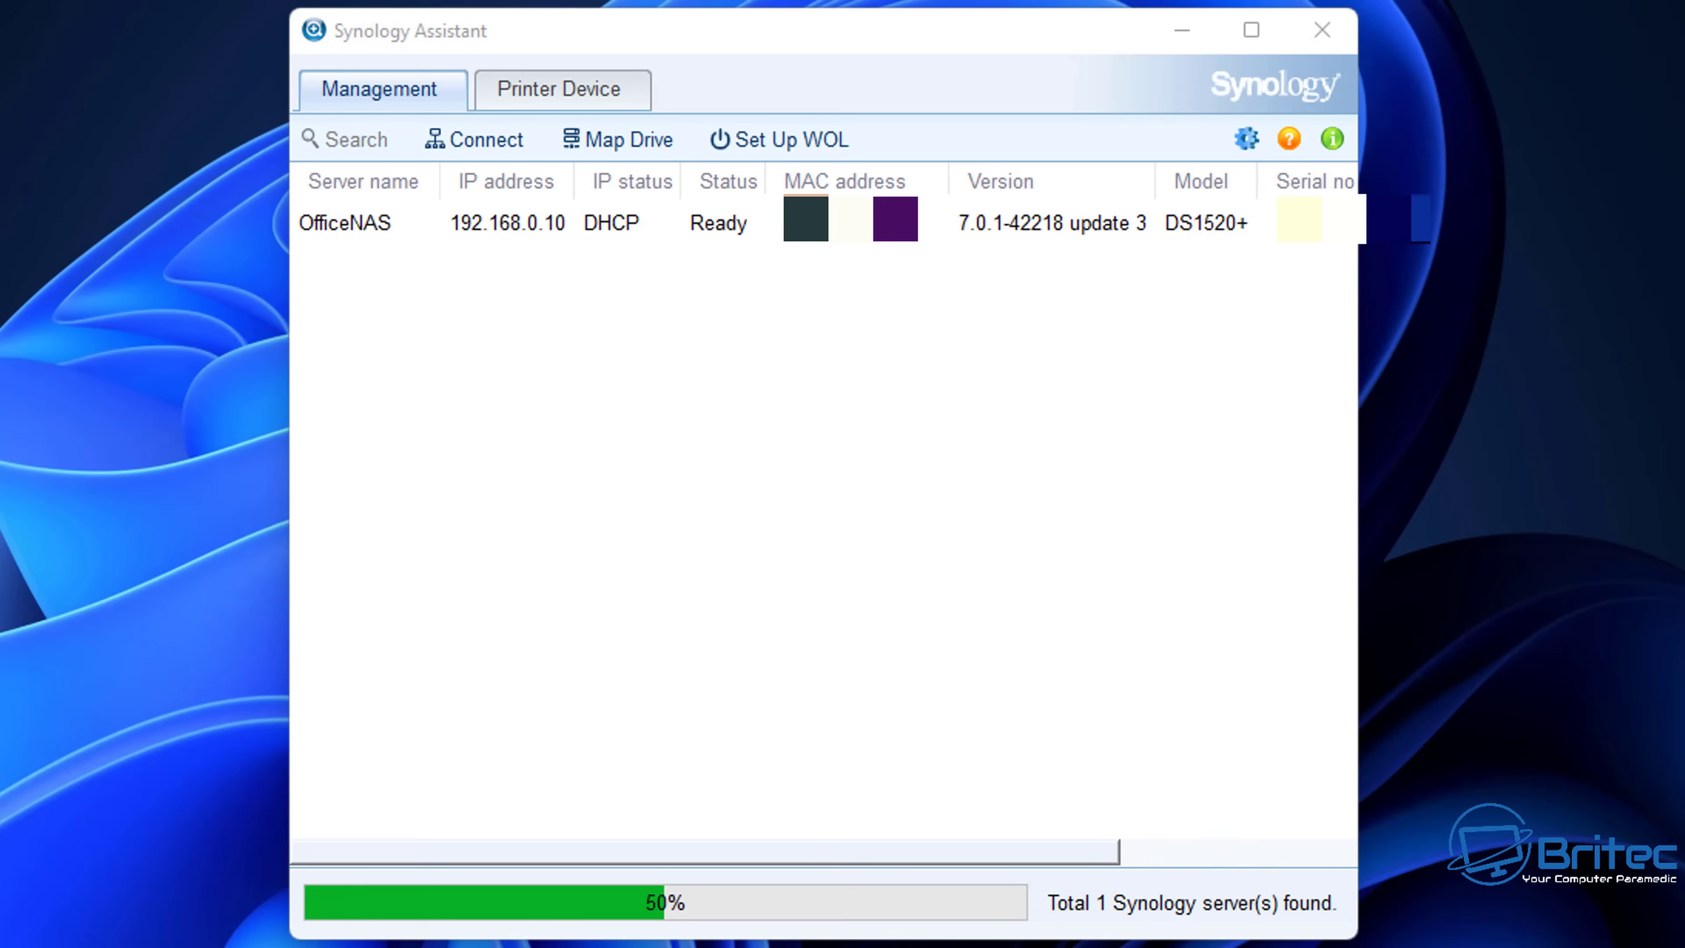
- Connect to the OfficeNAS server at 192.168.0.10 from Synology Assistant
click(515, 232)
right_click(511, 225)
click(589, 211)
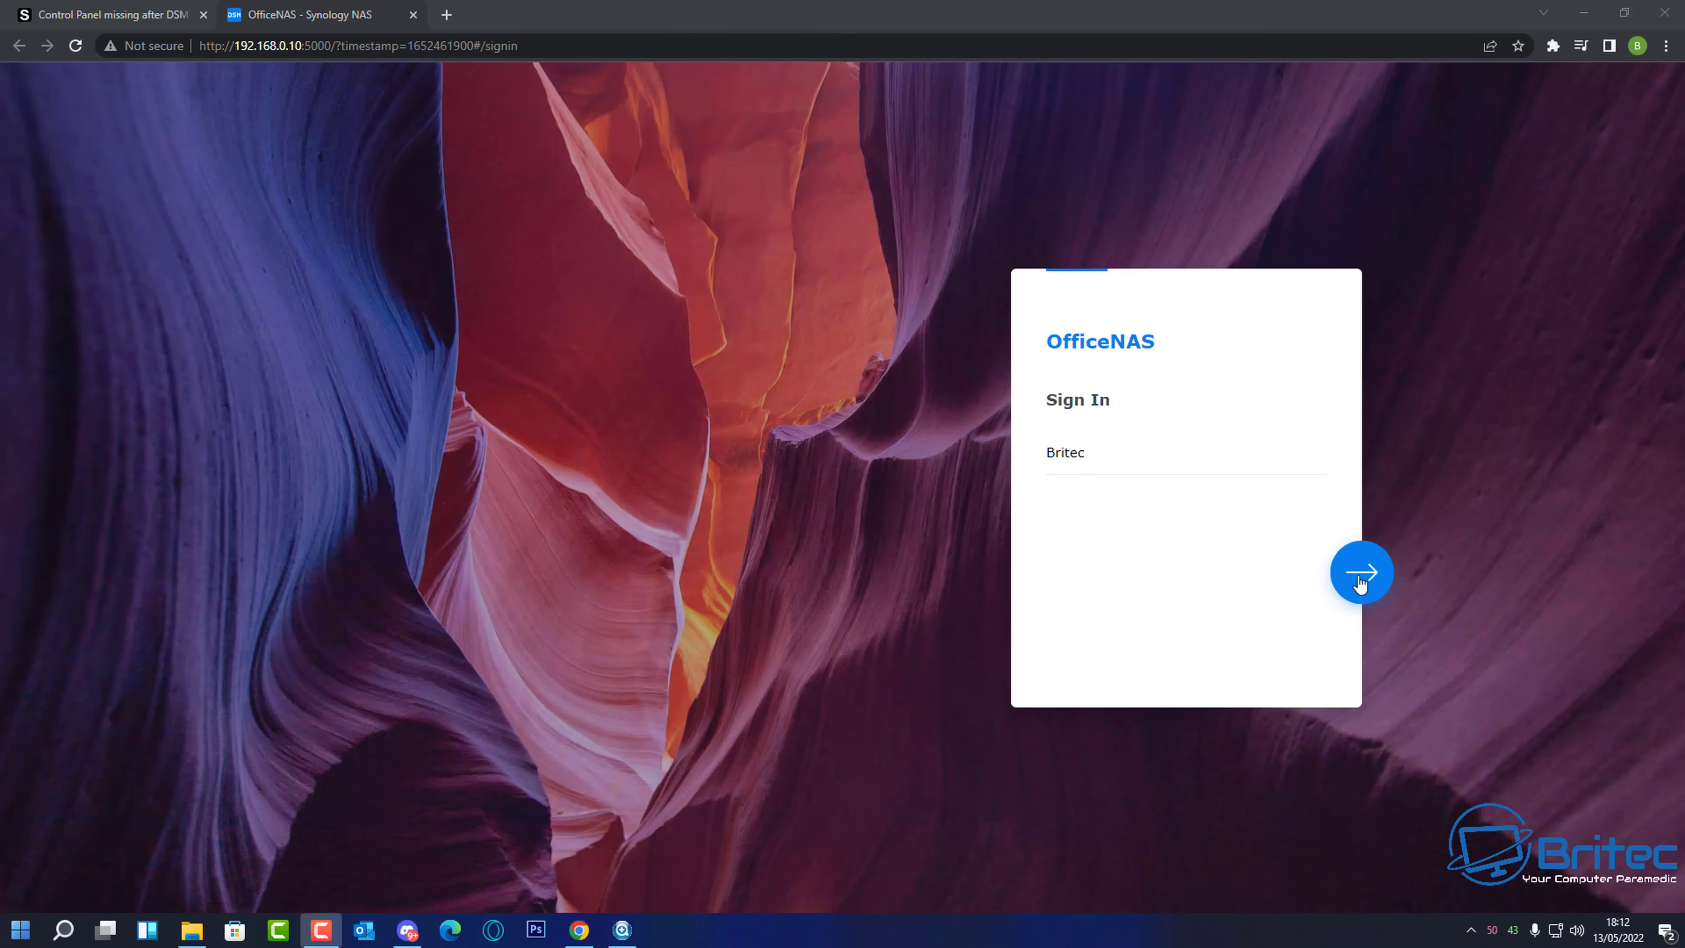
- Sign in to OfficeNAS in DSM by entering the account password
click(1361, 574)
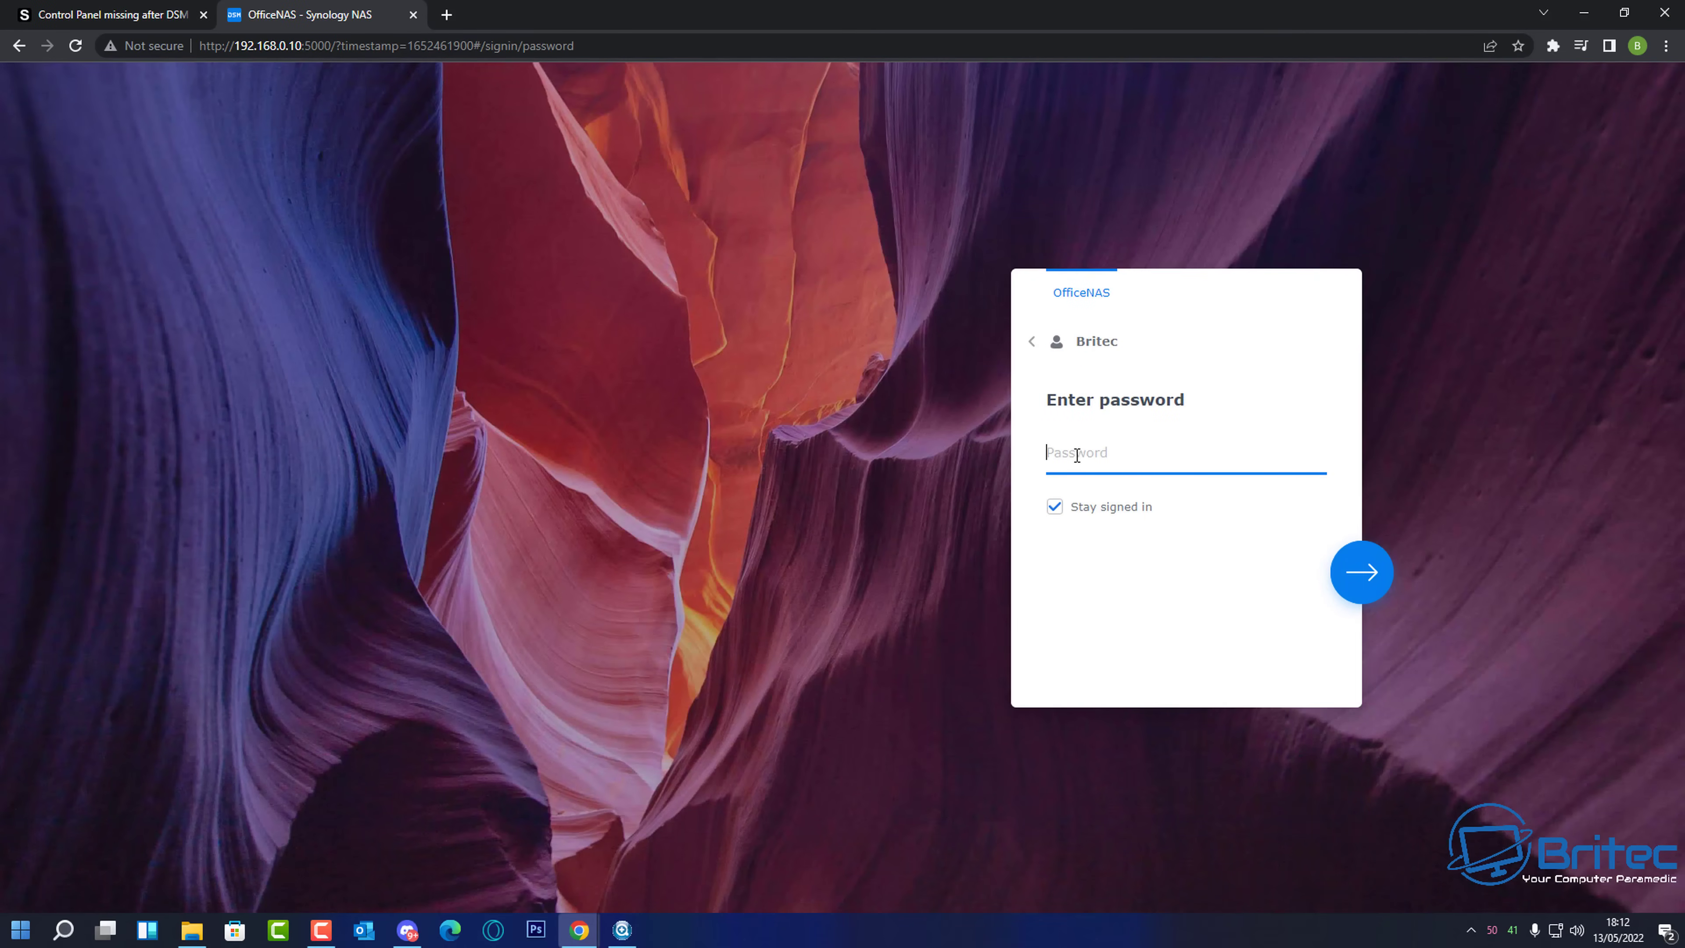
click(1067, 452)
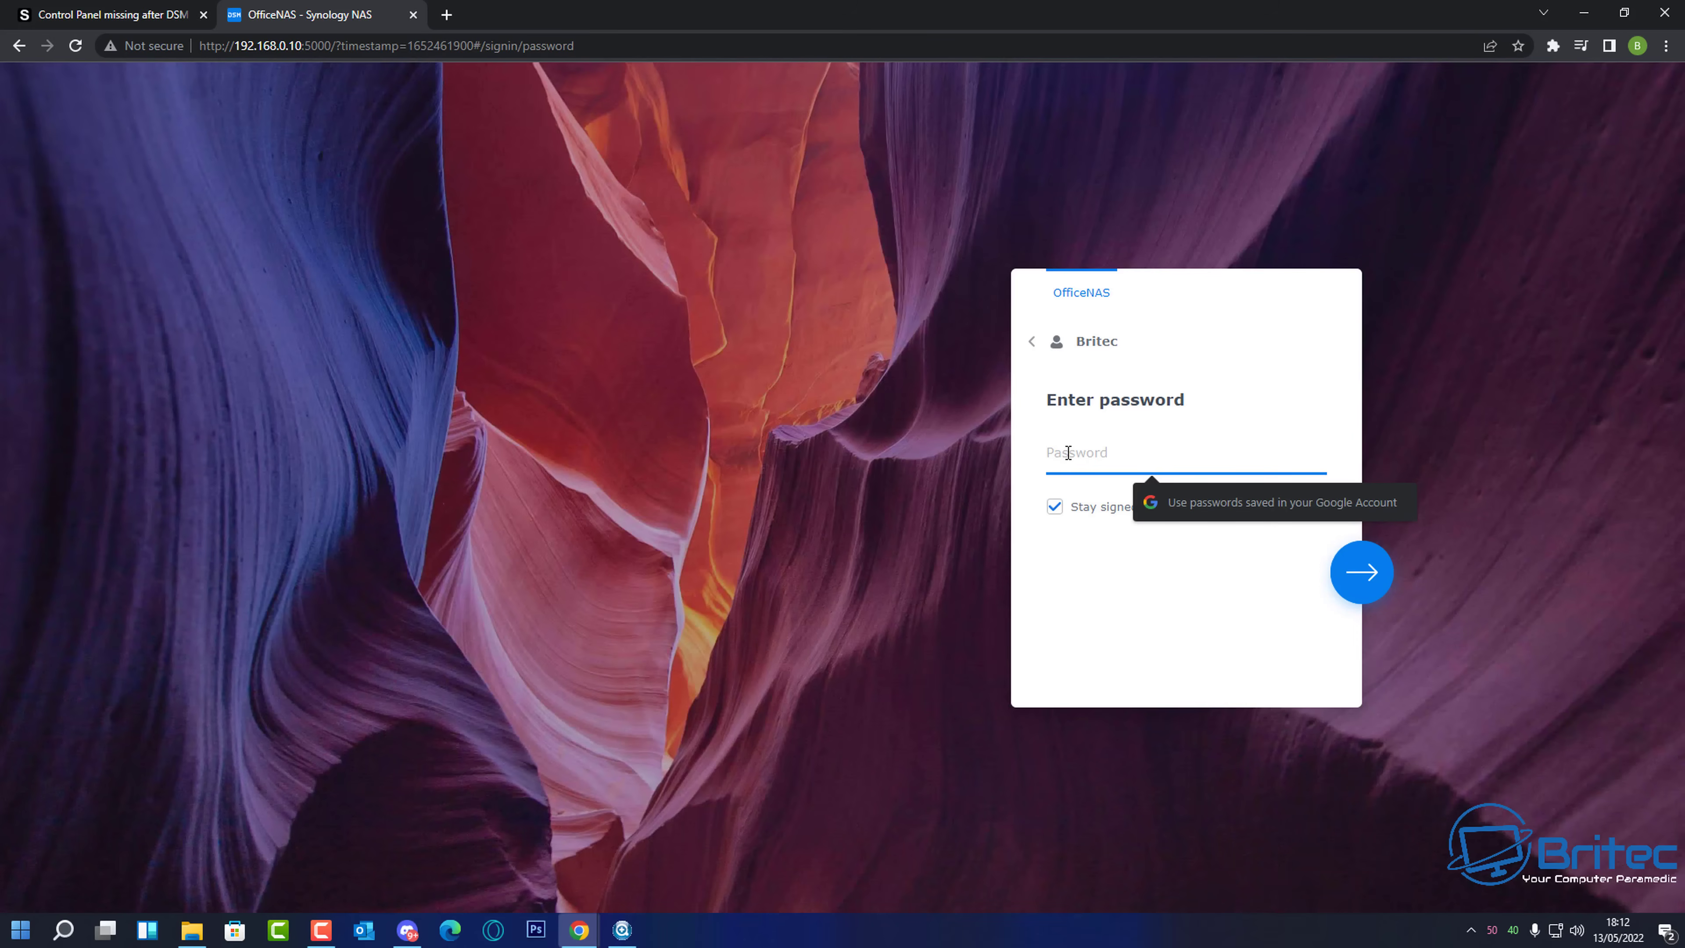
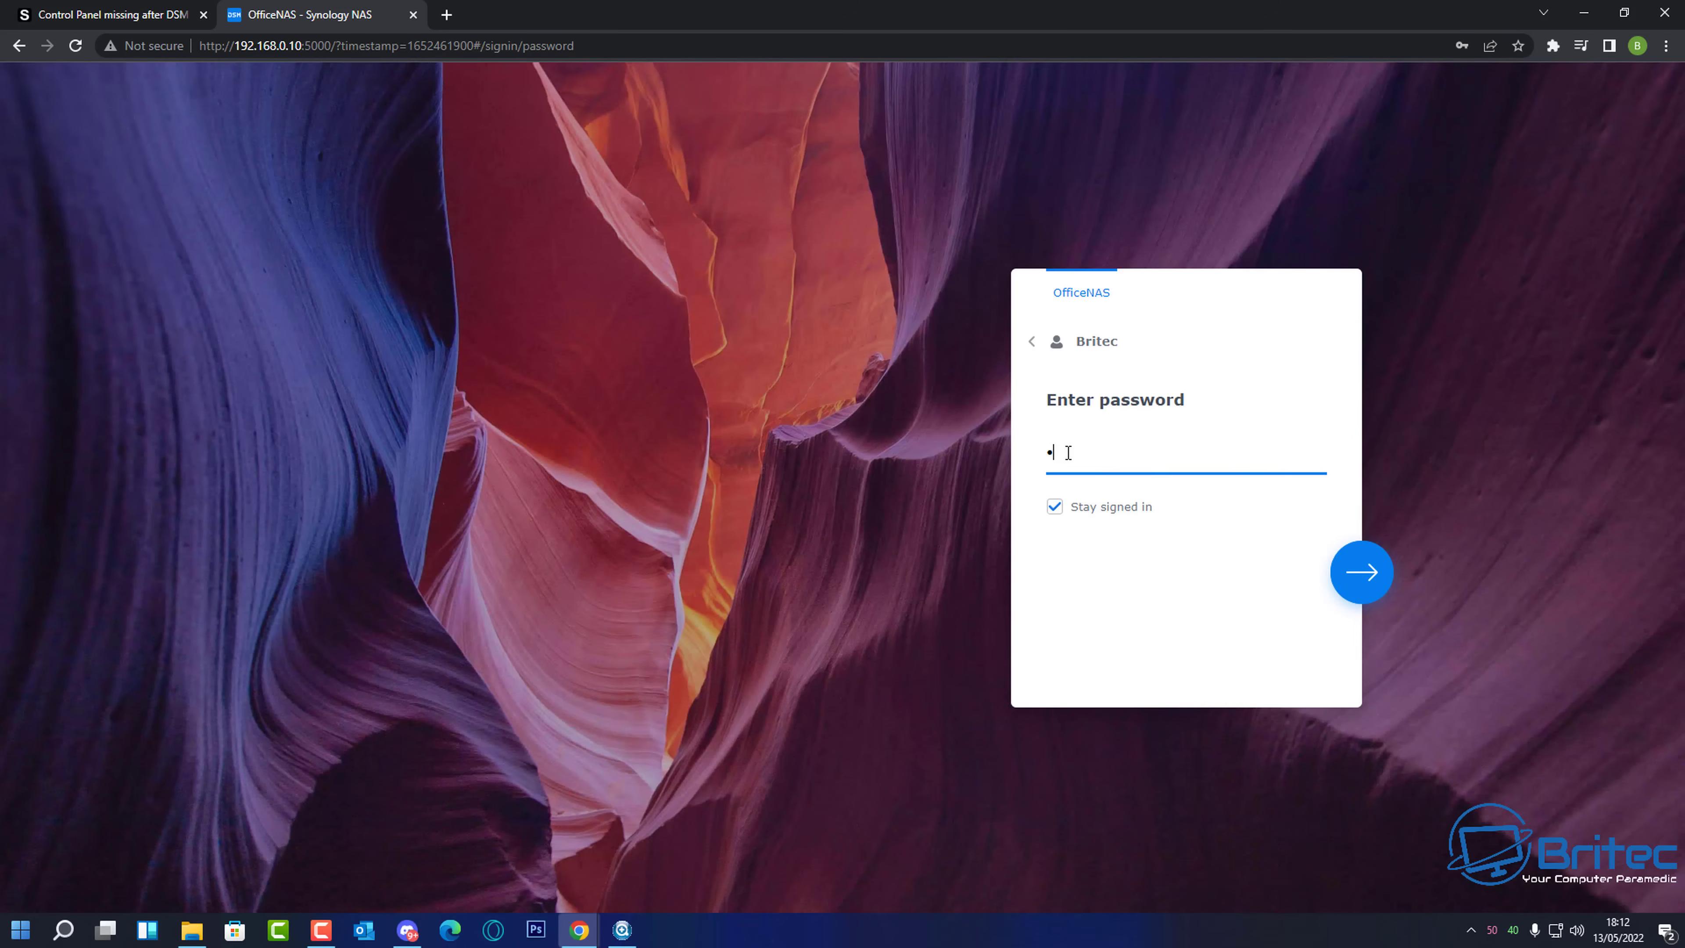
click(1363, 582)
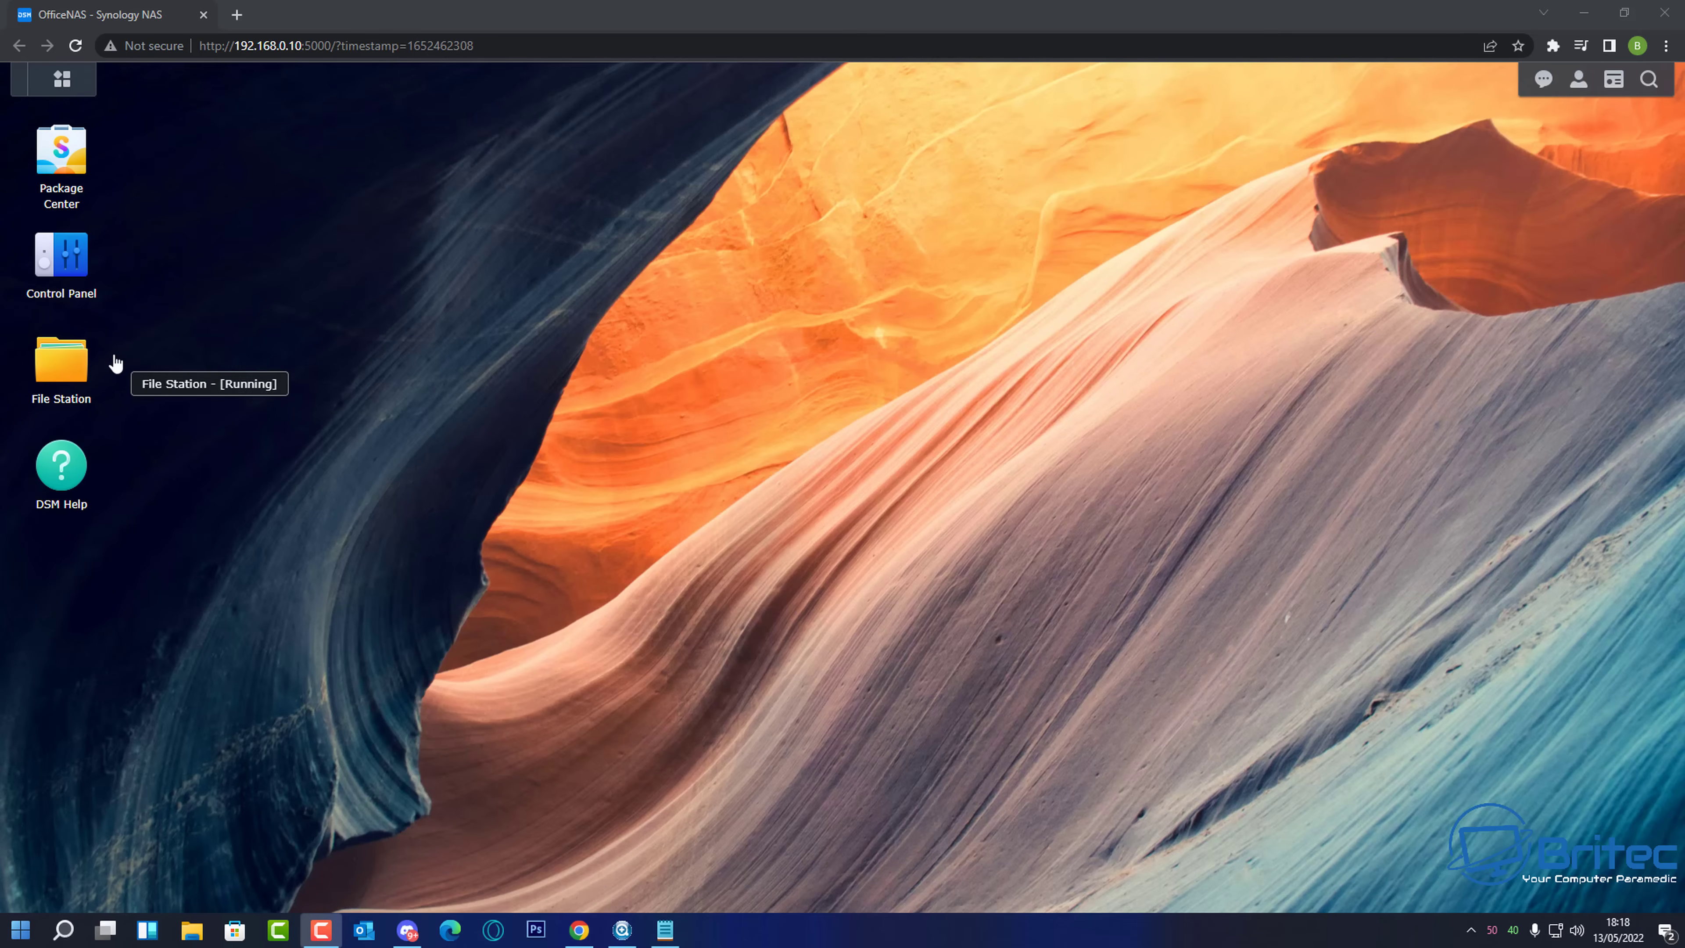
- In DSM File Services SMB settings, toggle 'Enable Windows network discovery' off and on, apply, then ready \\OfficeNAS for copying
click(65, 287)
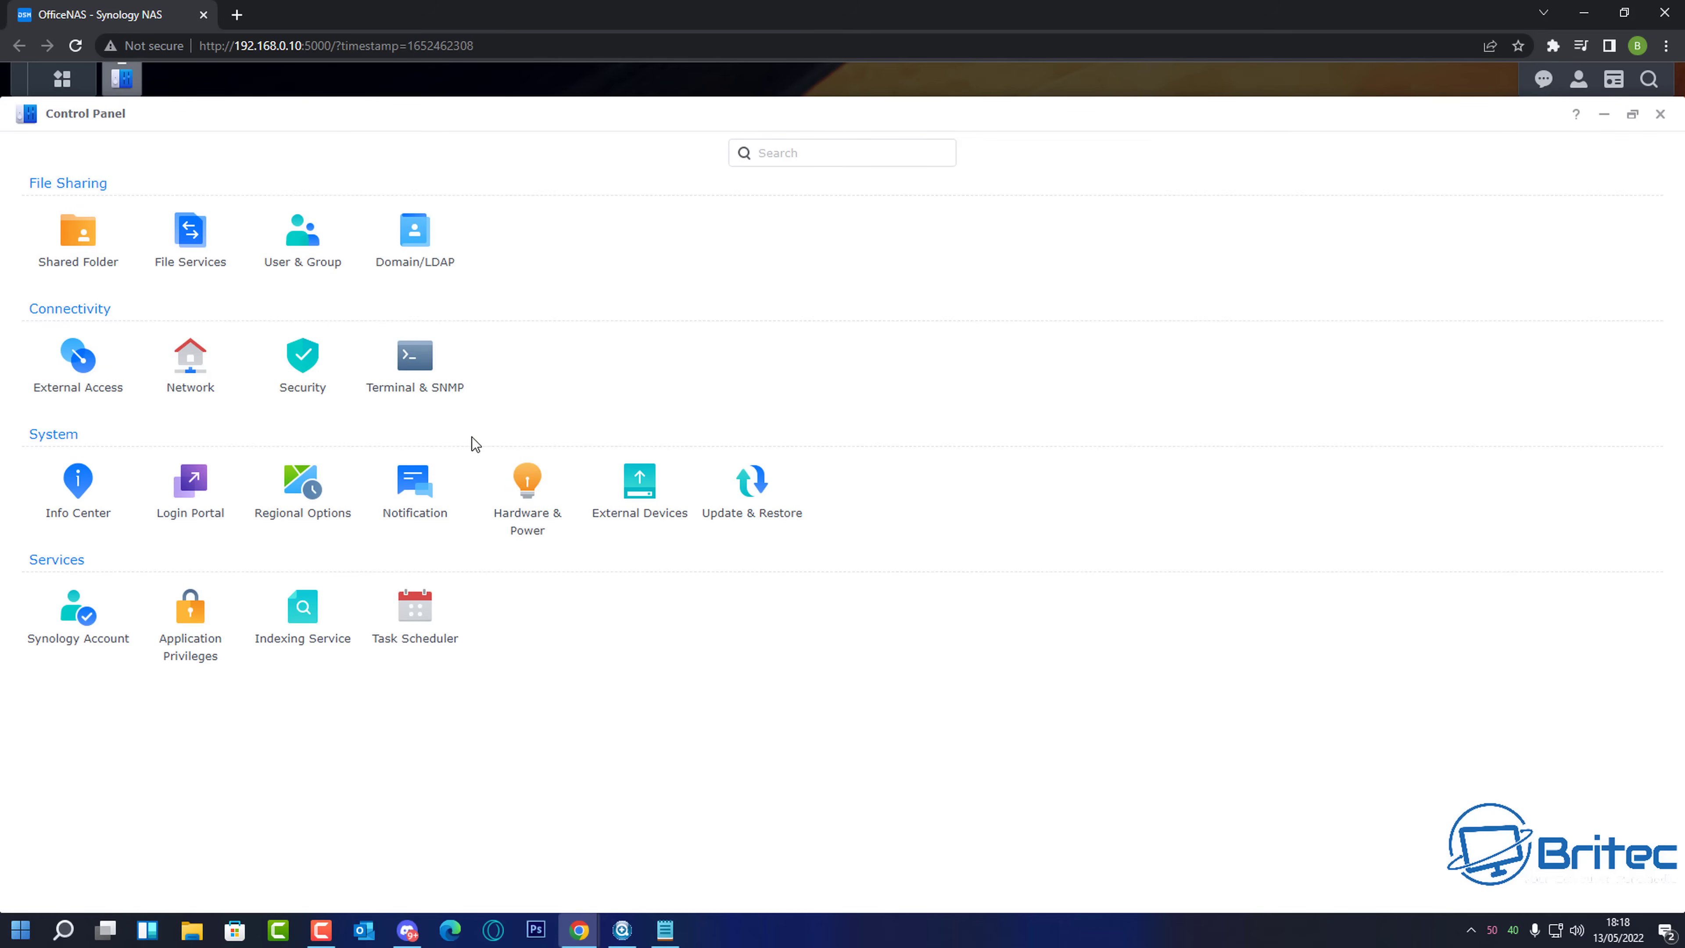
click(180, 238)
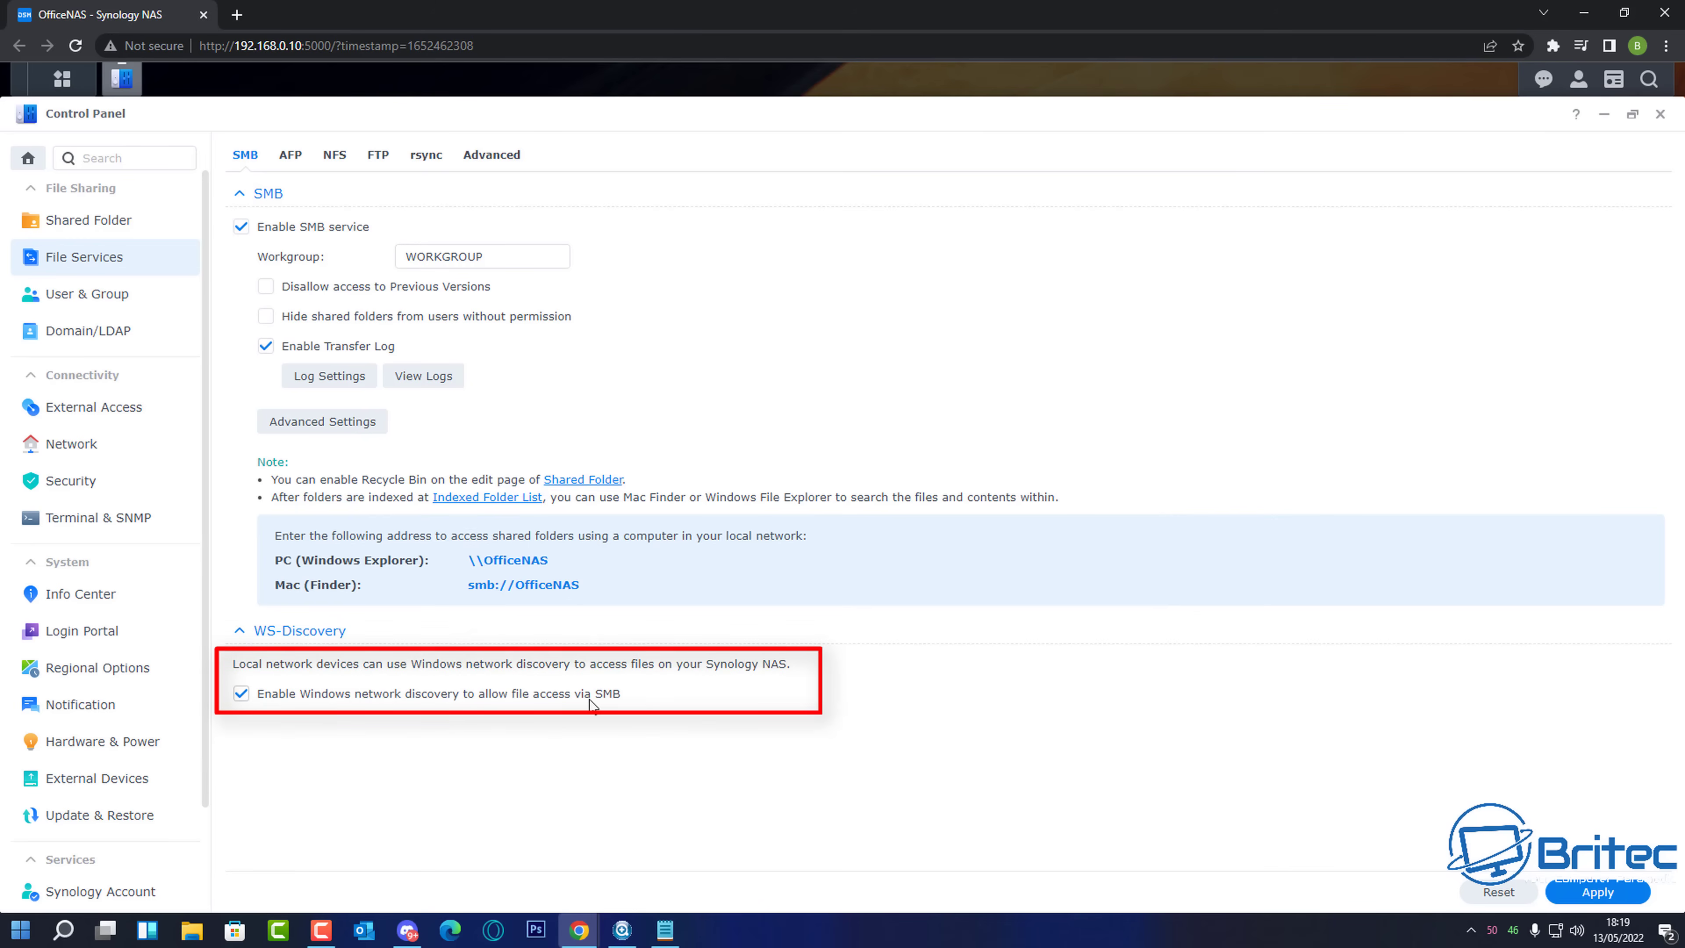
click(243, 697)
click(1585, 896)
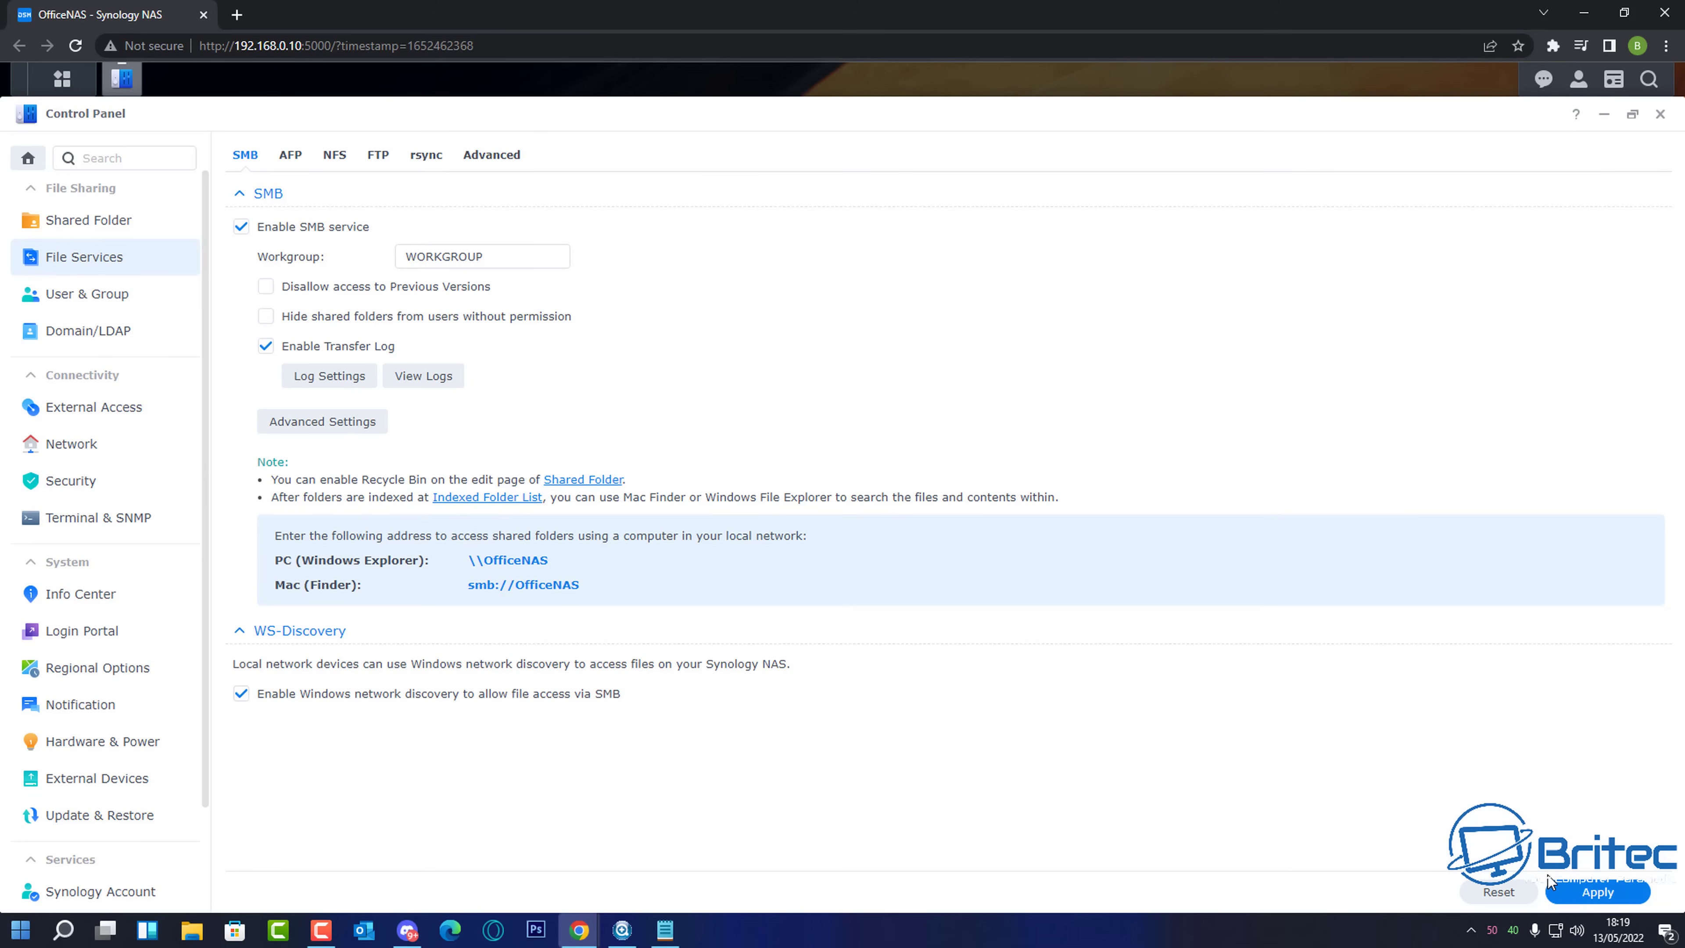
click(1599, 893)
right_click(507, 558)
- Copy the \\OfficeNAS address and paste it into a new File Explorer address bar to open it
click(541, 570)
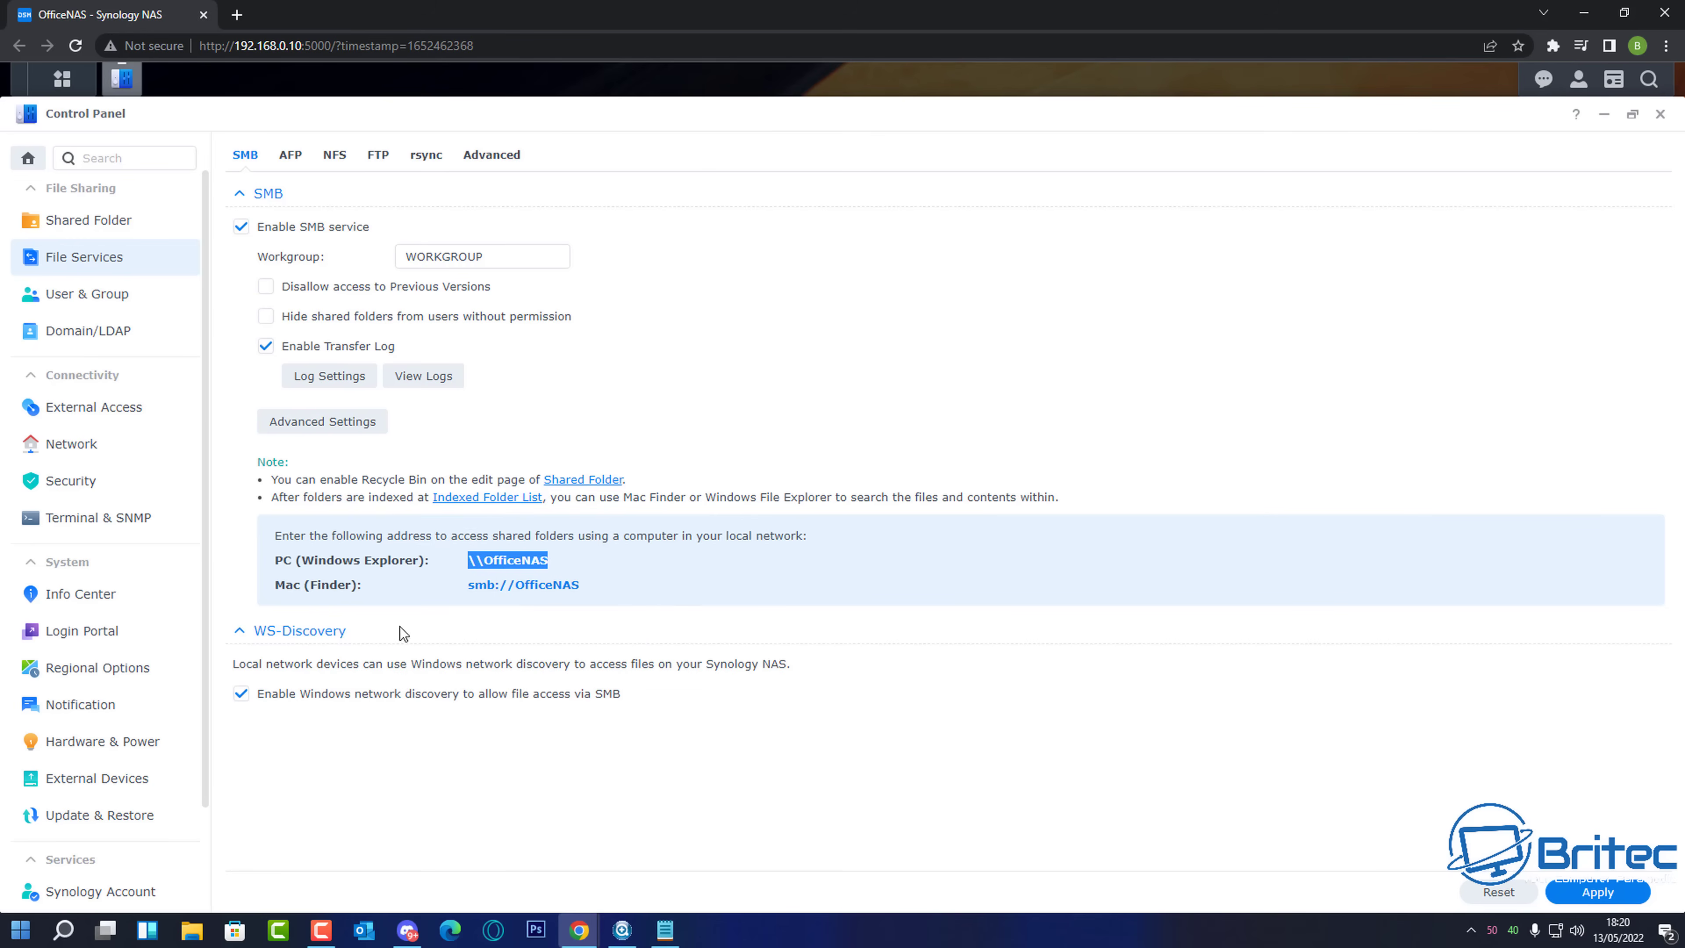
key(super+e)
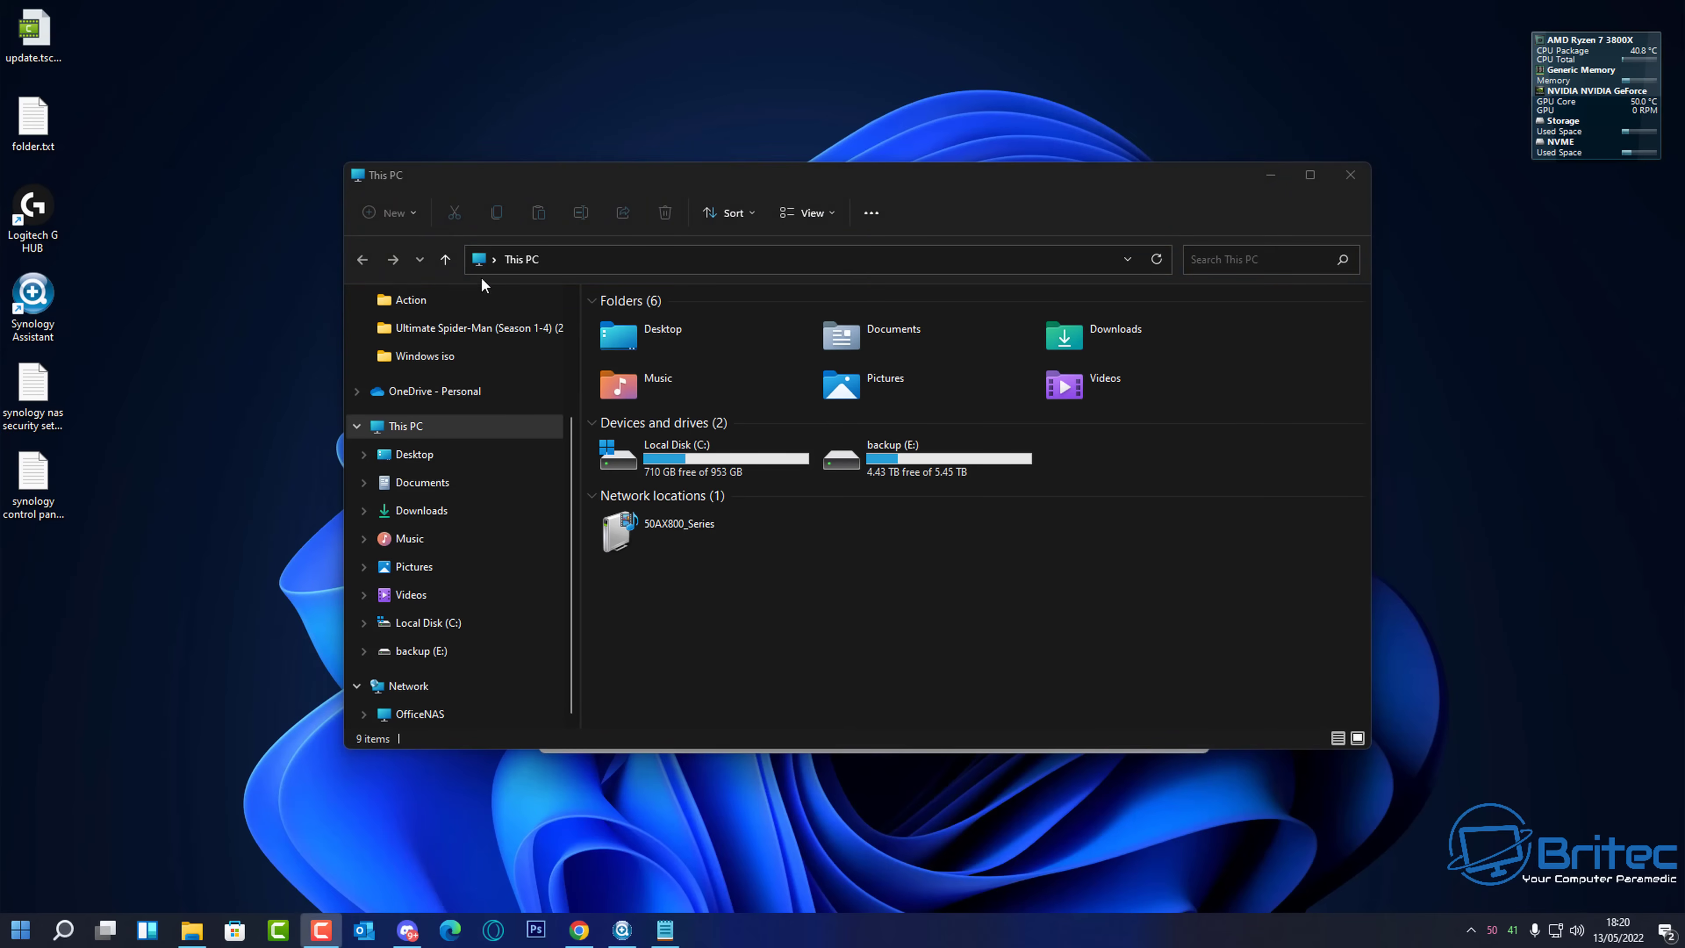
click(477, 260)
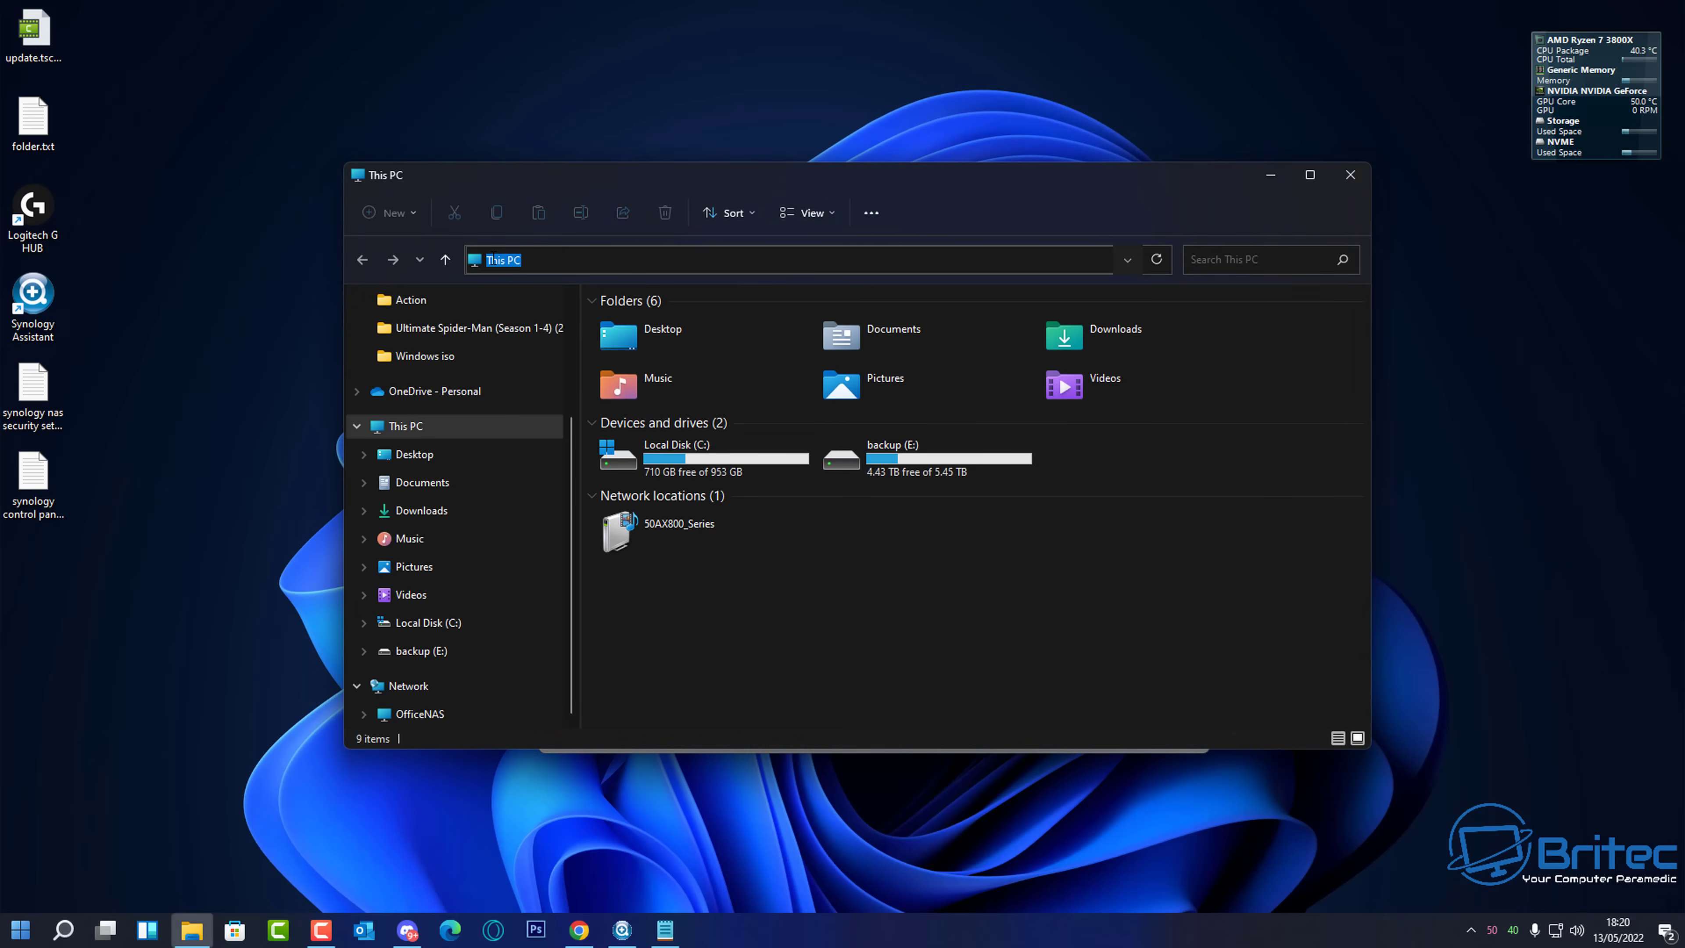
key(BackSpace)
right_click(527, 260)
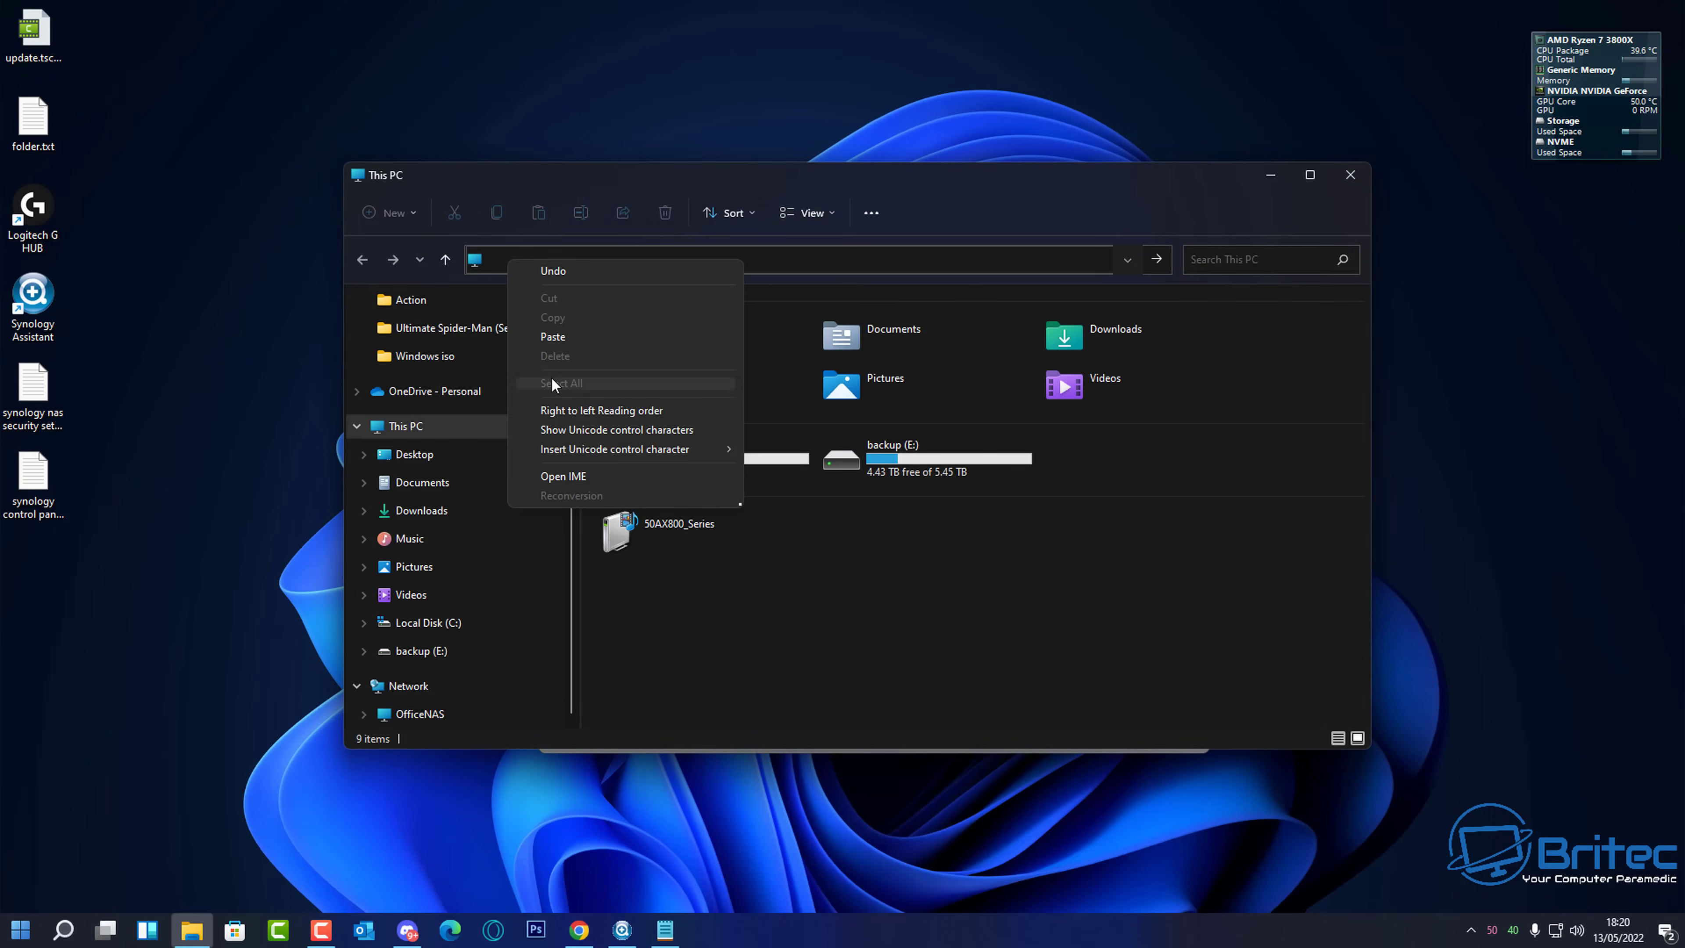
click(561, 339)
key(Return)
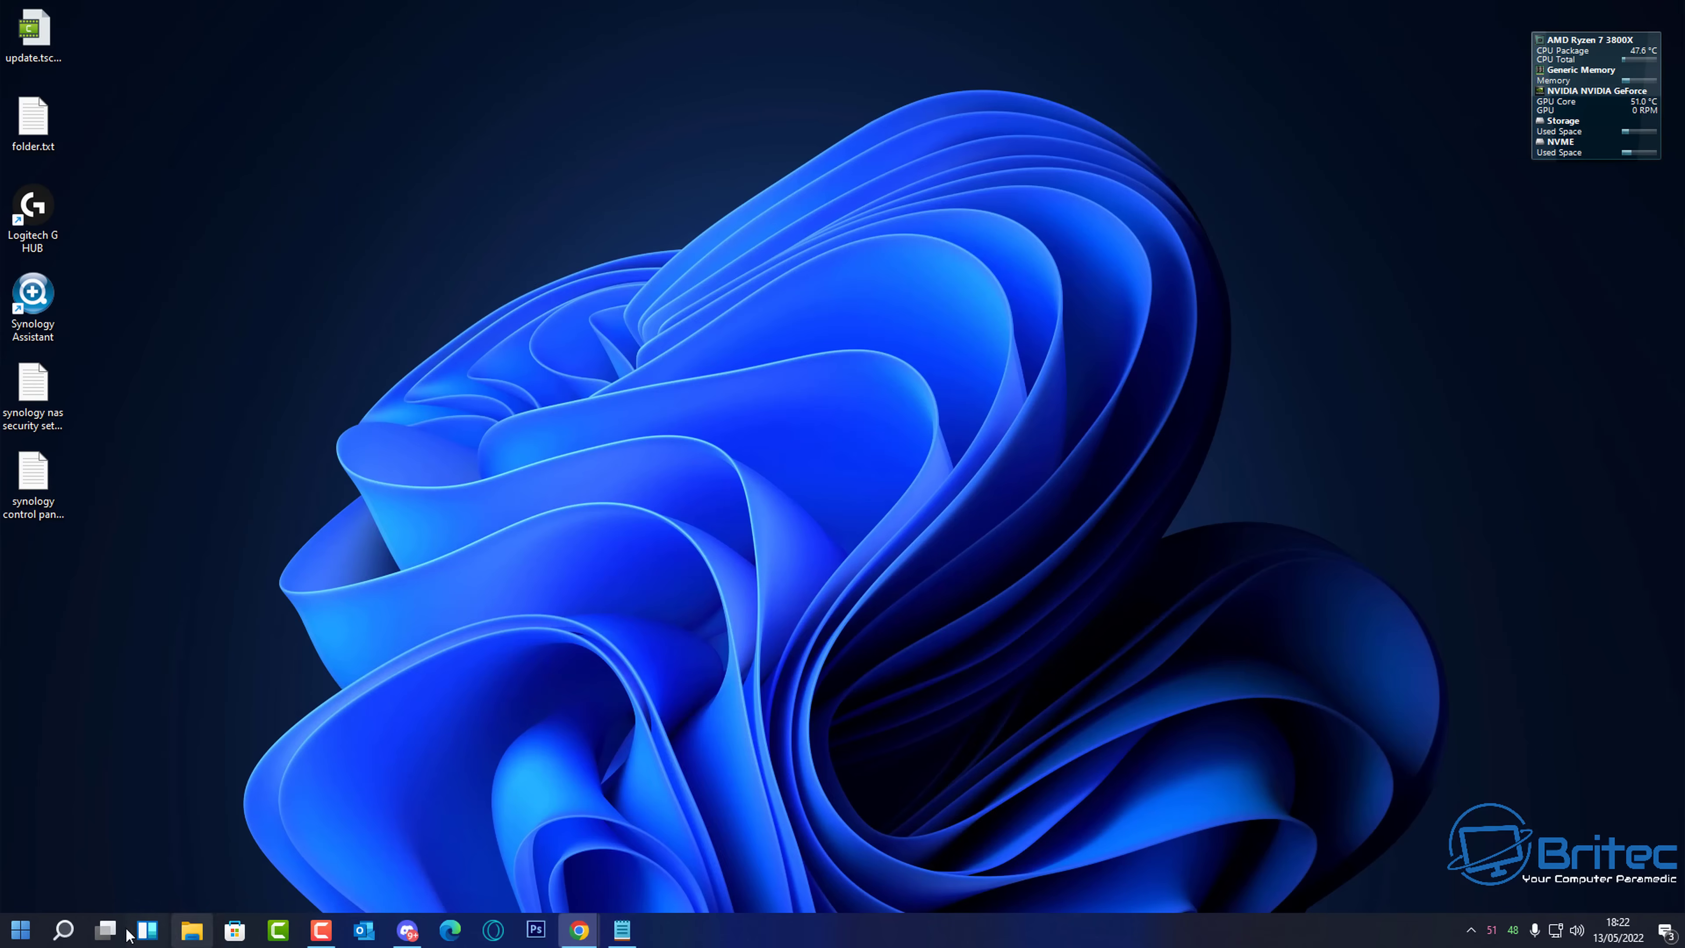
- View network computers and devices via Control Panel's Network and Internet, confirm OfficeNAS is listed, then close the window
click(65, 929)
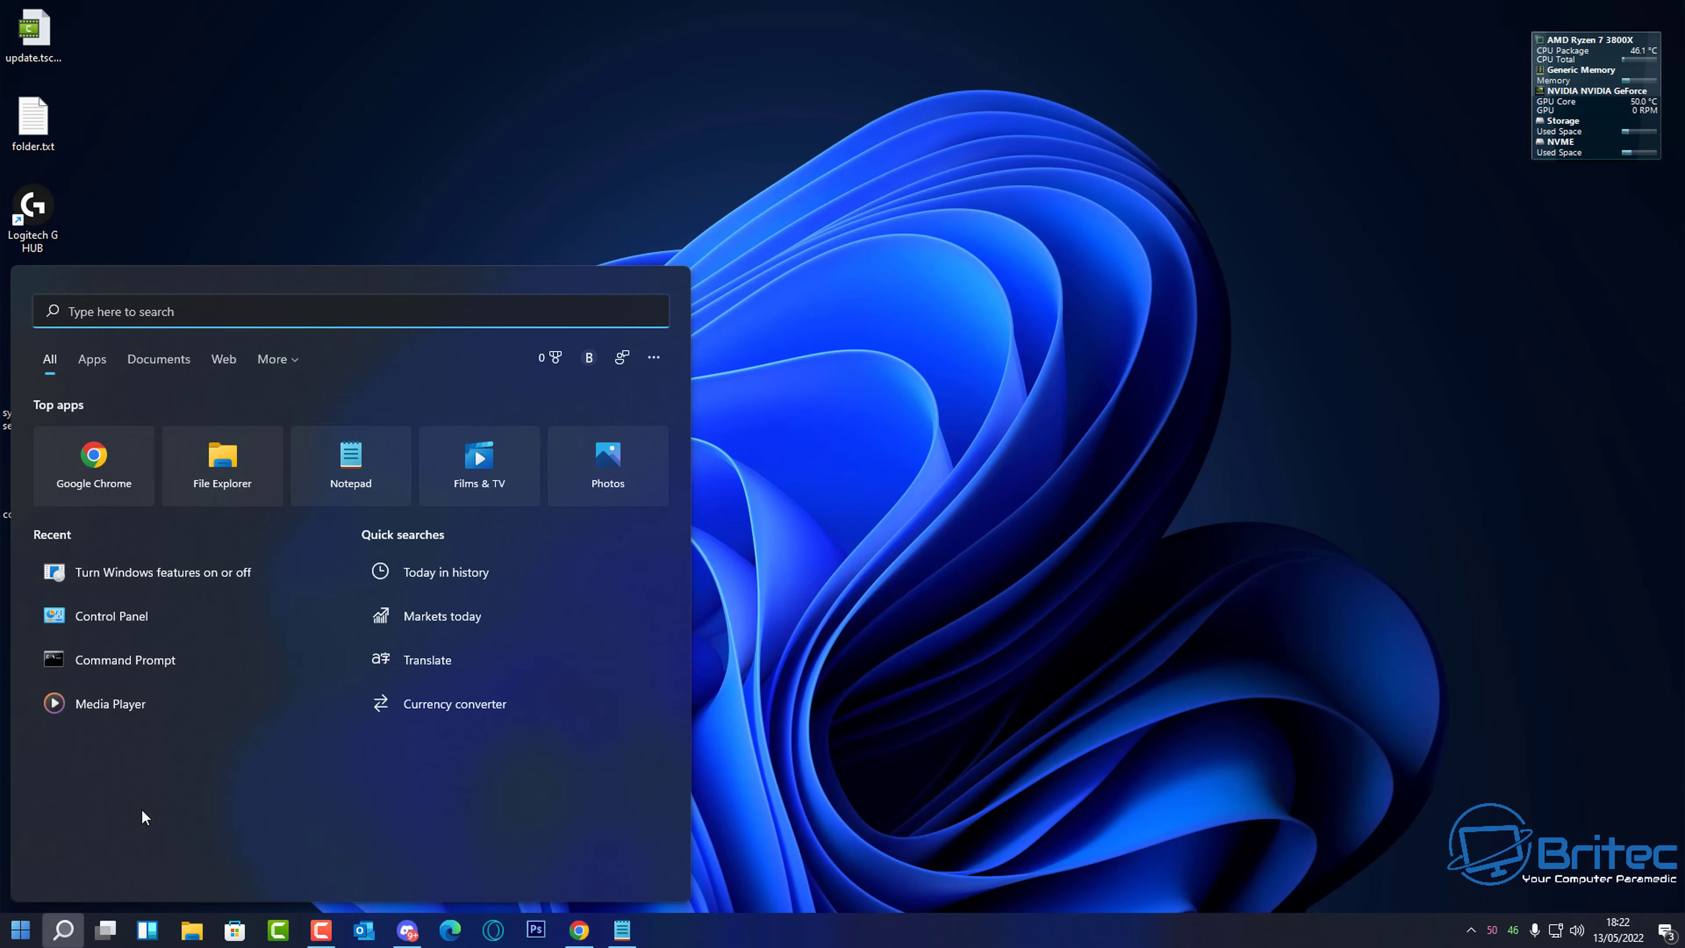
click(111, 732)
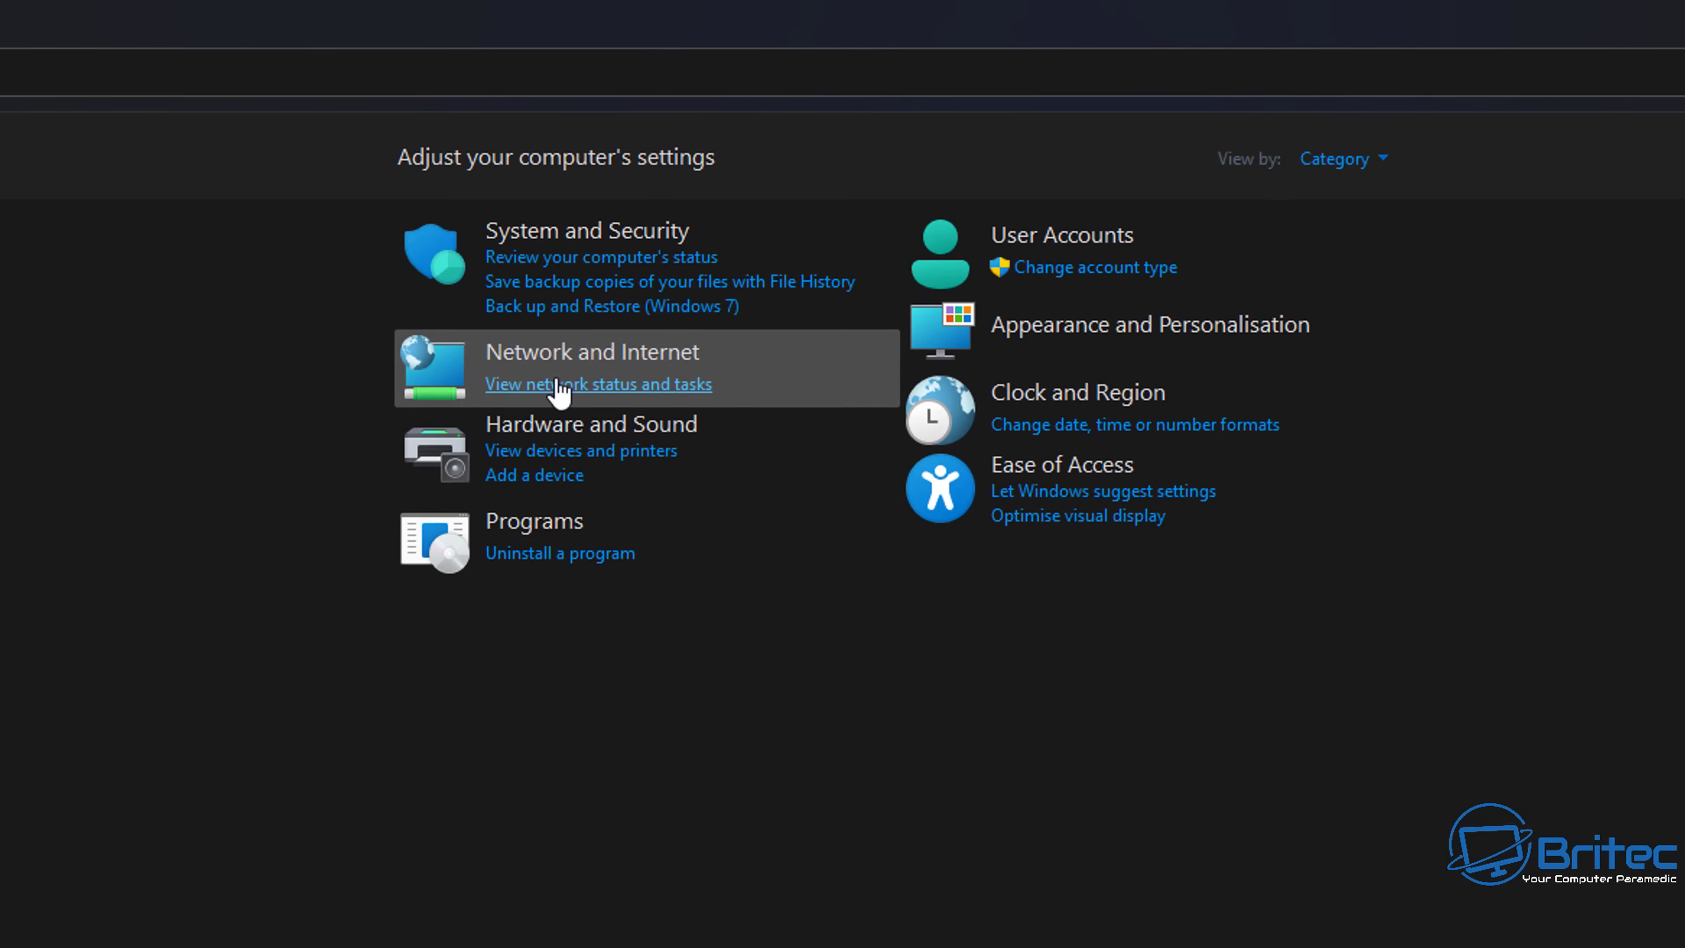
click(568, 354)
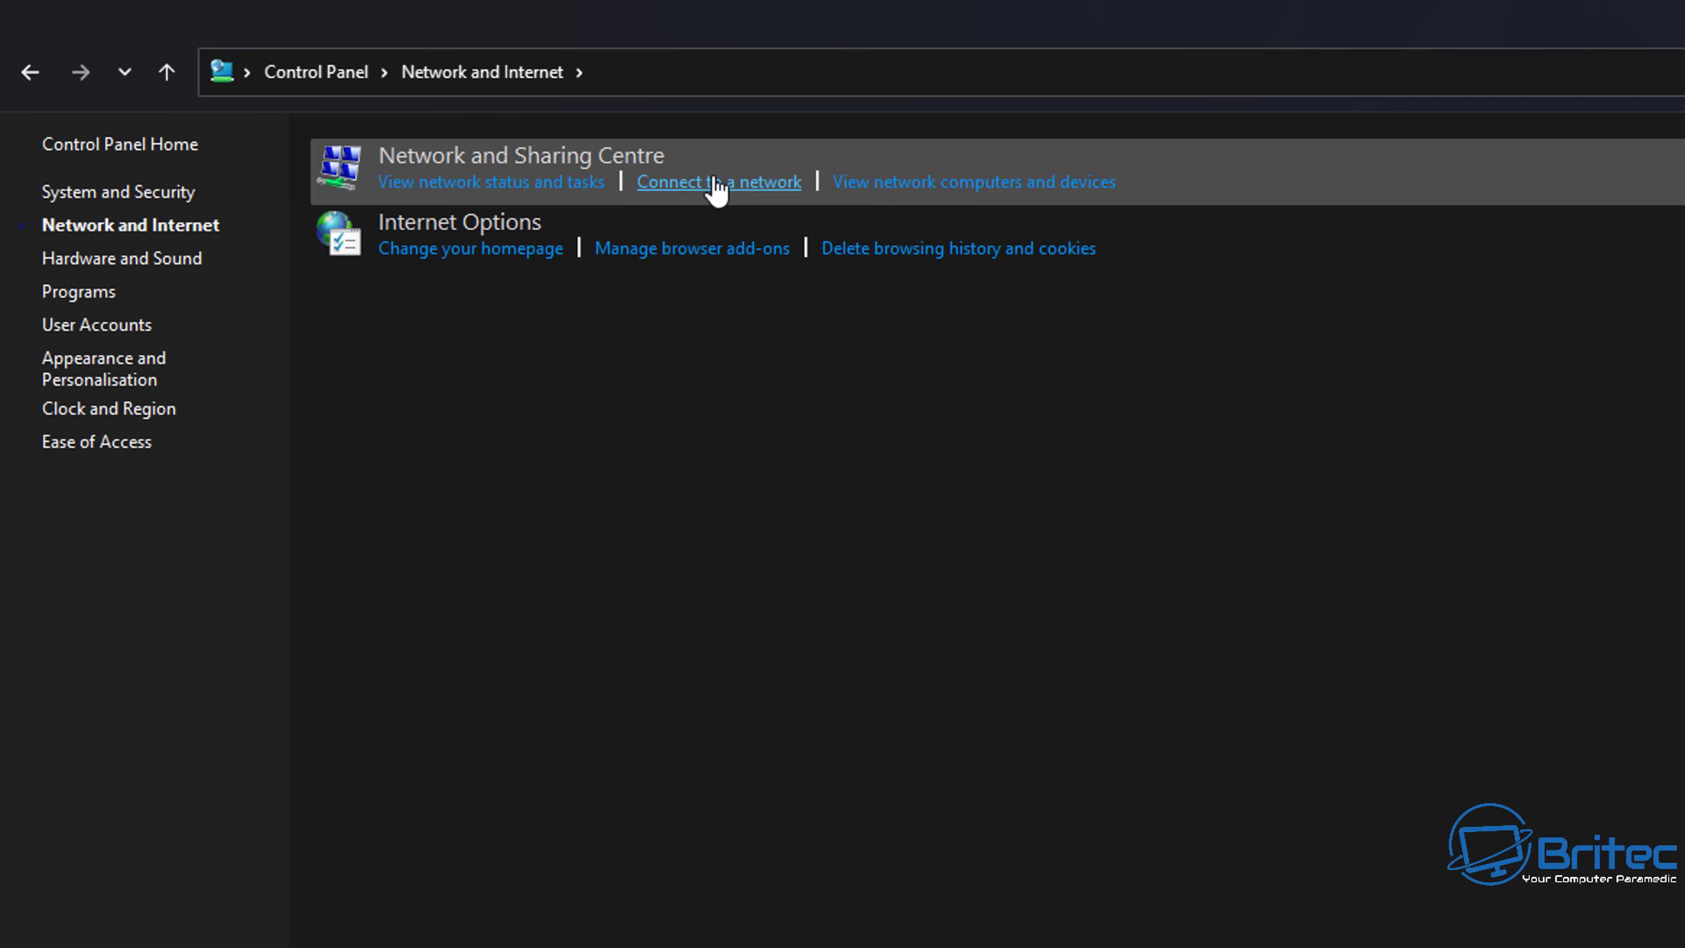
click(940, 182)
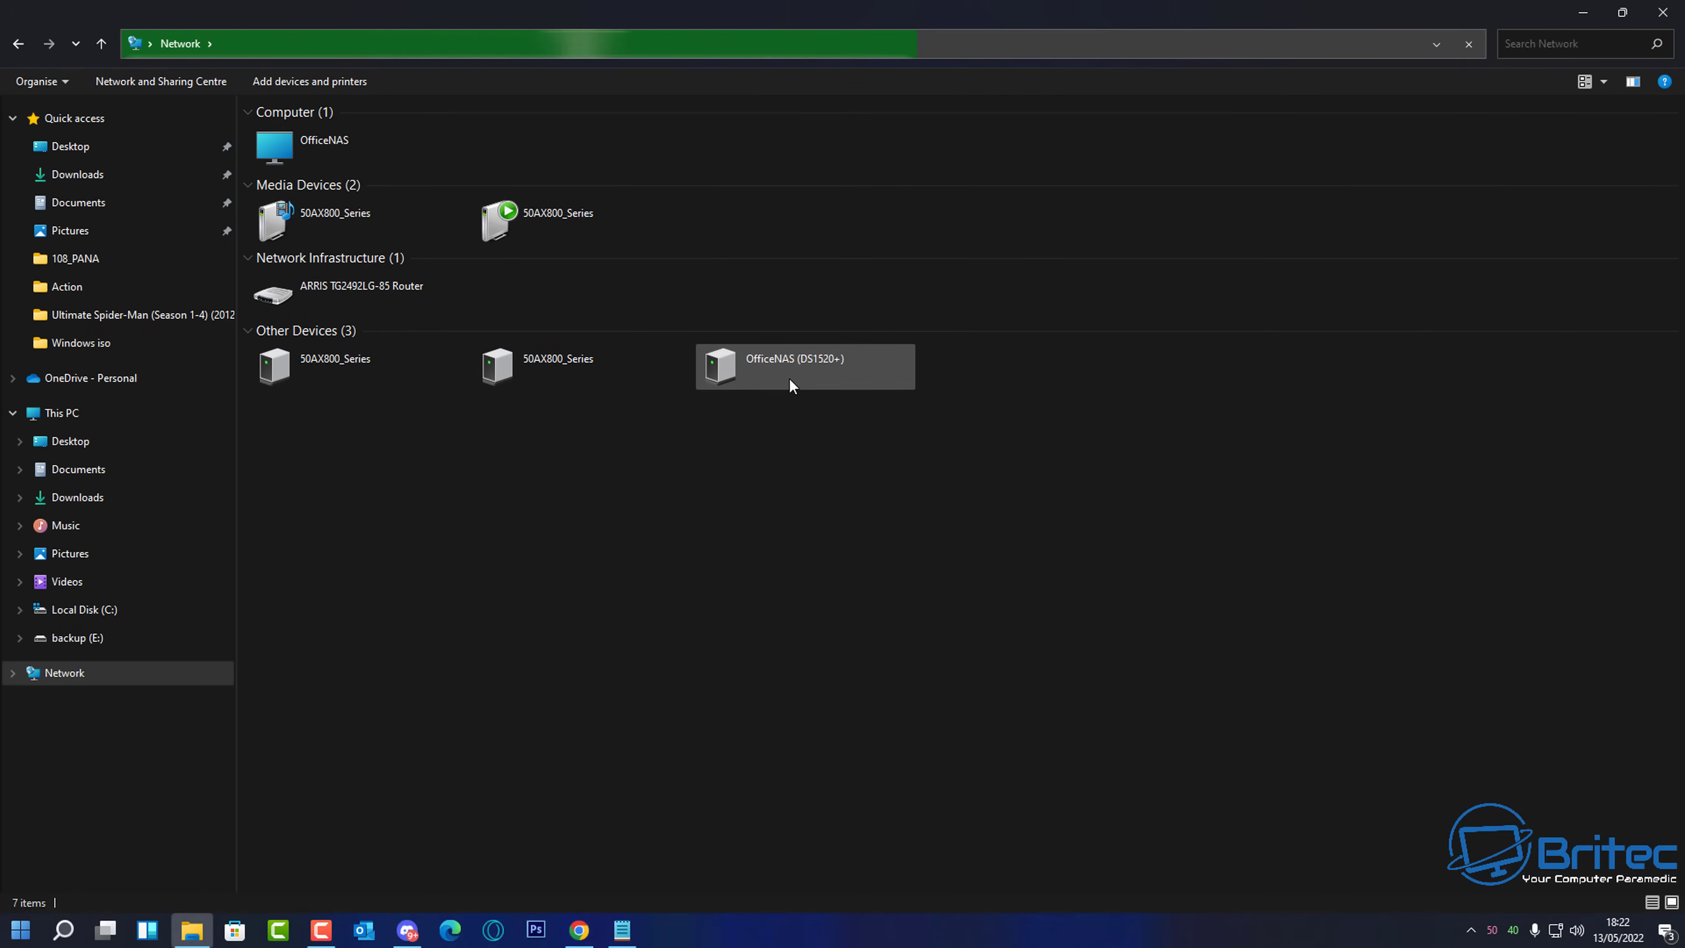
click(1660, 13)
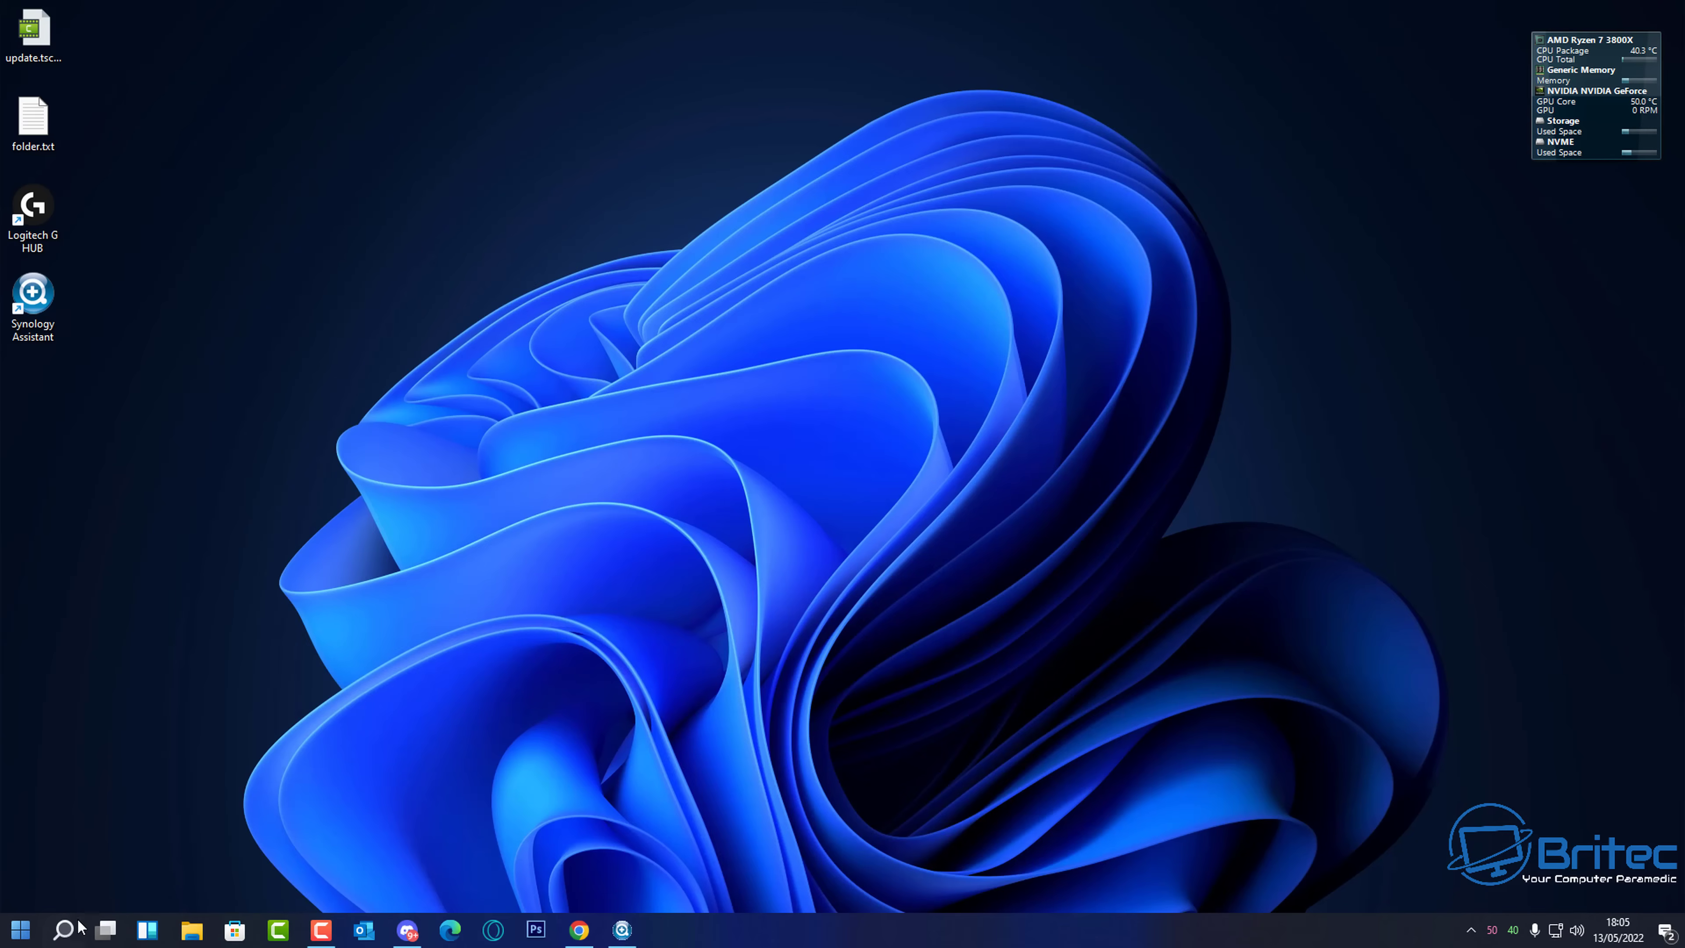
mouse_move(78, 926)
click(166, 752)
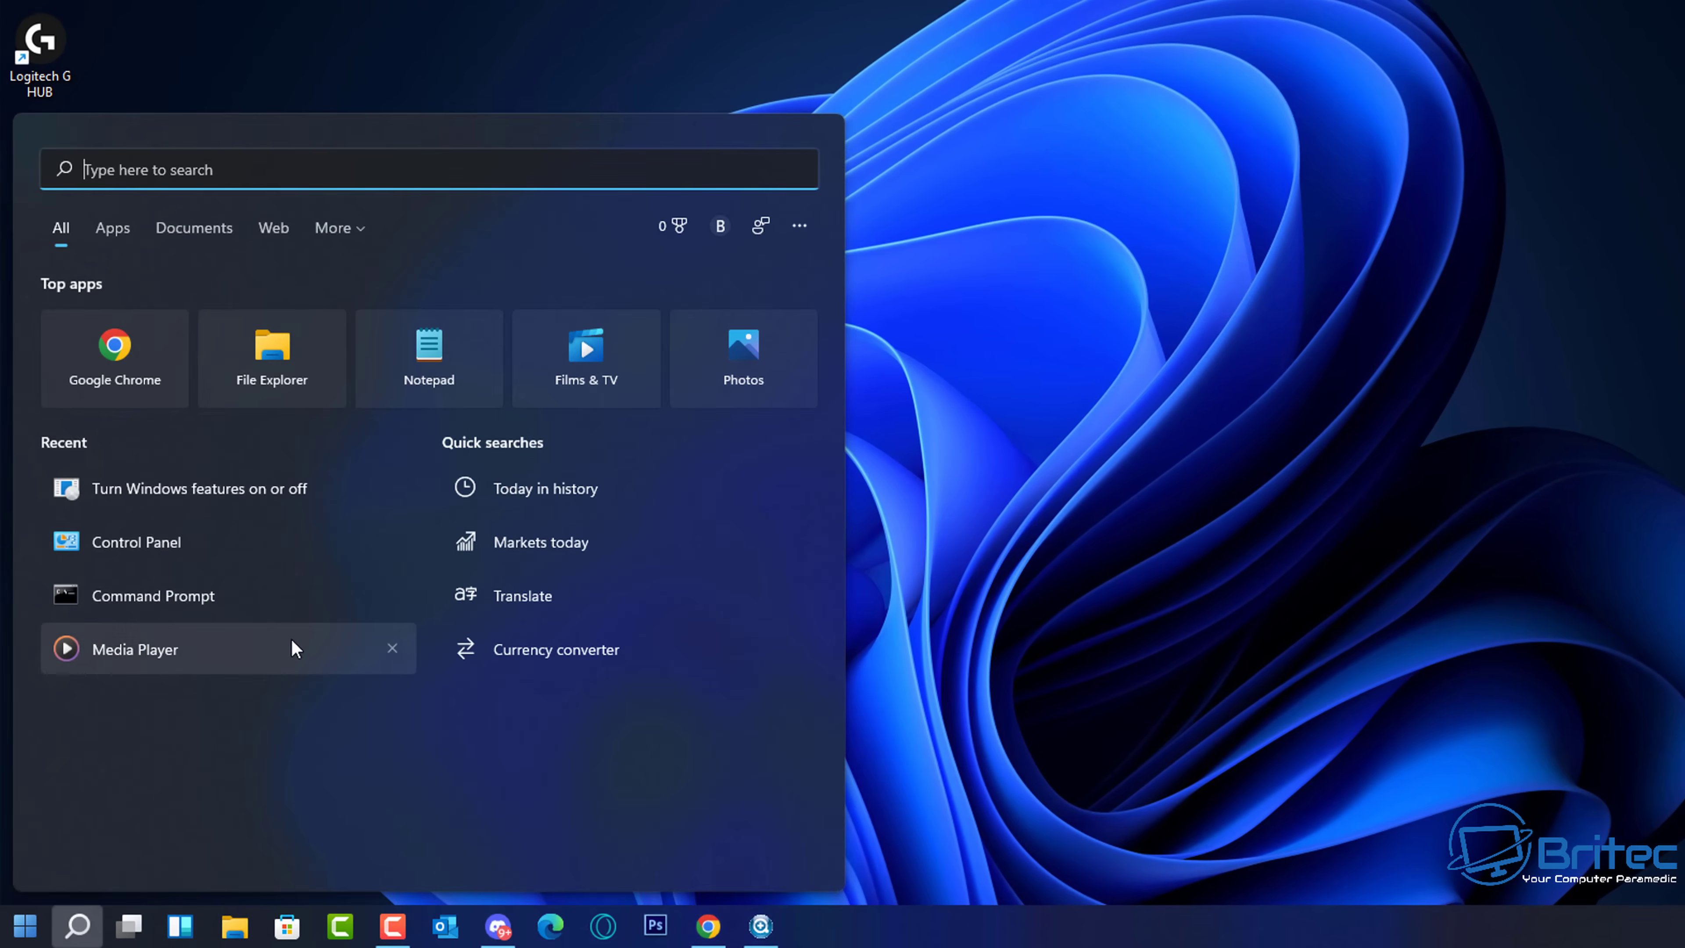
text(fe)
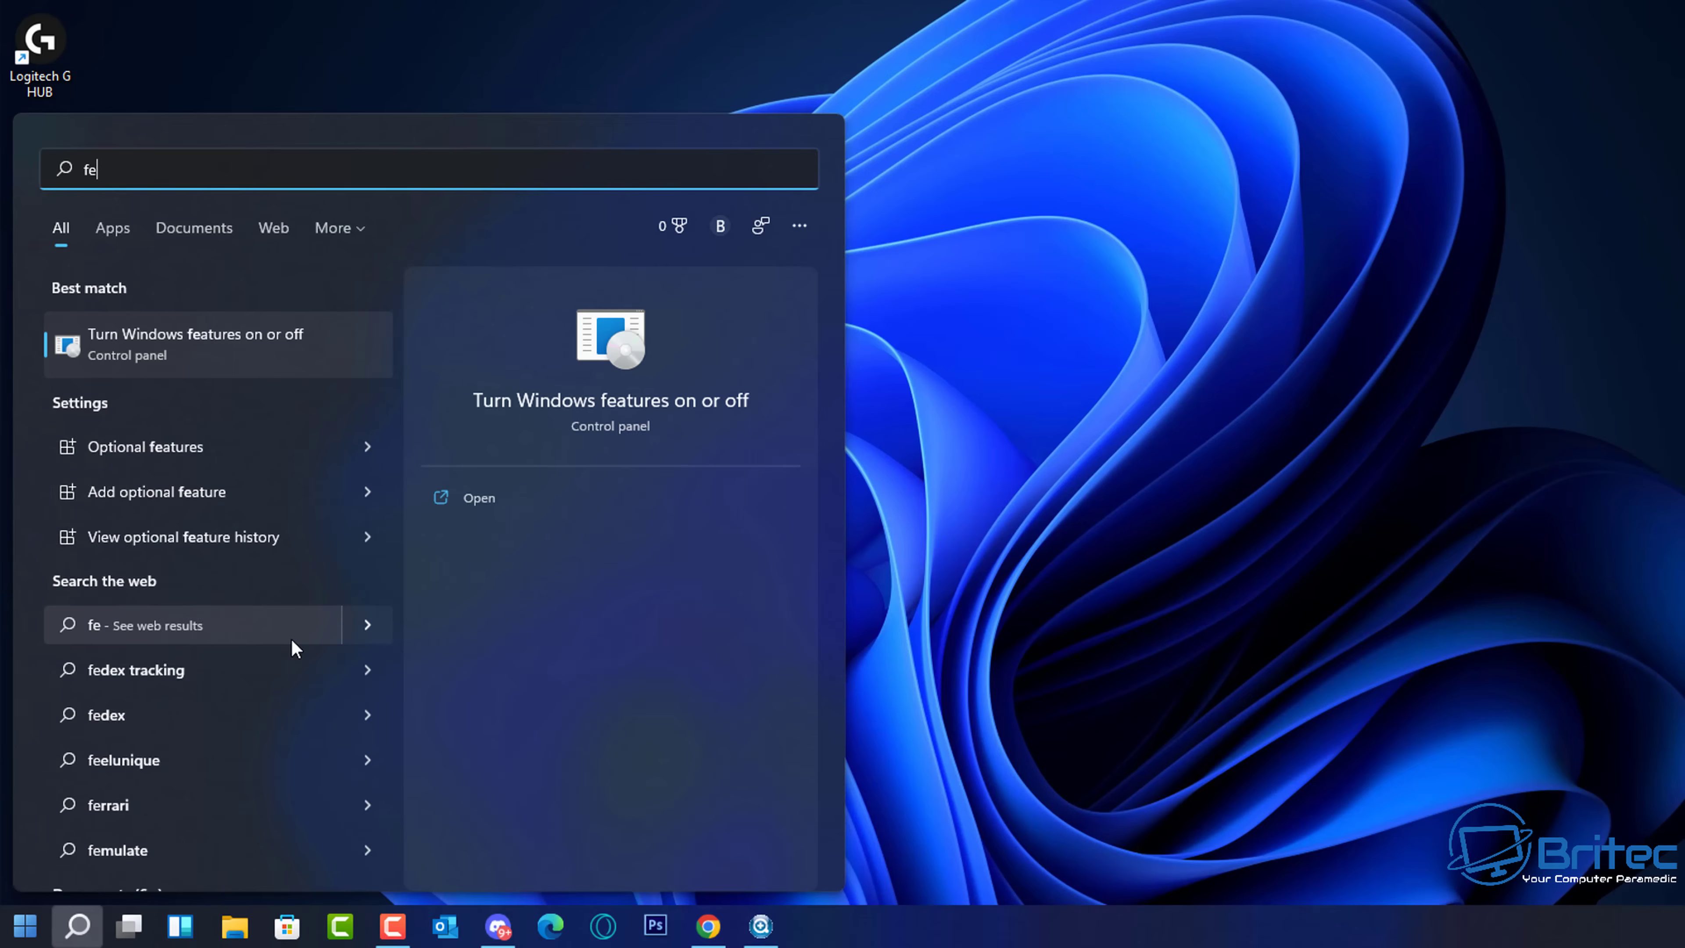
text(ature)
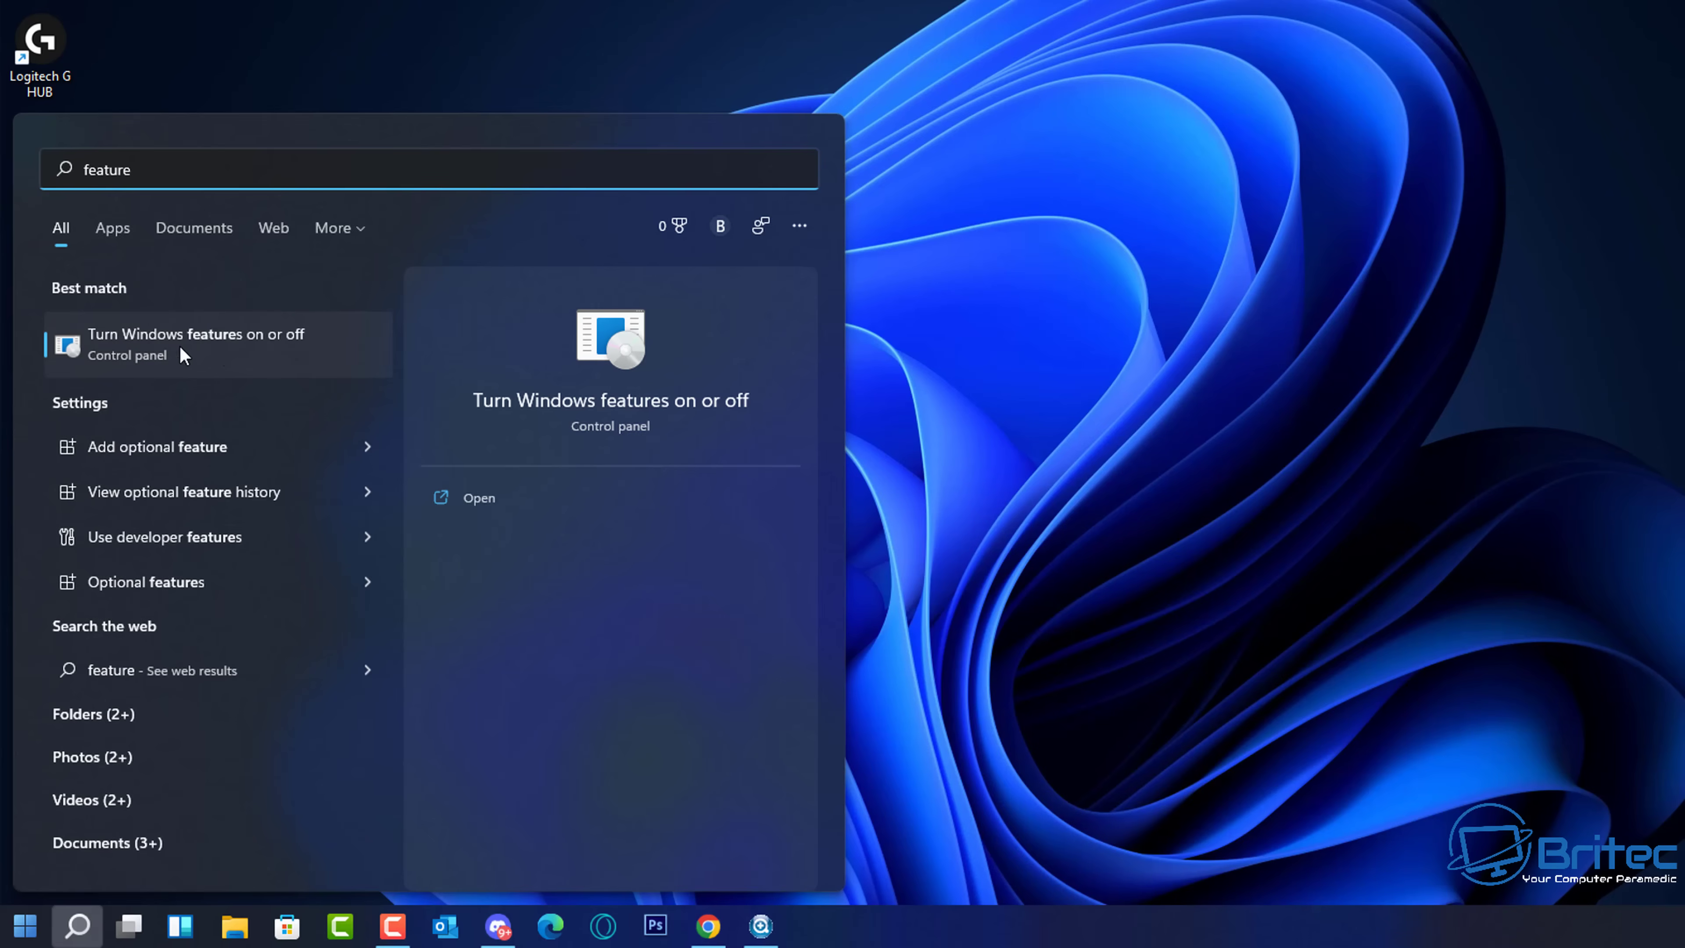
click(262, 344)
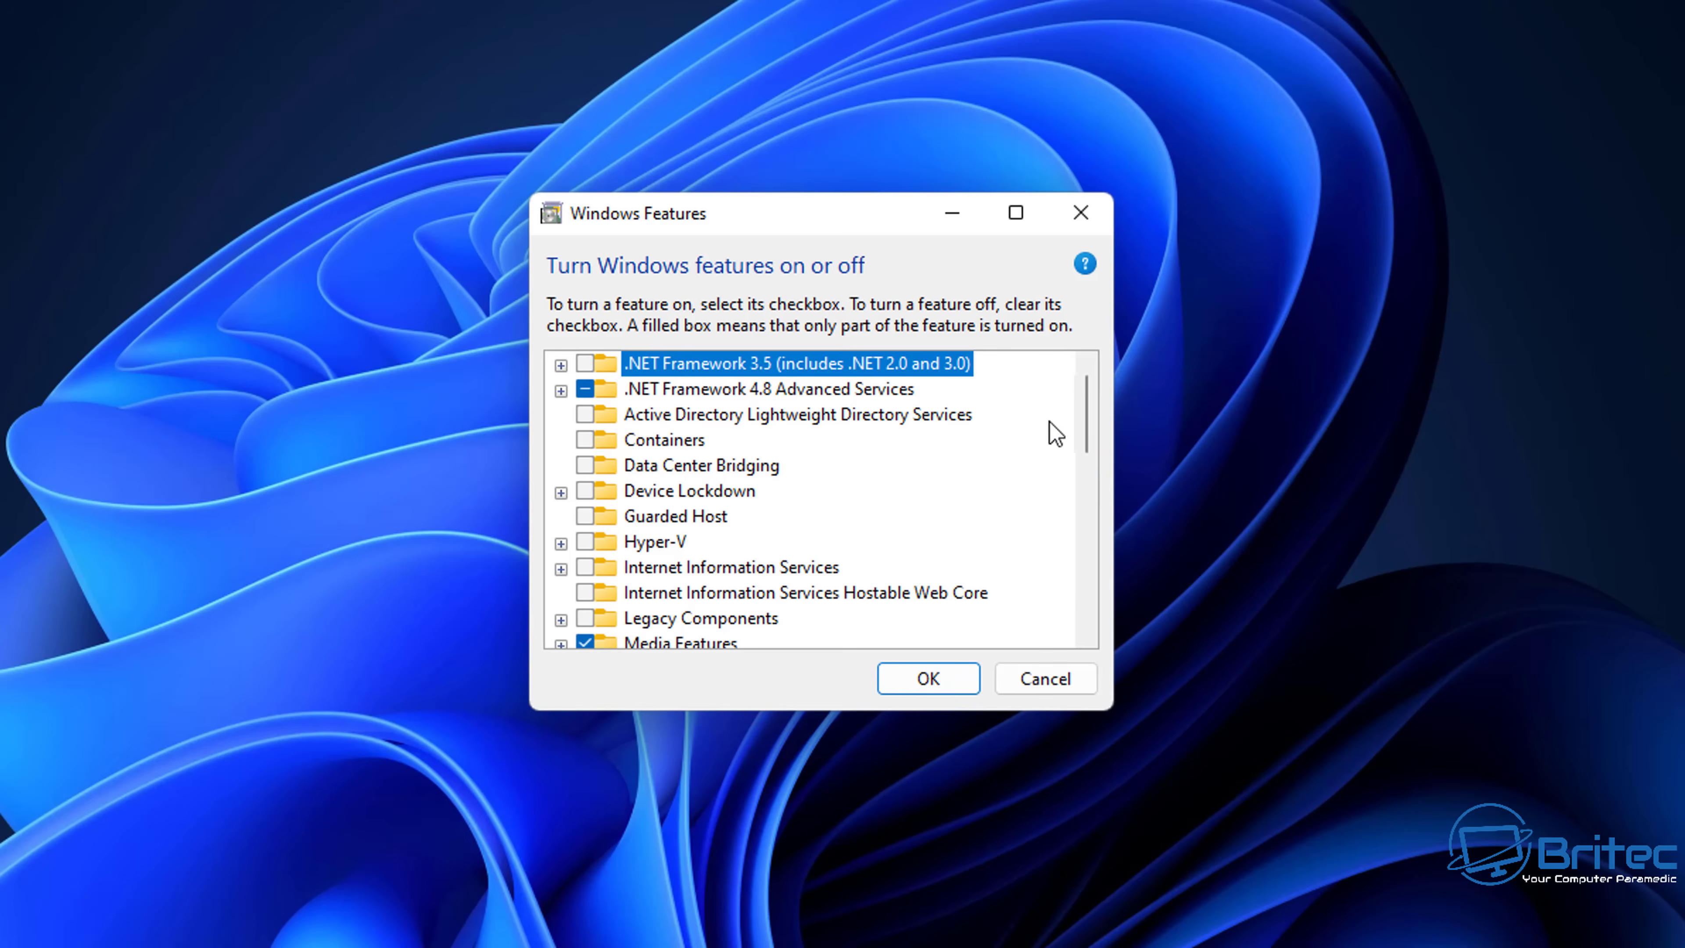
drag(1083, 406, 1088, 527)
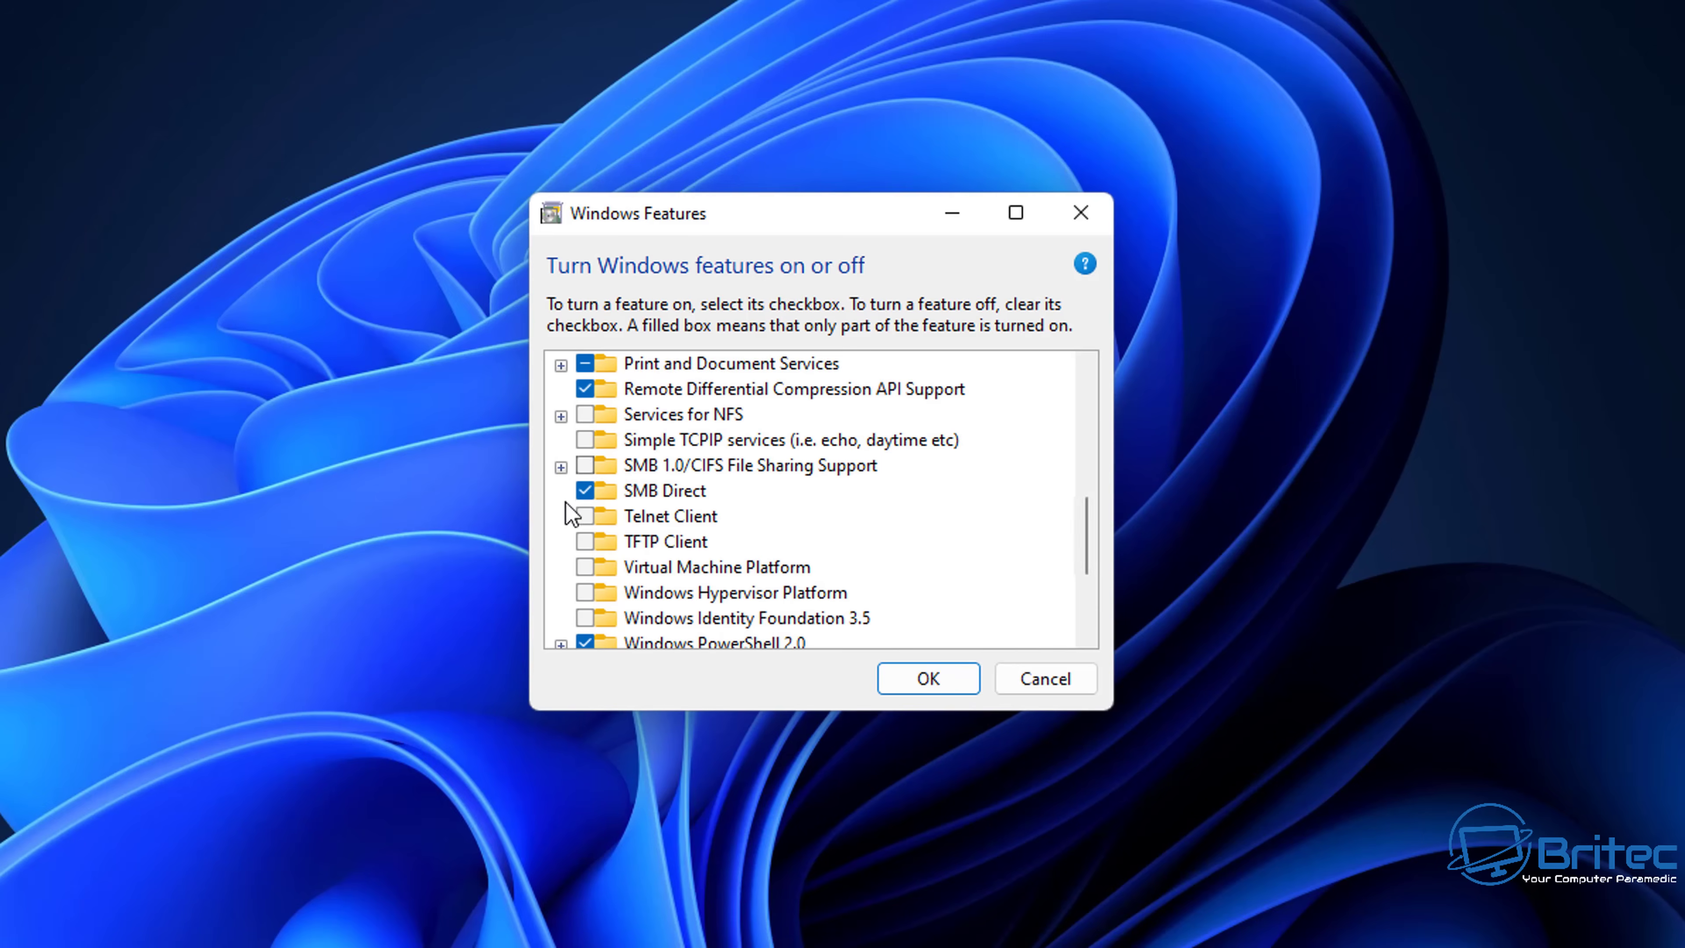
mouse_move(644, 471)
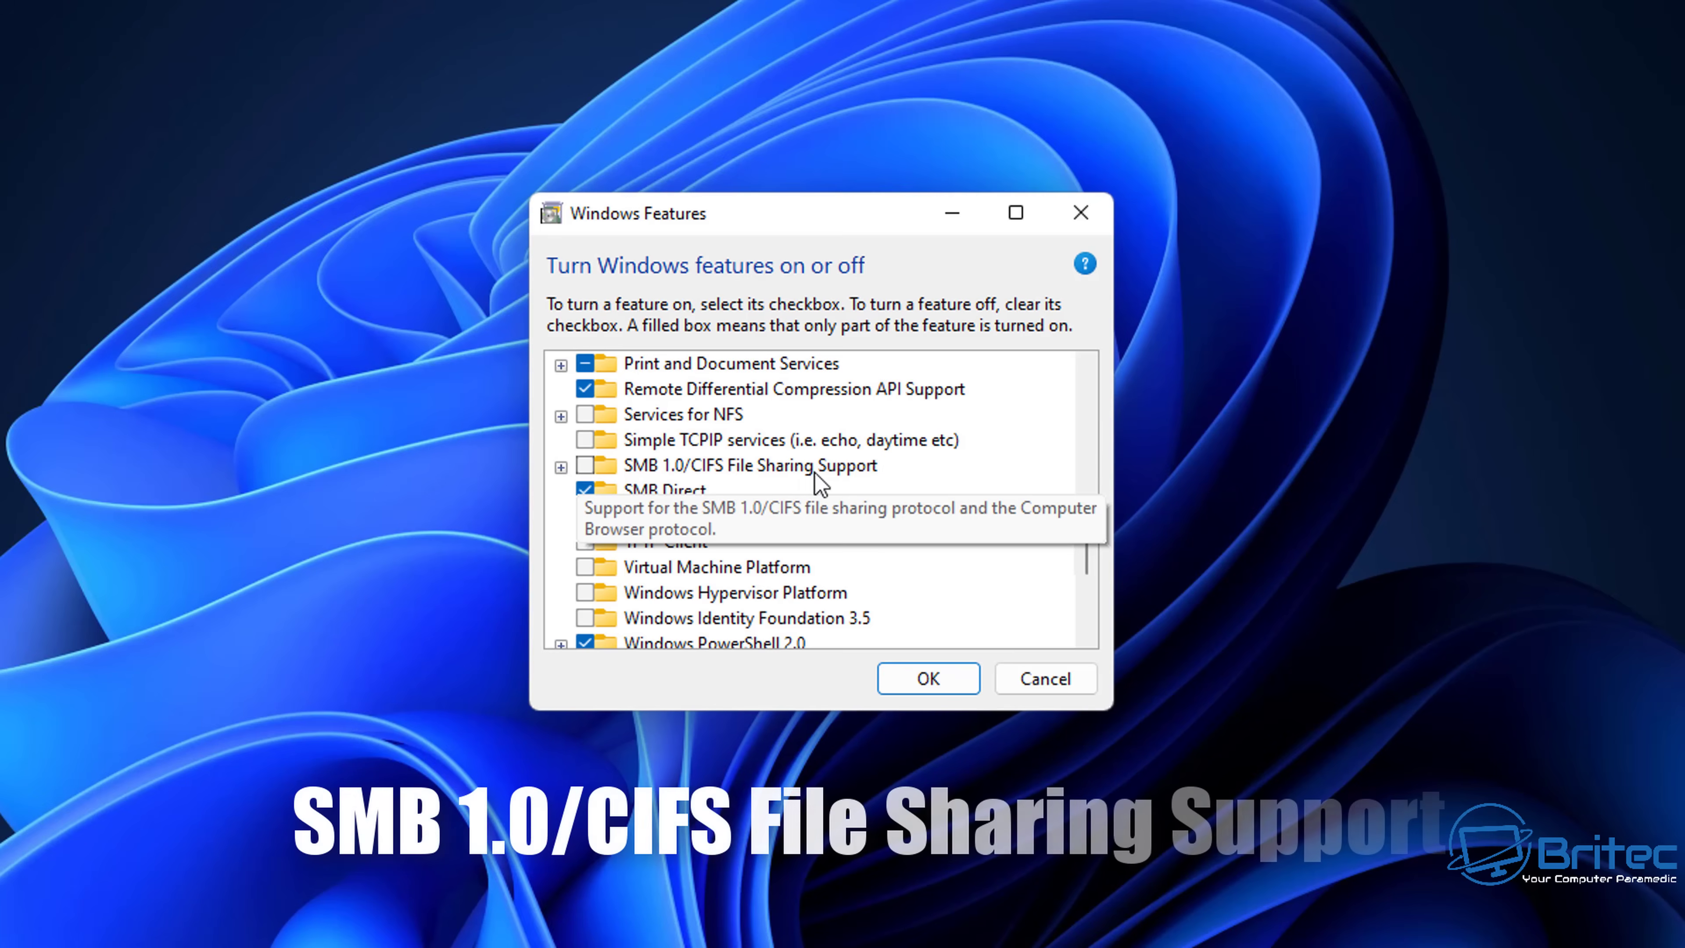
click(560, 467)
click(585, 465)
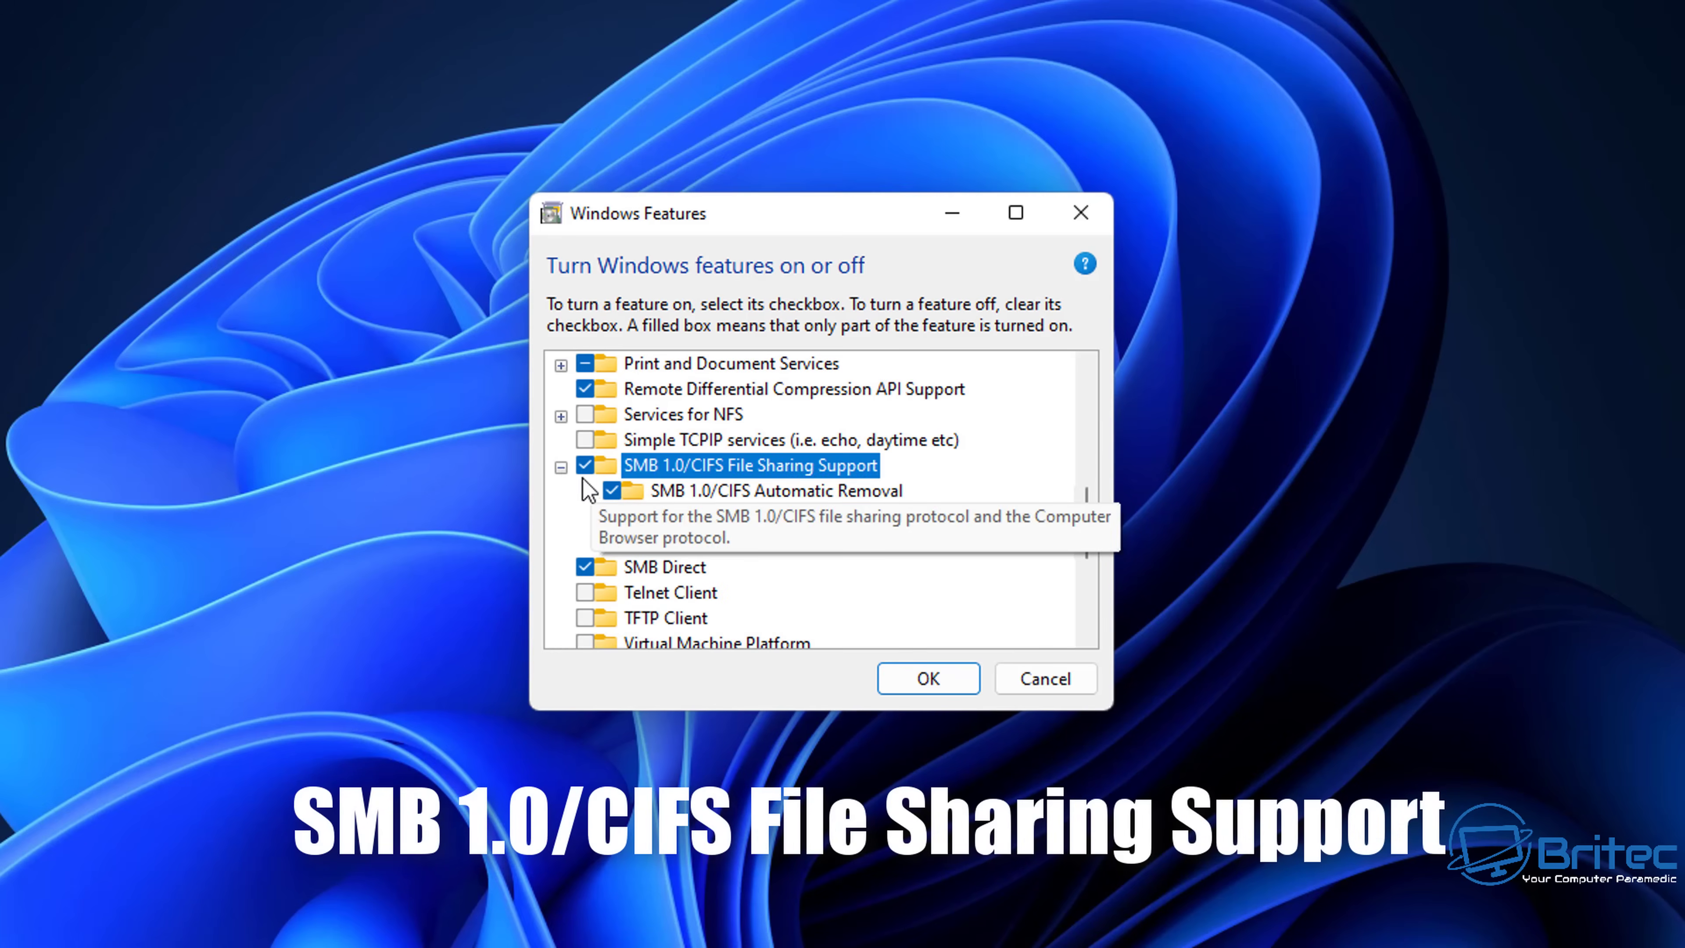
click(610, 542)
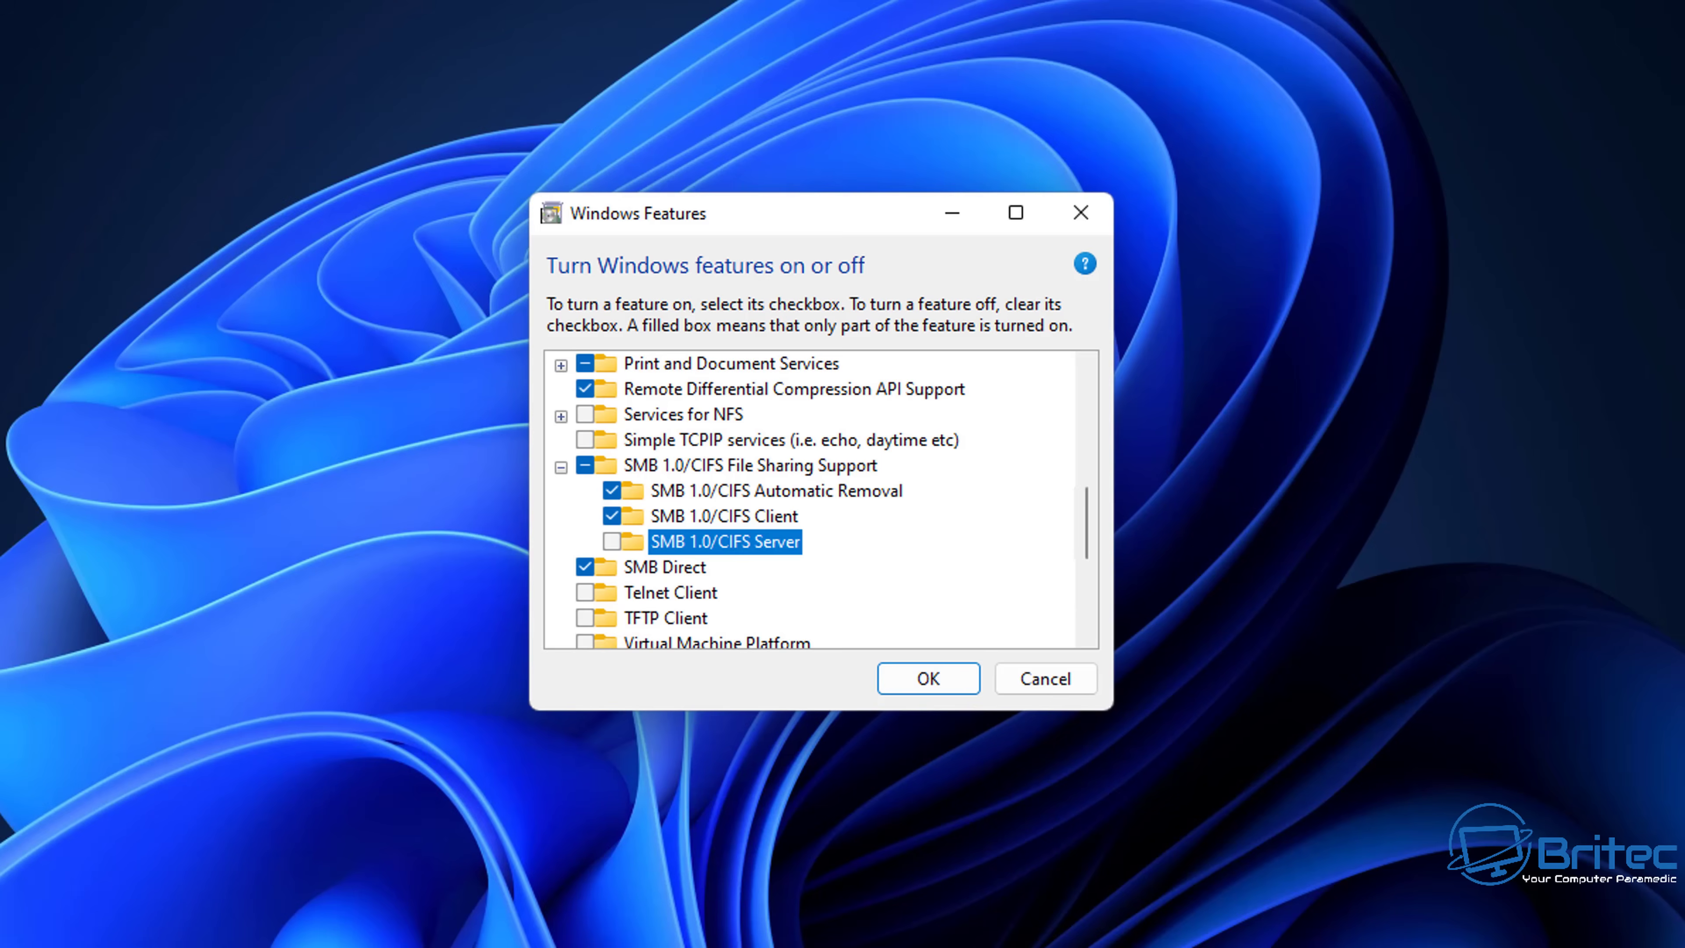
click(647, 726)
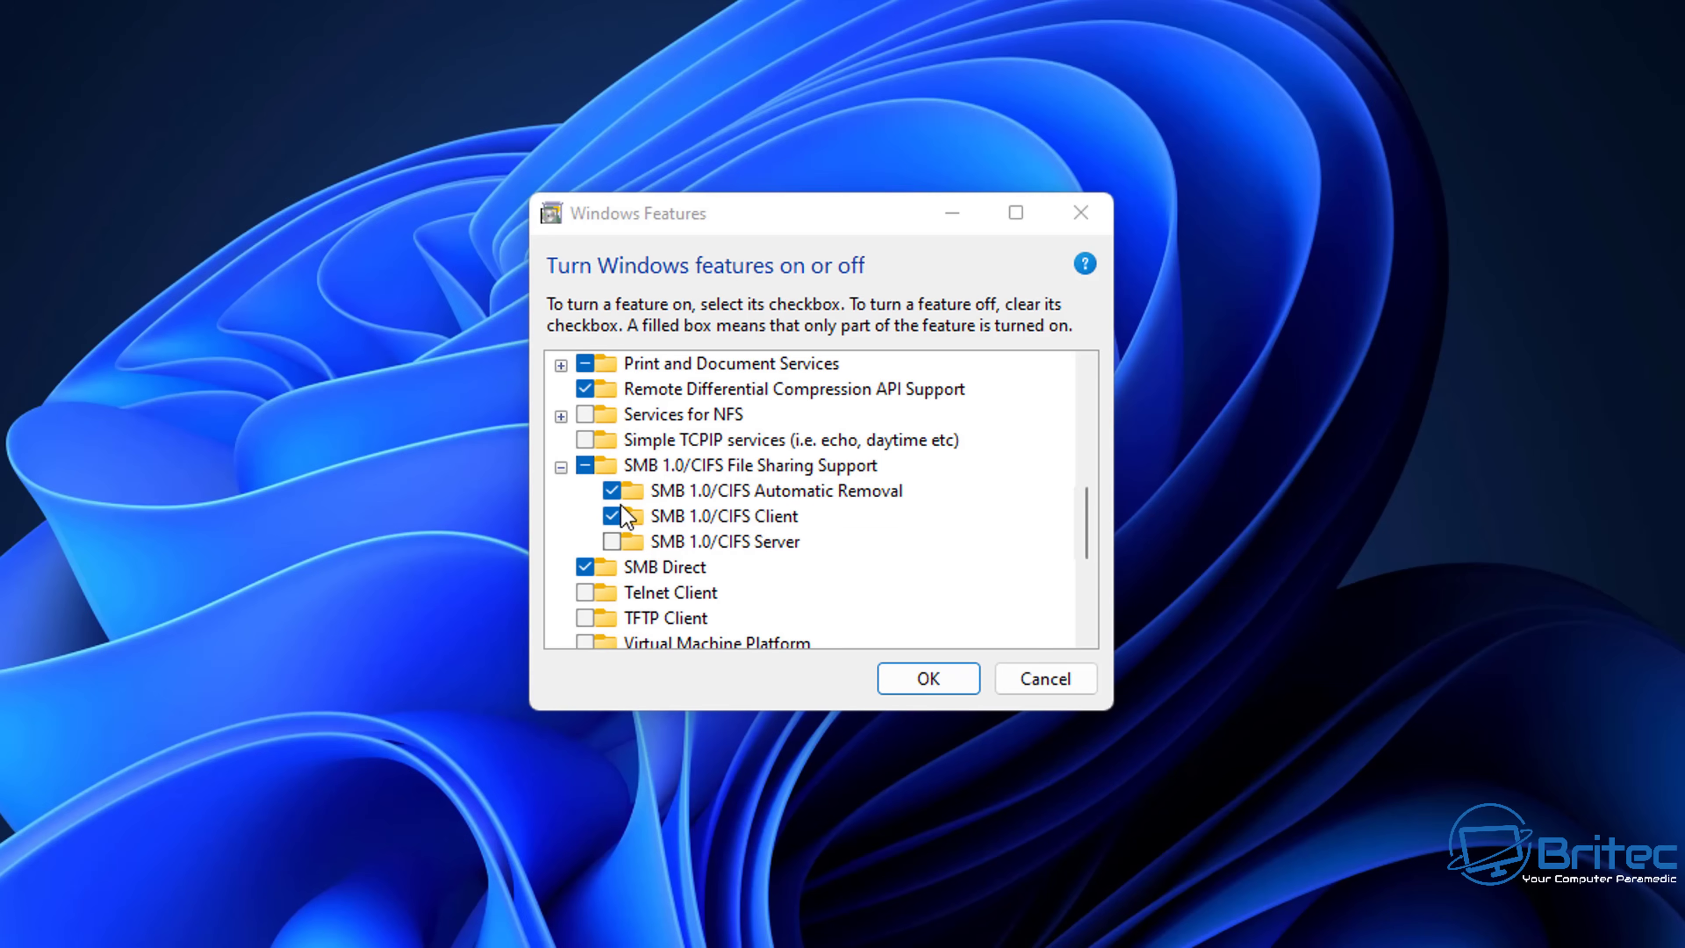
click(584, 465)
click(584, 465)
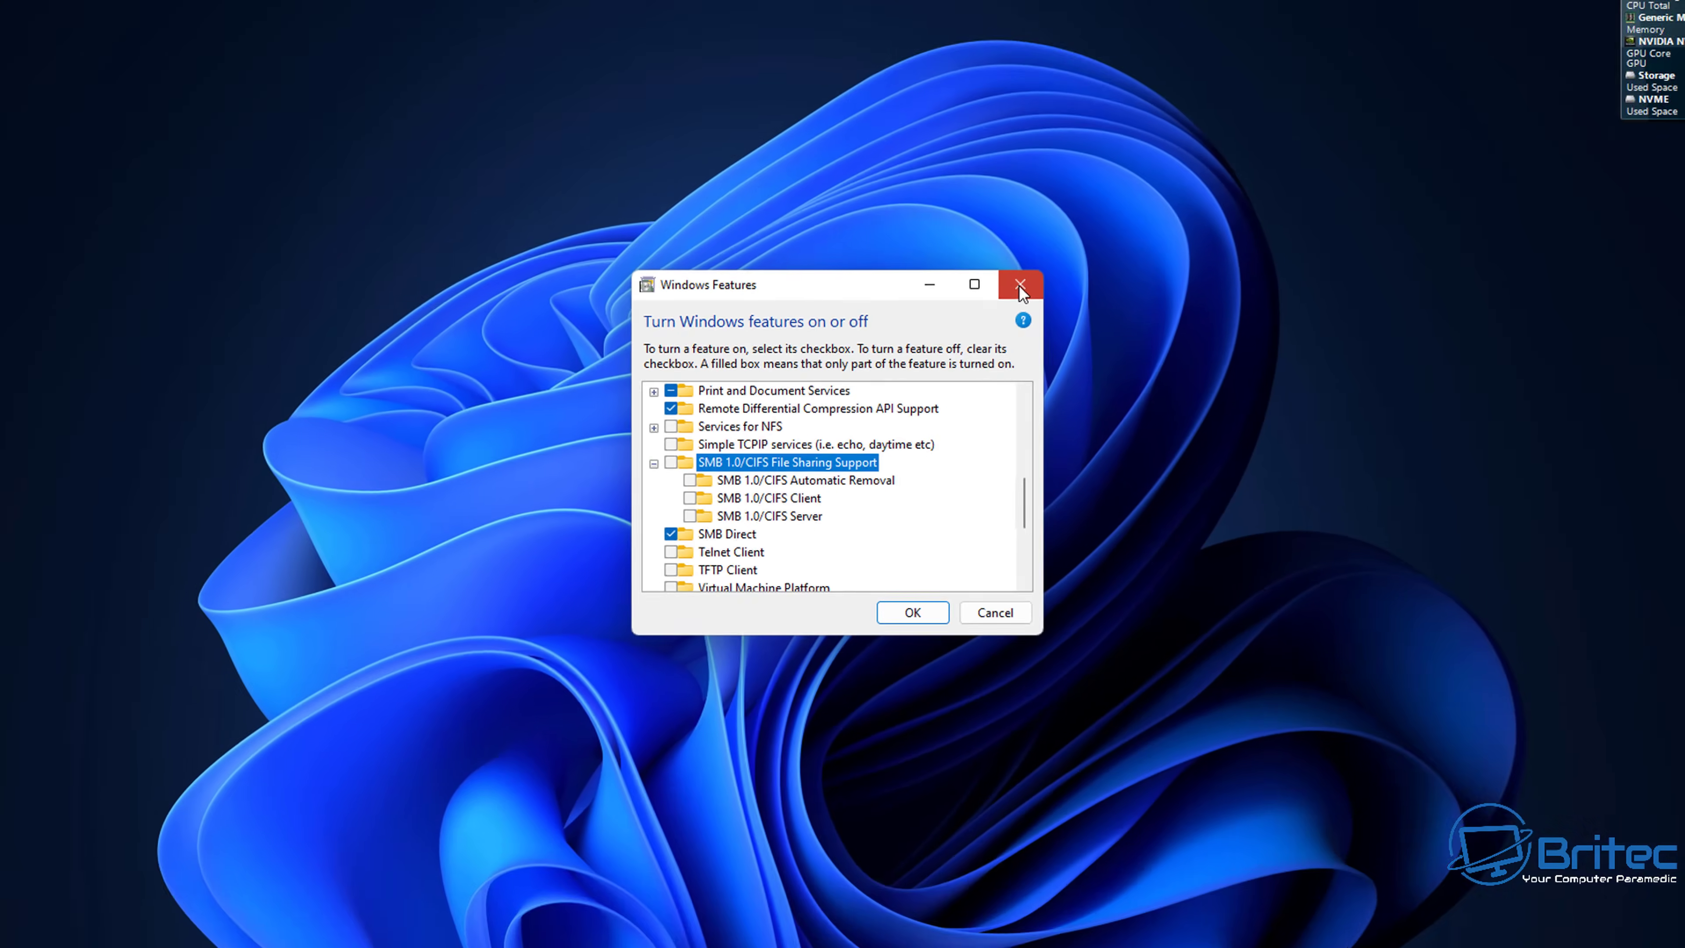
click(1018, 285)
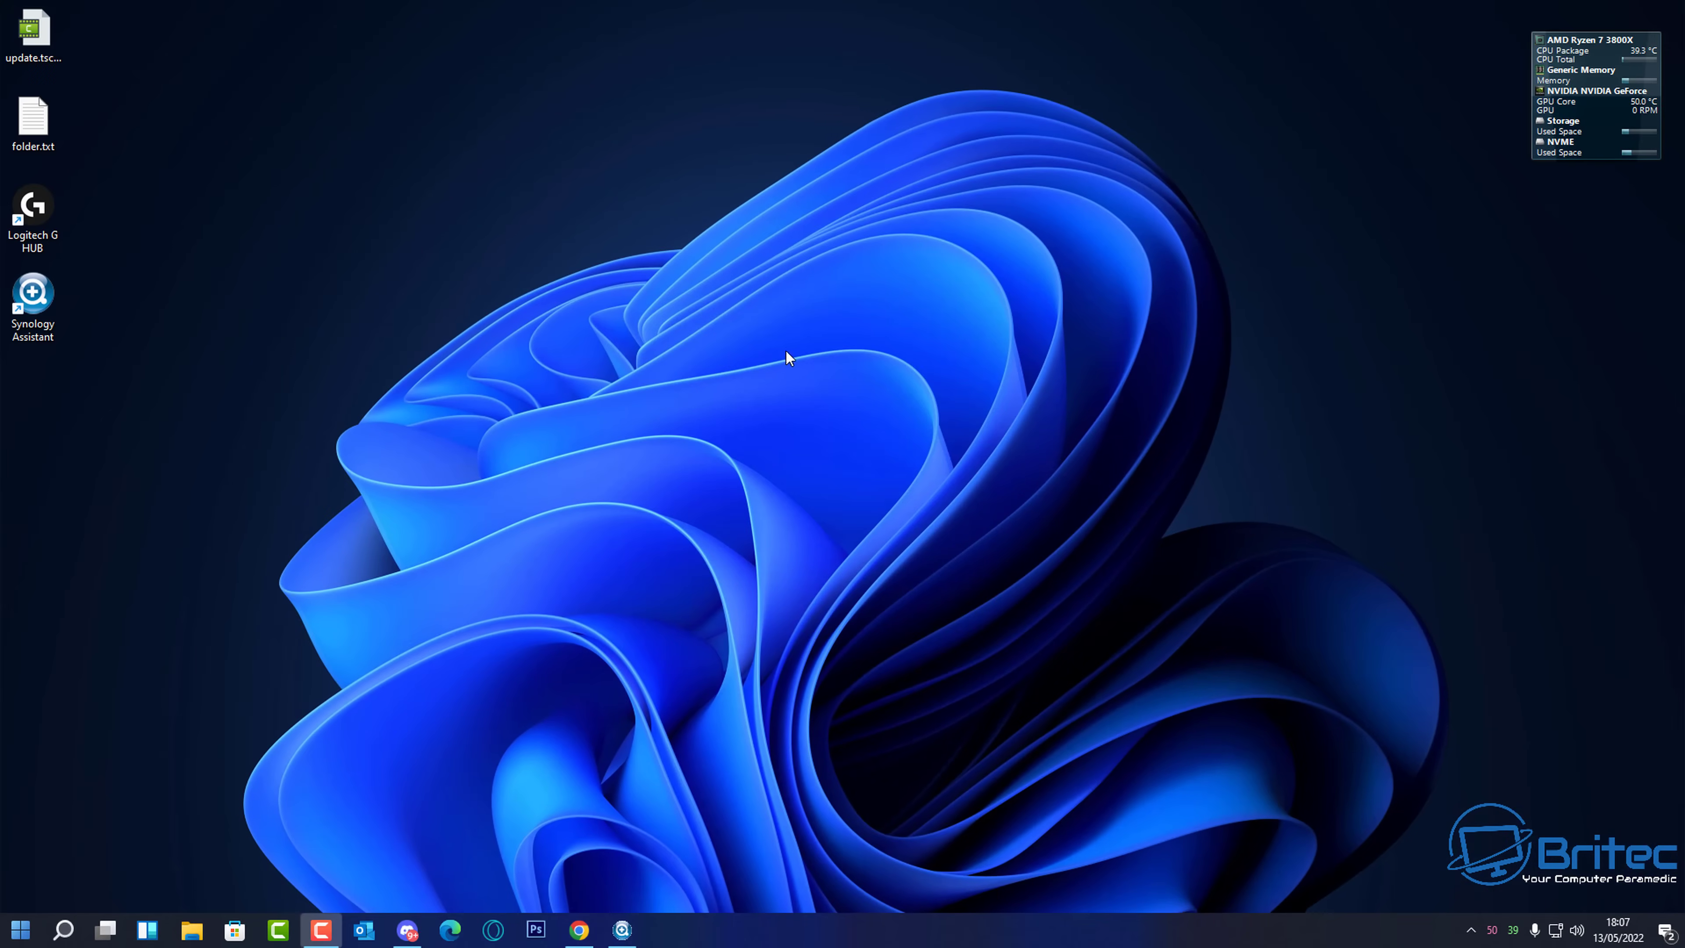